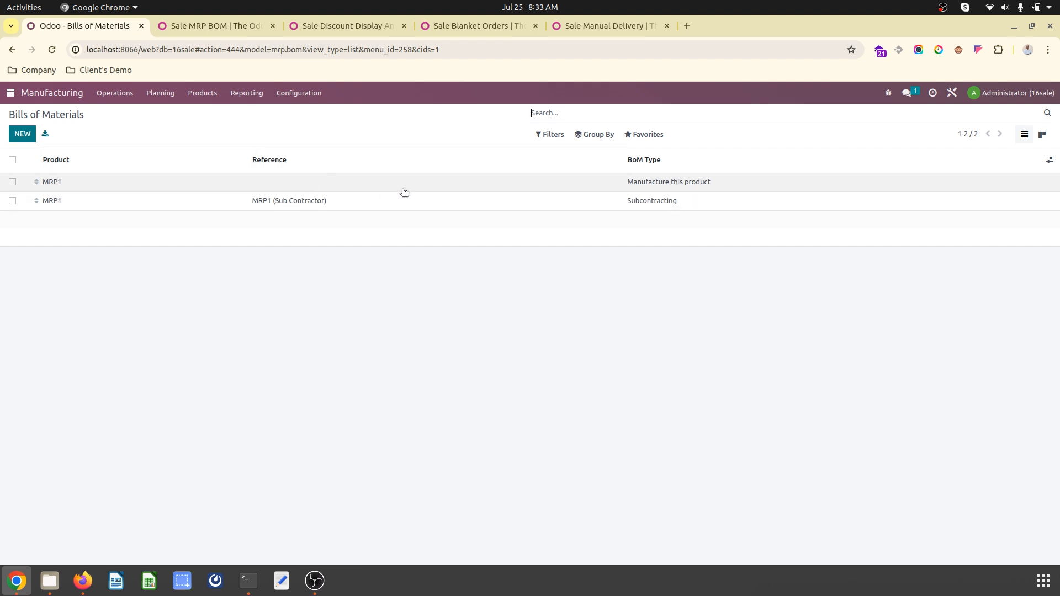
View MRP1's bill of materials for manufacturing, then open its subcontracting bill of materials.
left_click(662, 186)
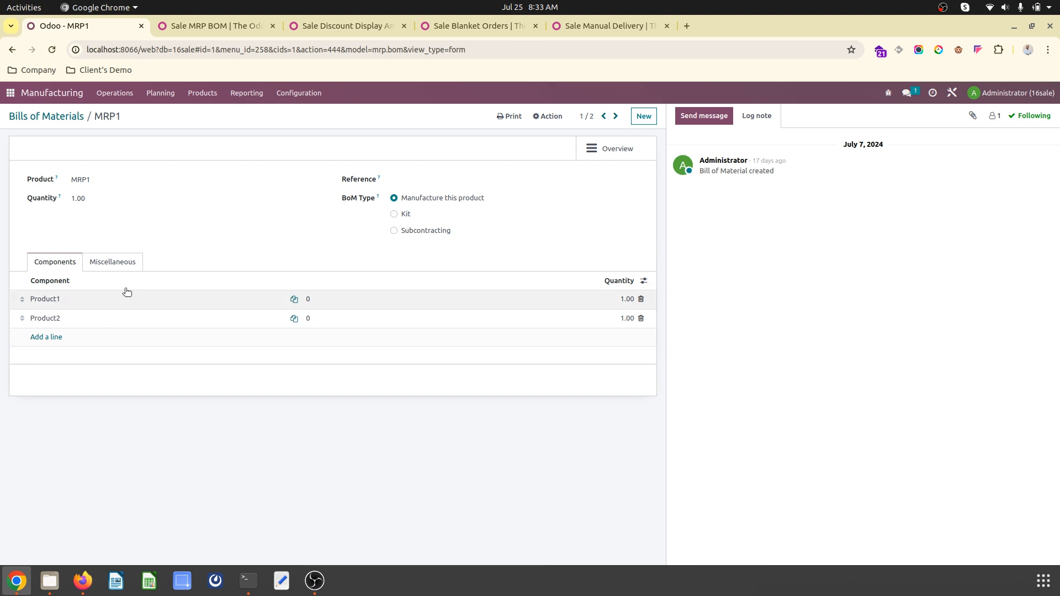
left_click(67, 117)
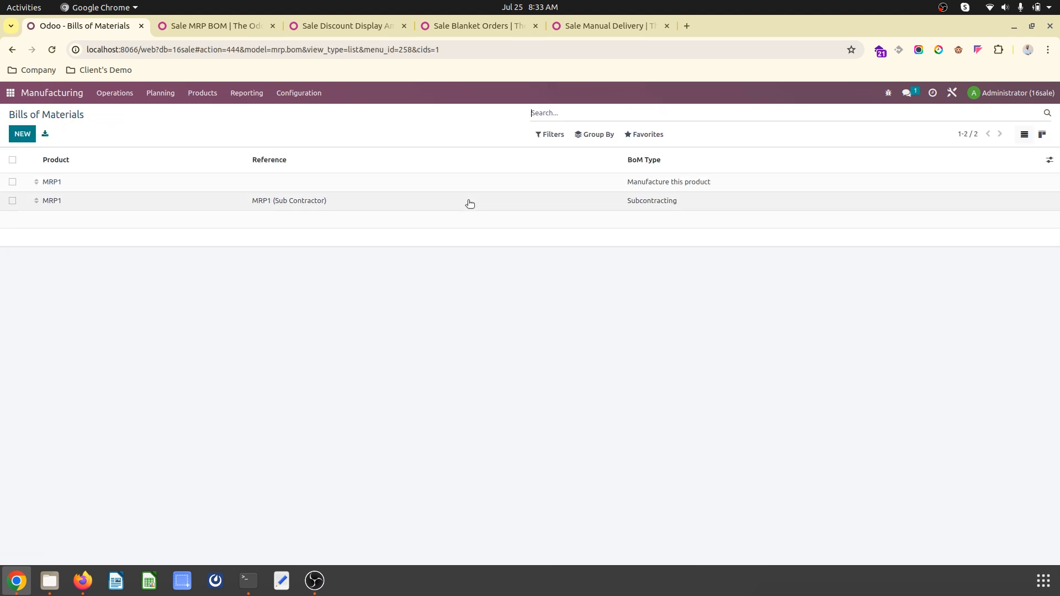
left_click(658, 199)
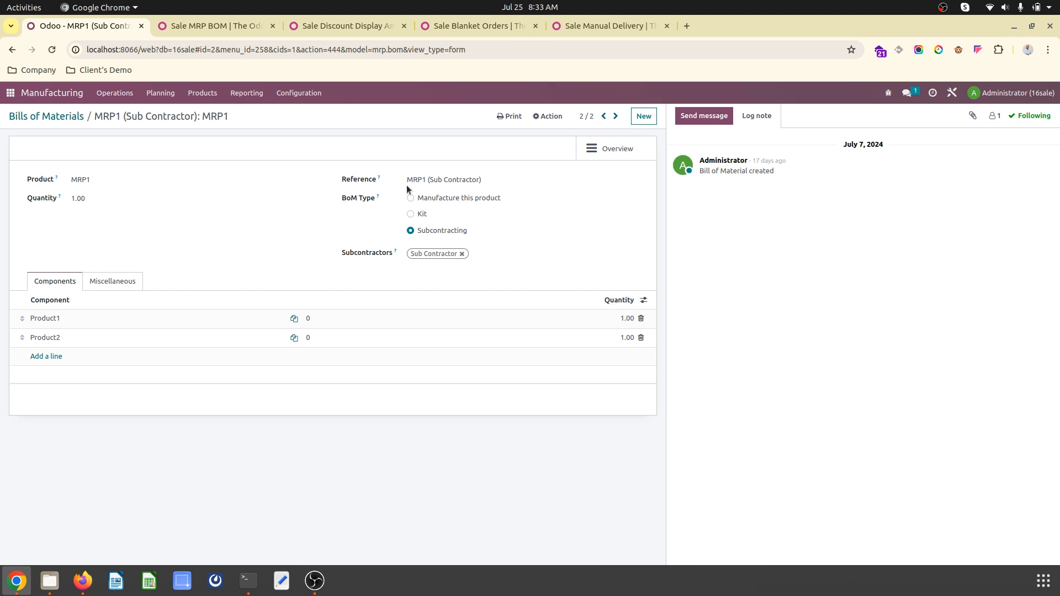
Check the inventory routes of component Product1 from the subcontracting bill of materials, and revisit MRP1's manufacturing bill.
left_click(65, 323)
left_click(226, 319)
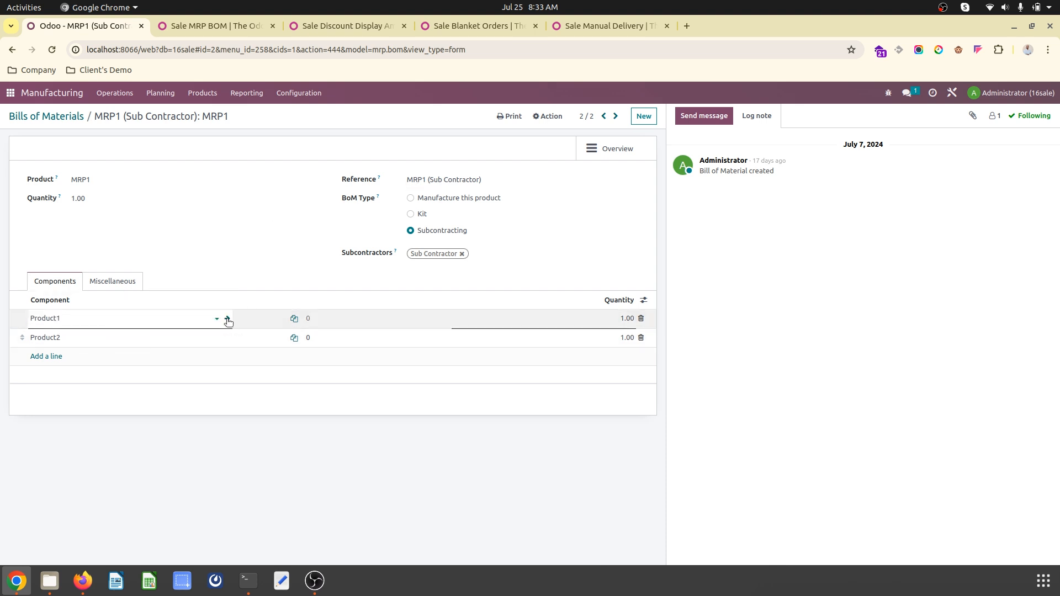
left_click(201, 265)
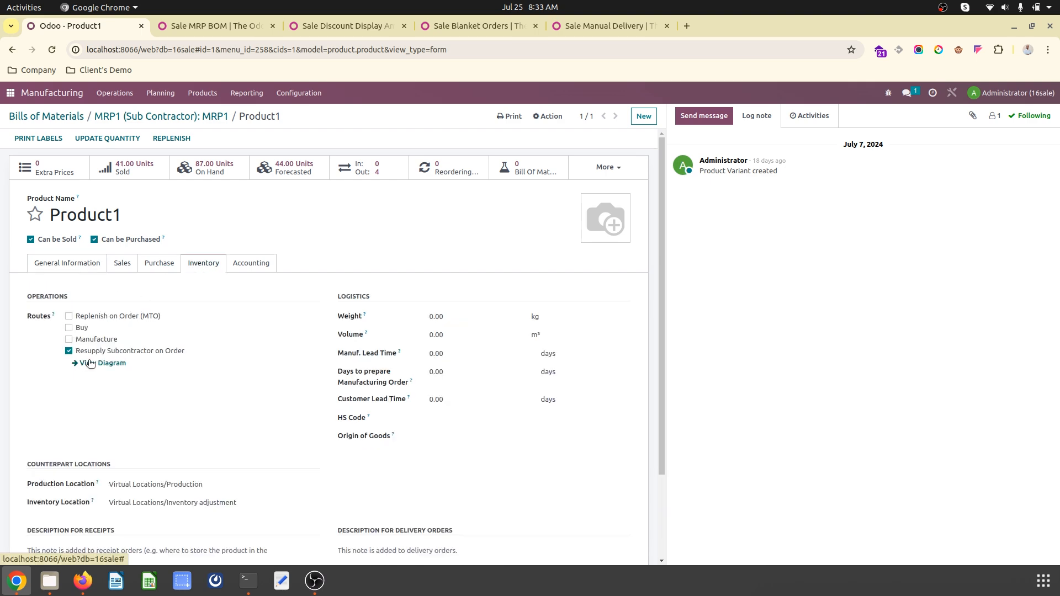
left_click(120, 117)
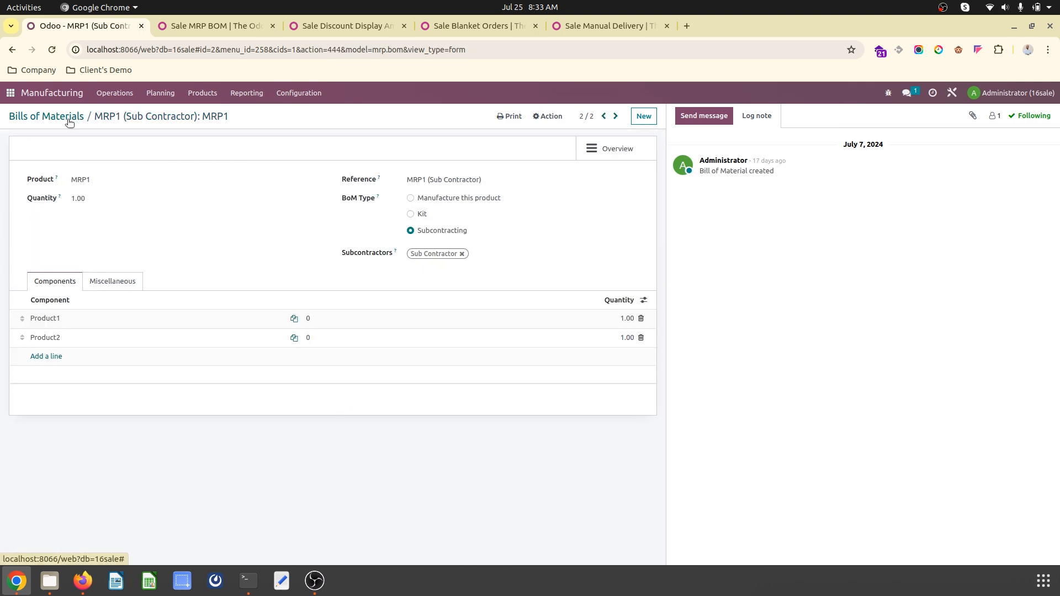
left_click(69, 118)
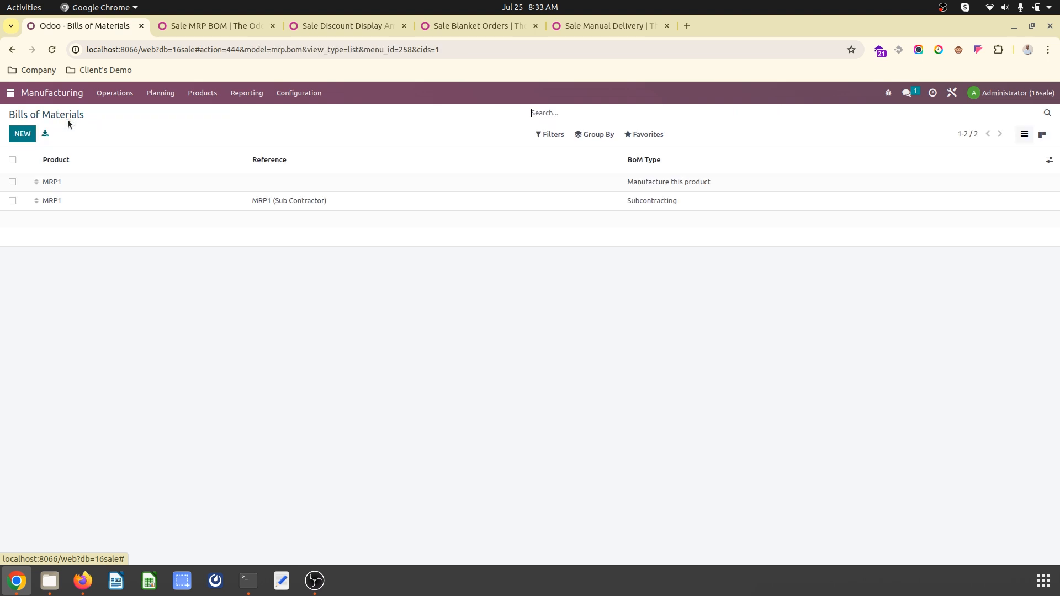
left_click(279, 186)
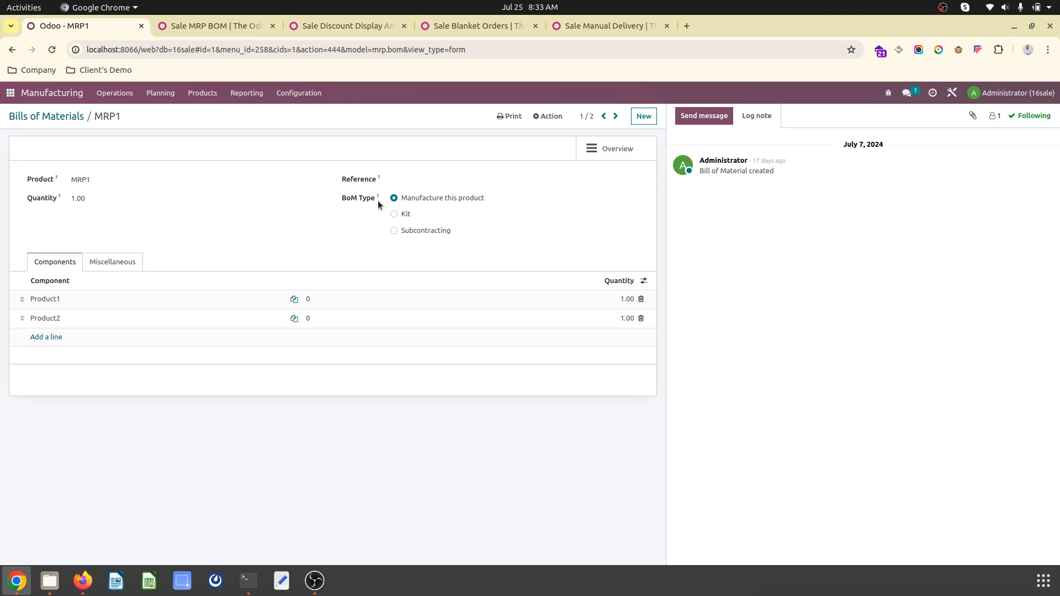
left_click(71, 120)
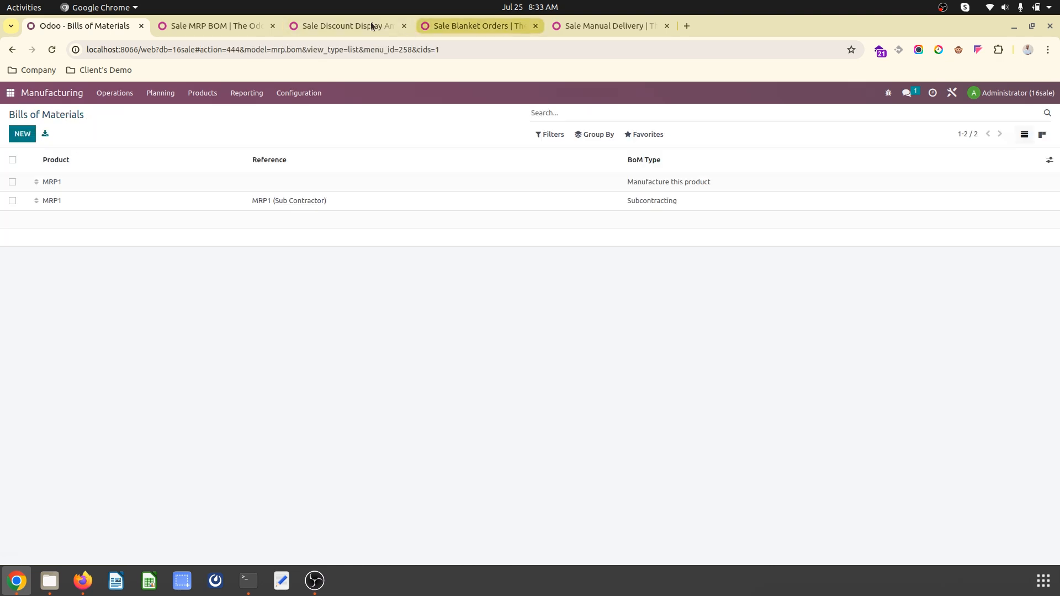
Start a new sales quotation with Customer1 as the customer.
left_click(8, 96)
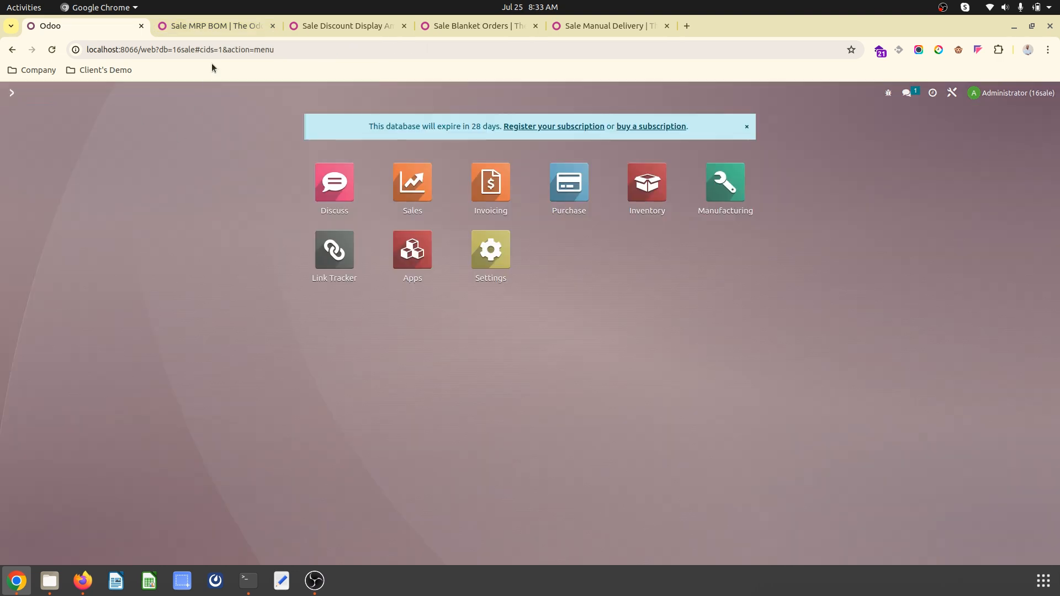
left_click(431, 177)
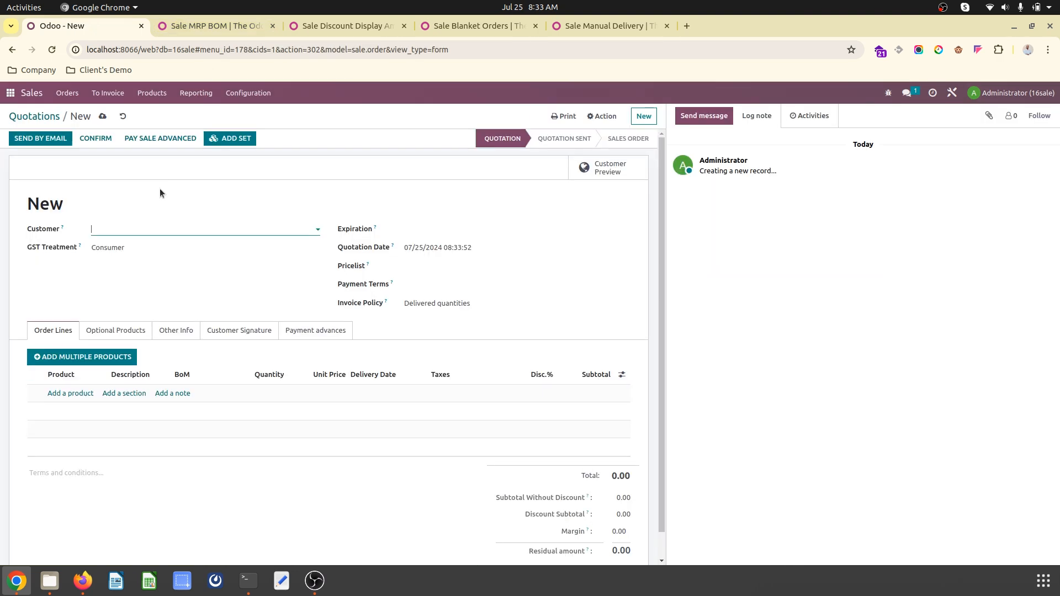
left_click(171, 234)
left_click(147, 246)
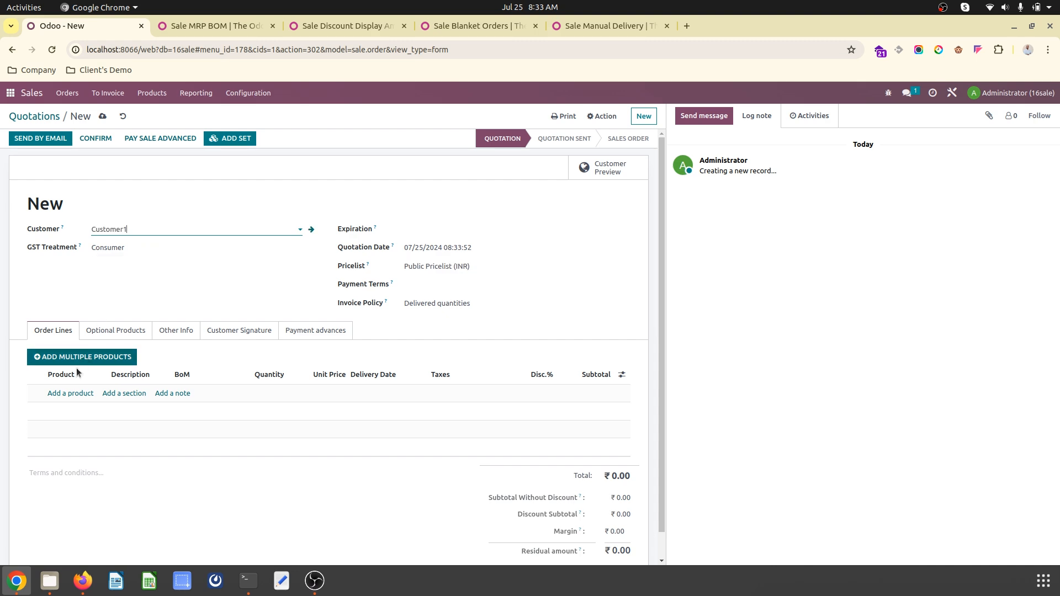
Add an order line for product MRP1 and assign it the bill of materials MRP1.
left_click(67, 393)
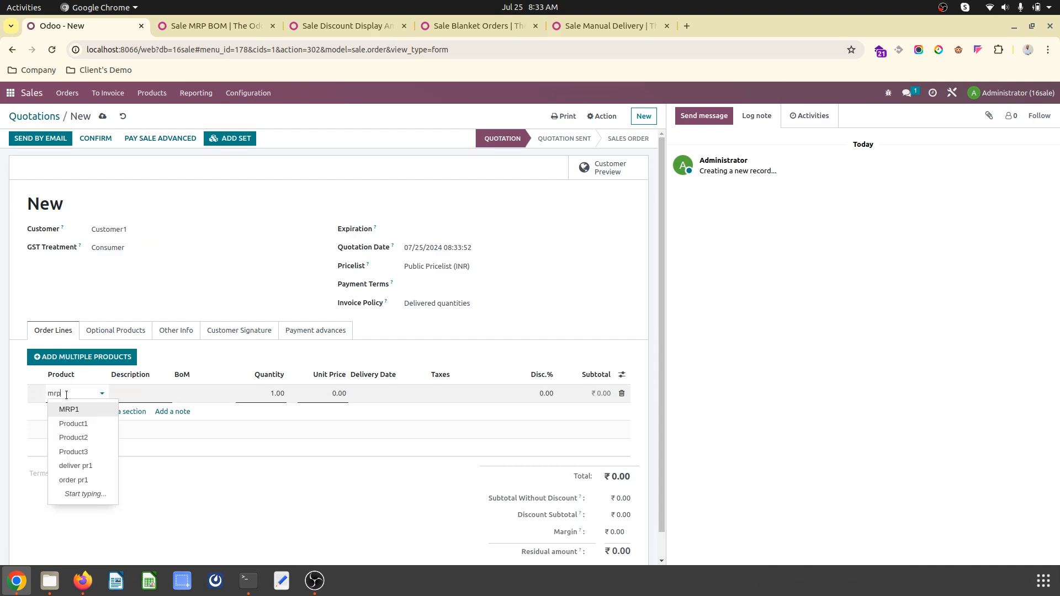
left_click(70, 409)
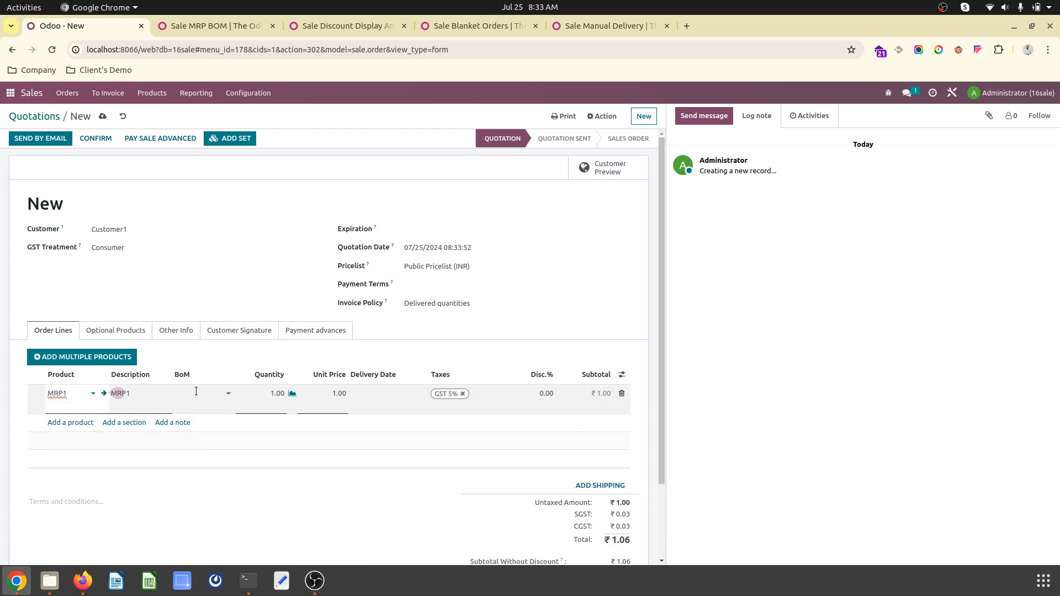
left_click(196, 391)
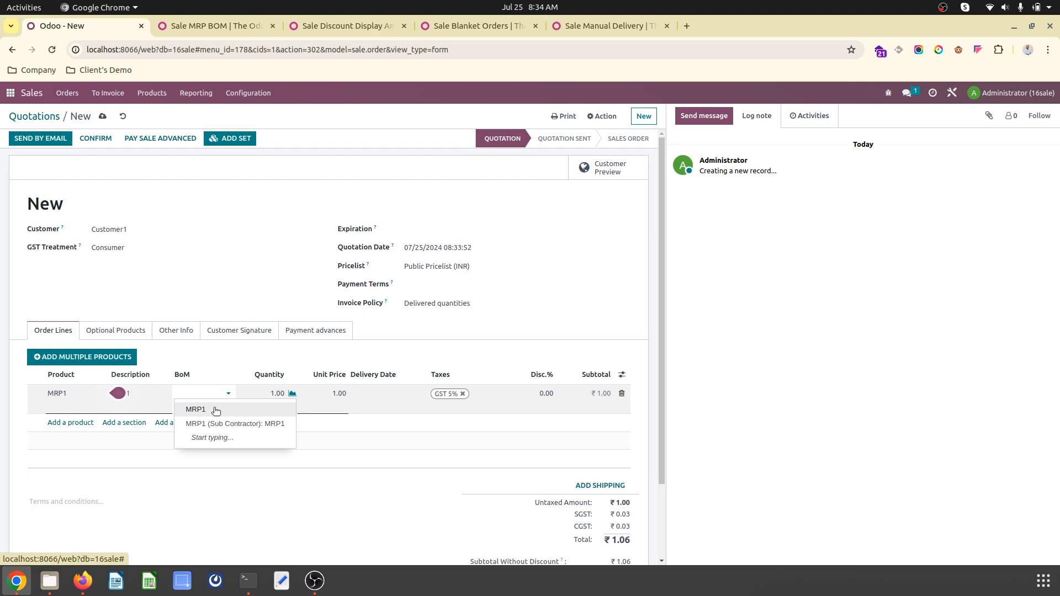
left_click(216, 411)
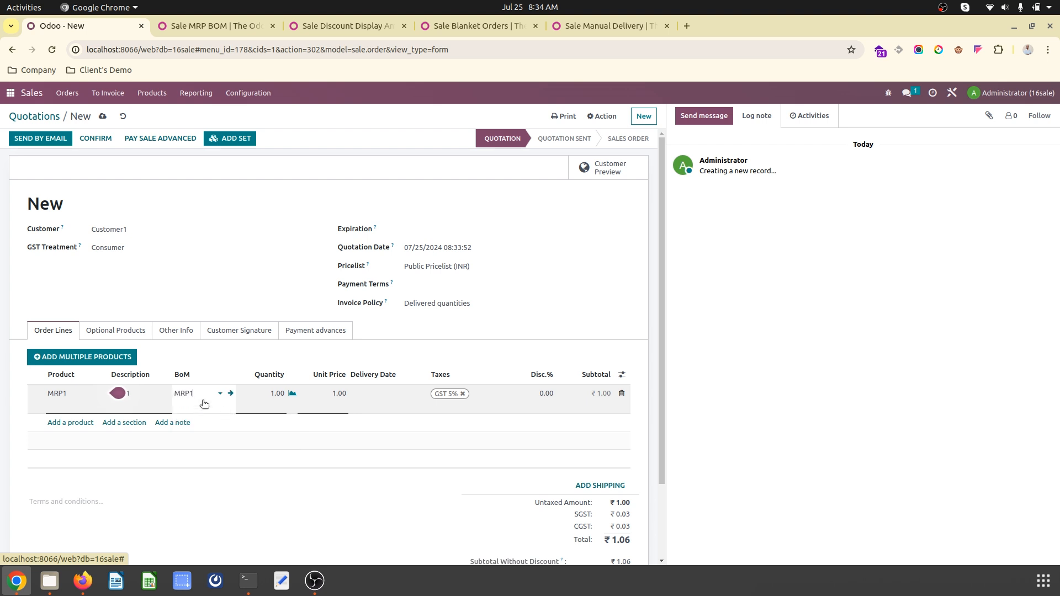
left_click(532, 312)
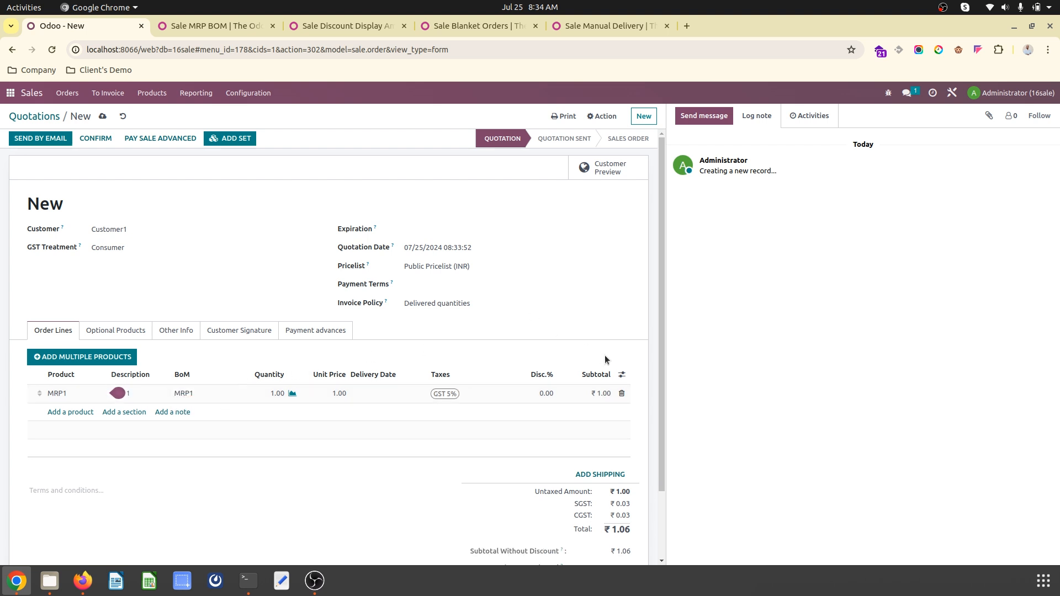
Display the Route column in the order lines and set the MRP1 line's route to Manufacture.
left_click(622, 376)
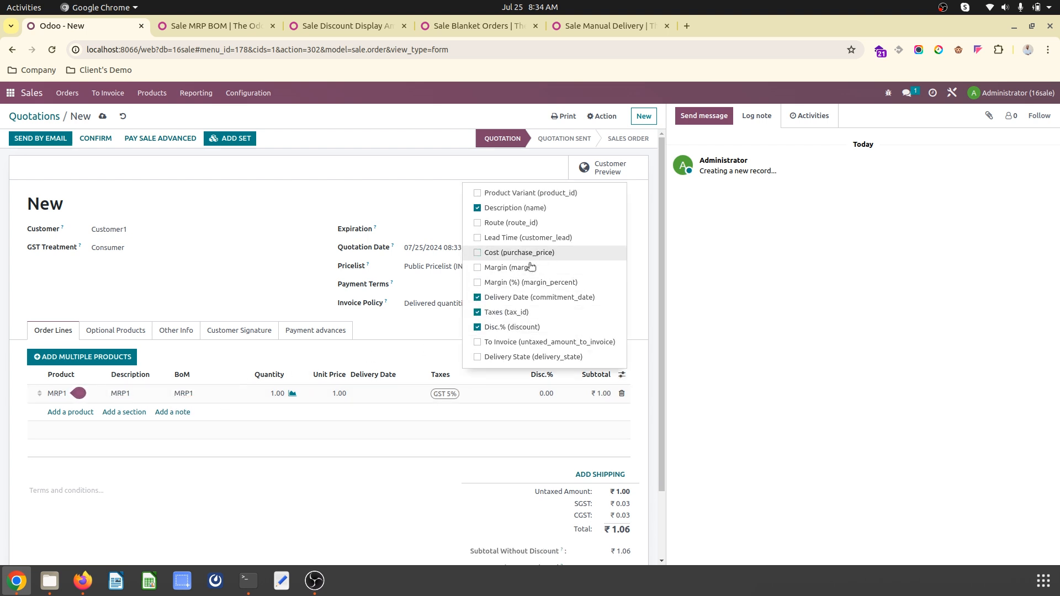
left_click(505, 223)
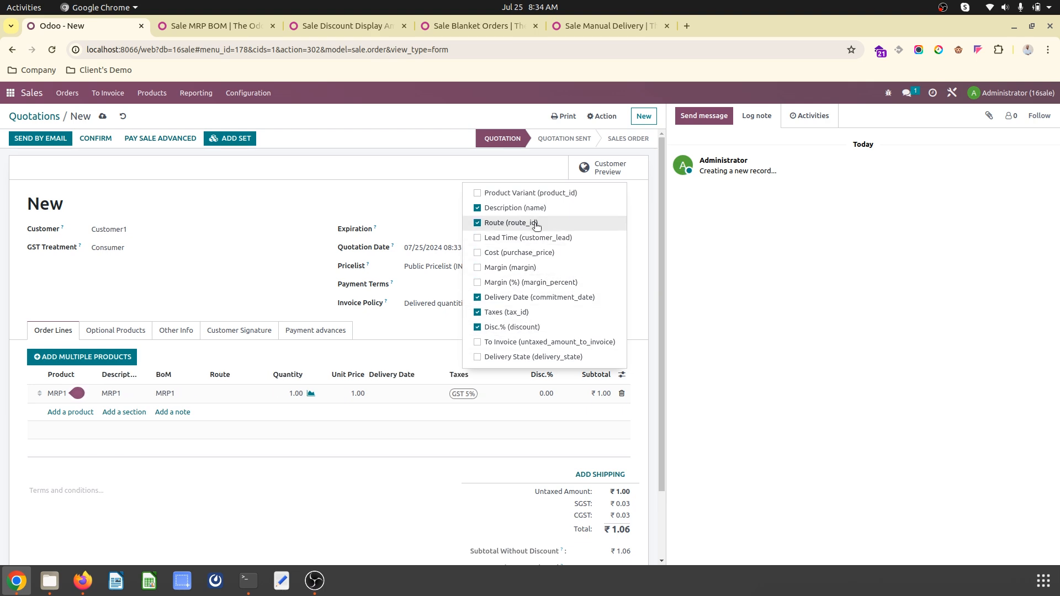
left_click(237, 392)
left_click(226, 392)
left_click(234, 420)
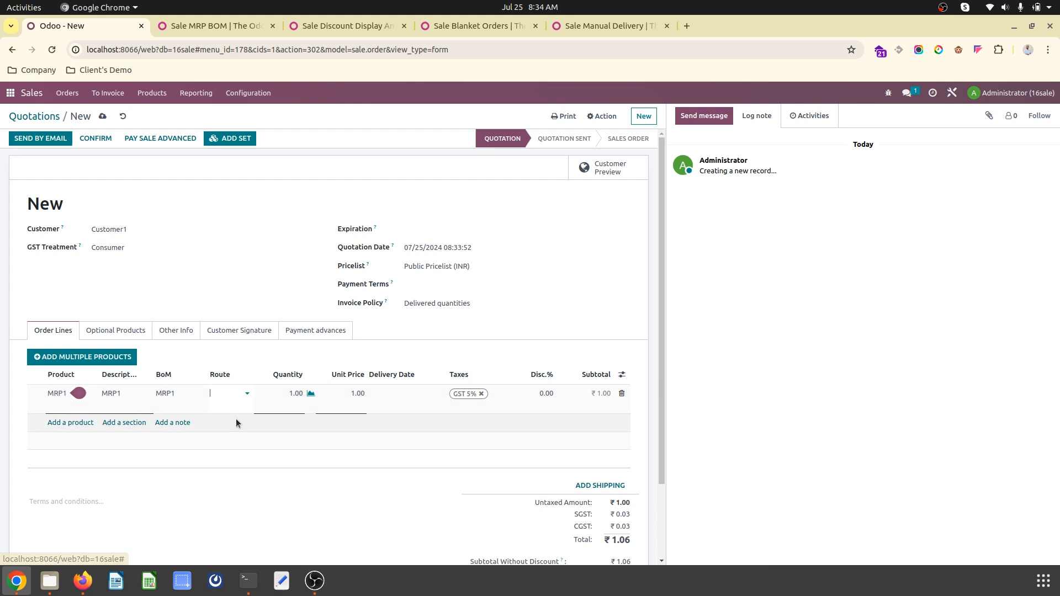
left_click(310, 355)
Set the MRP1 line's quantity to 10 and its unit price to 1,000.
left_click(293, 394)
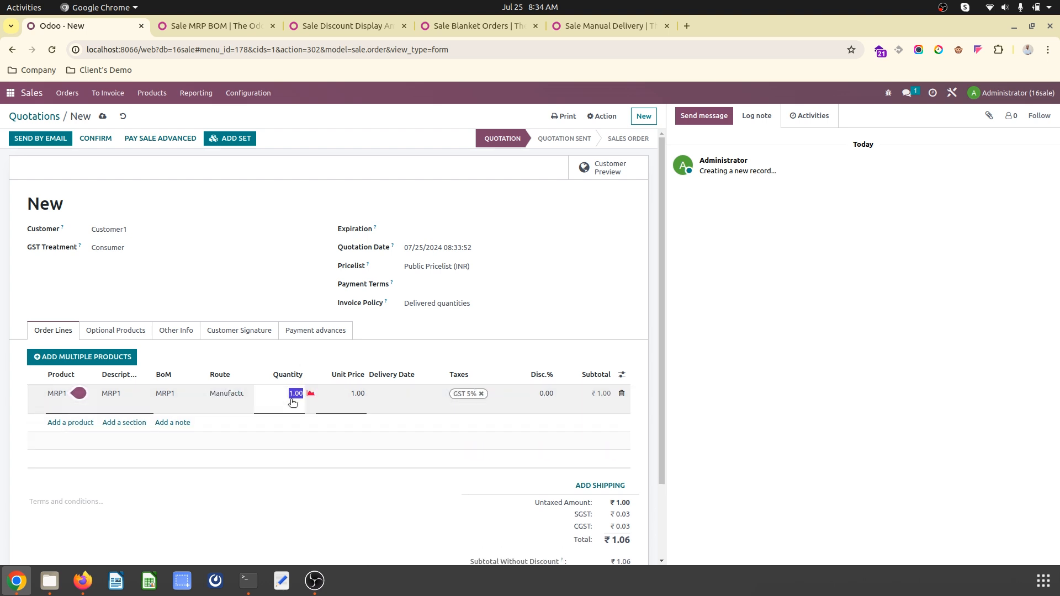
type("10")
left_click(357, 393)
type("1")
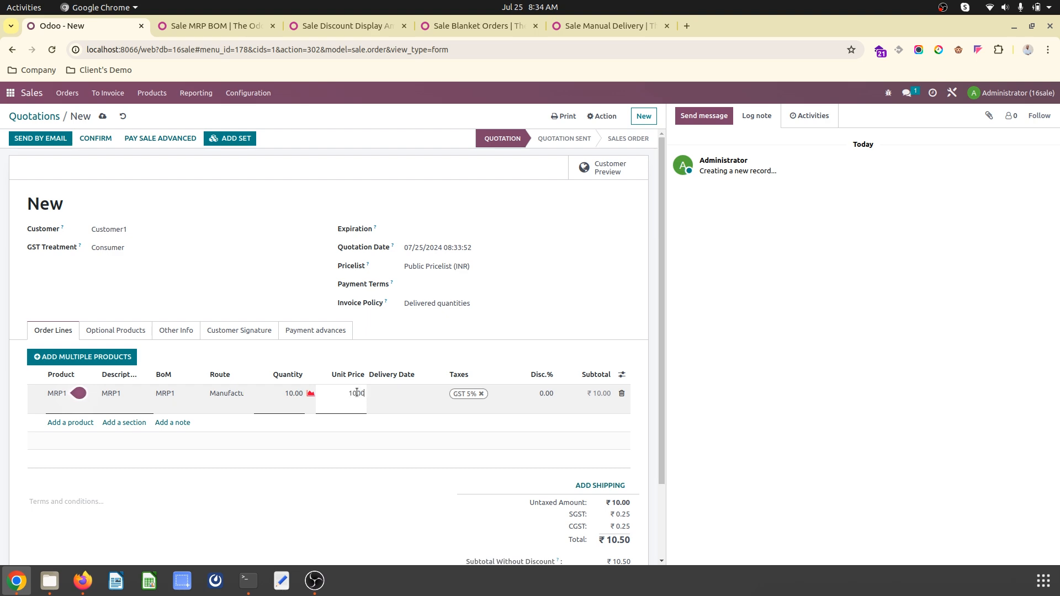
left_click(418, 343)
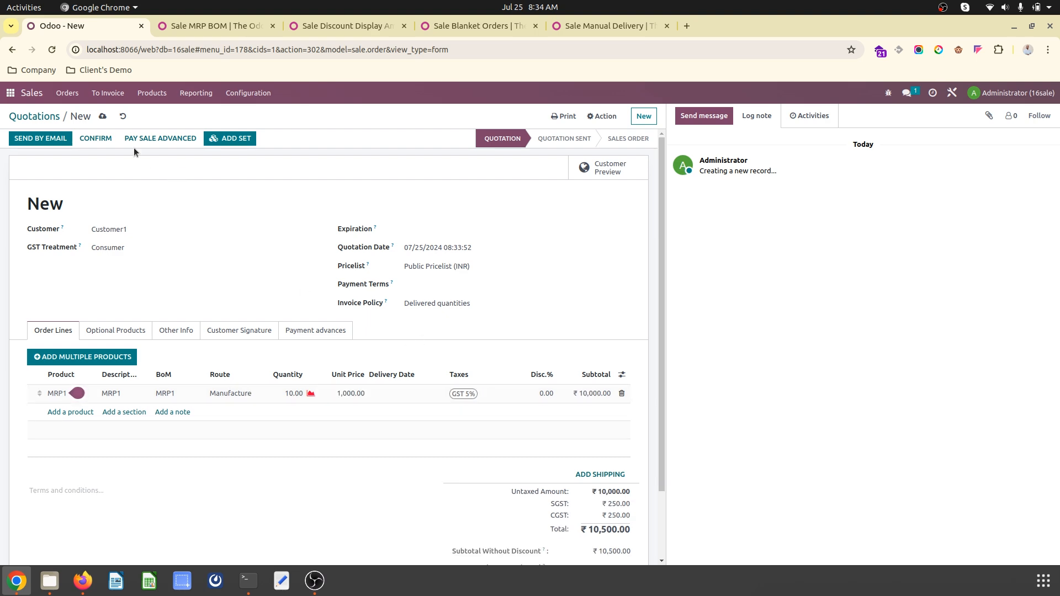
Save and confirm the quotation, and review its linked manufacturing order.
left_click(103, 116)
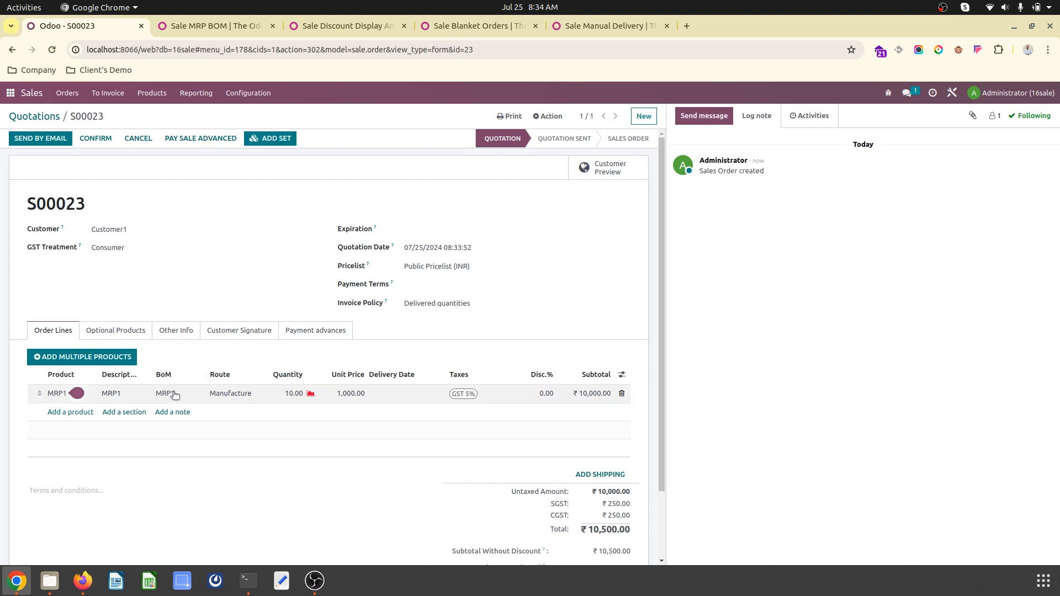
left_click(95, 138)
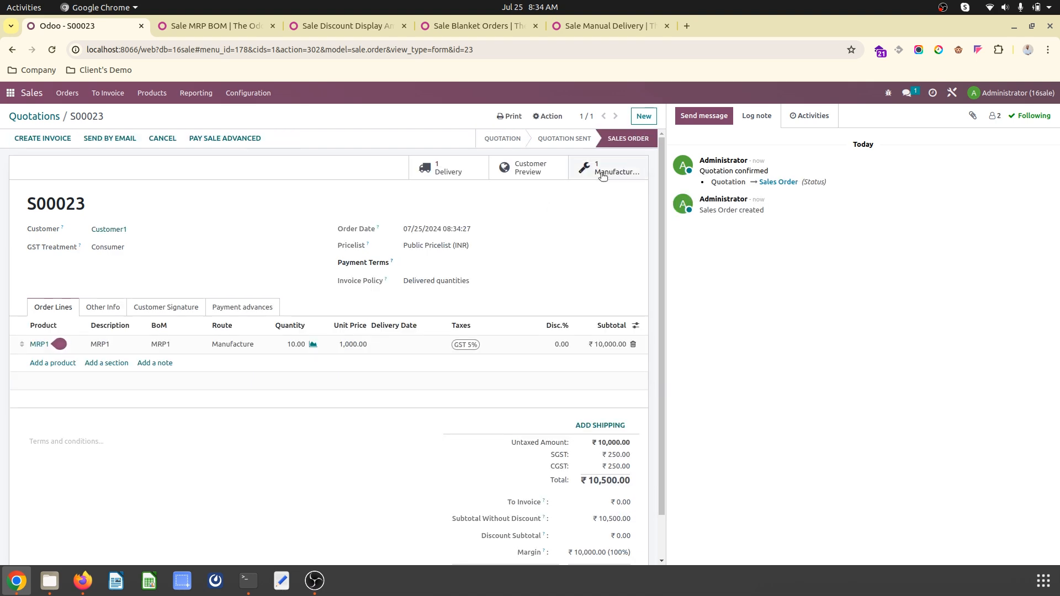
left_click(601, 173)
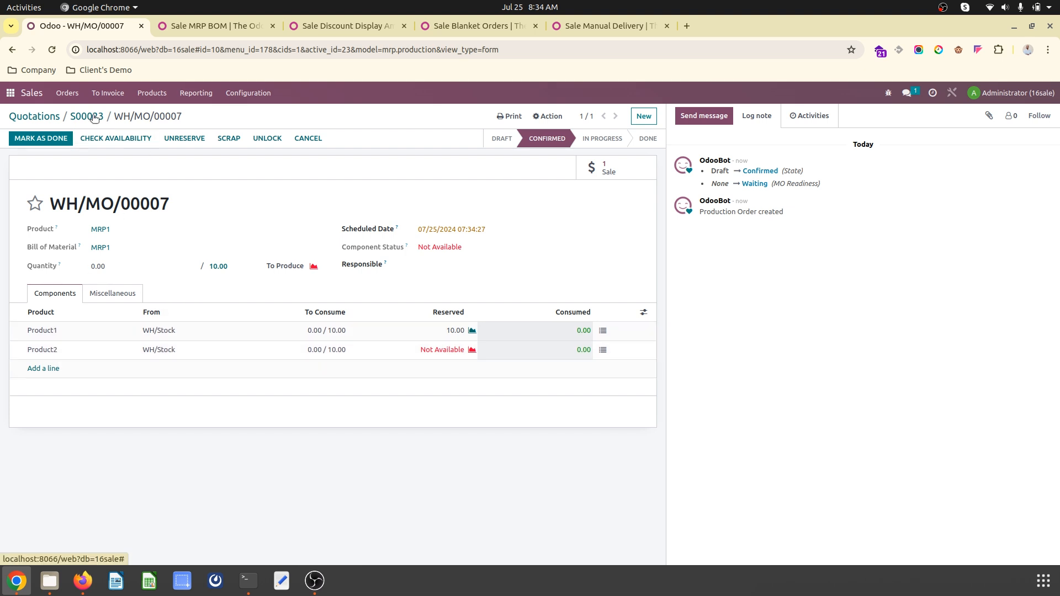
left_click(76, 115)
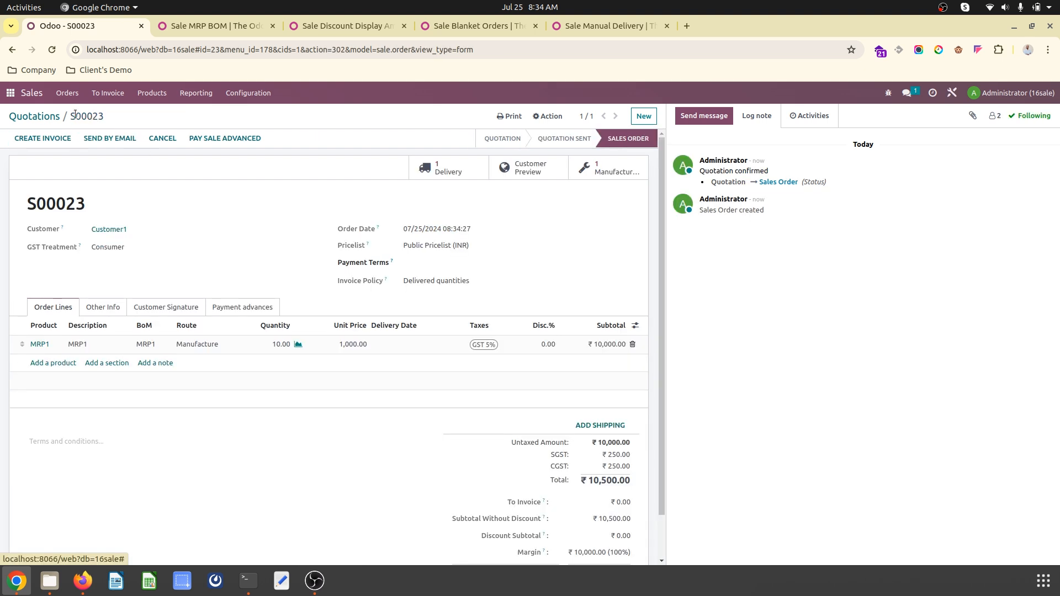
Create another sales quotation with Customer2 as the customer.
left_click(47, 116)
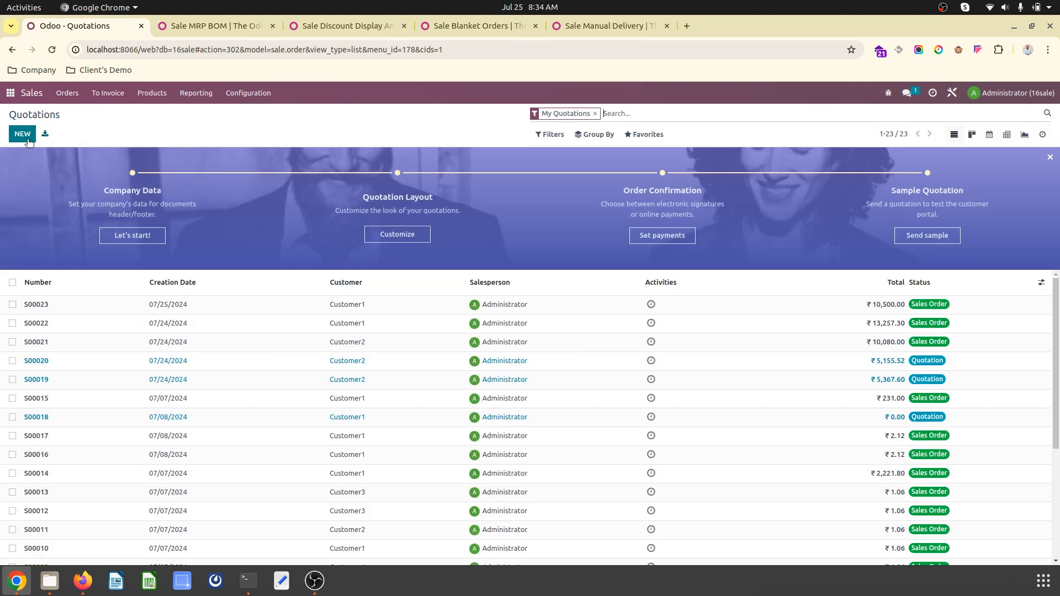
left_click(23, 134)
left_click(163, 229)
left_click(148, 262)
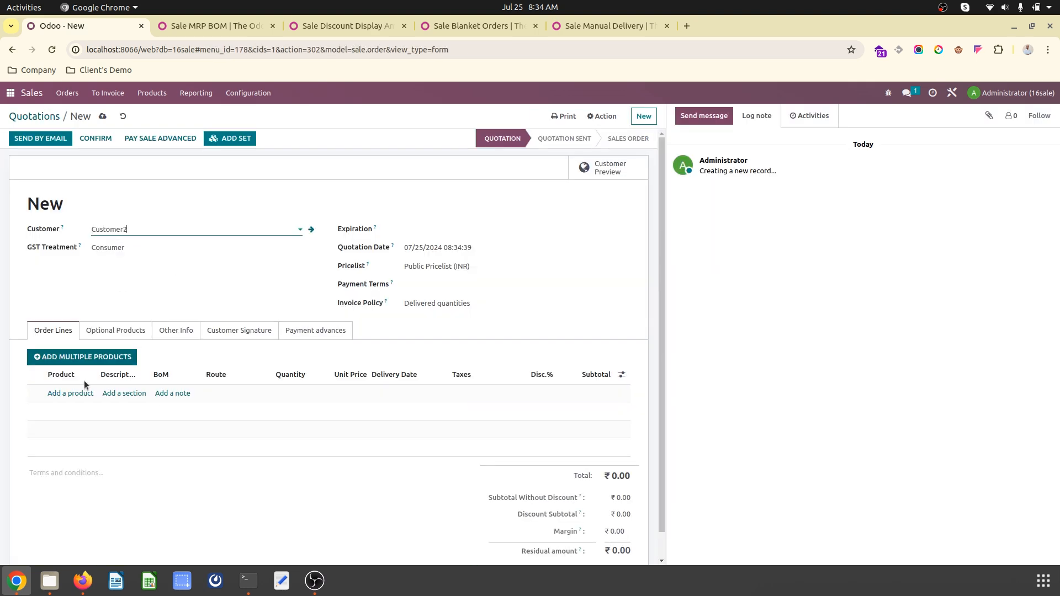
Add an order line for product MRP1 using the bill of materials MRP1 (Sub Contractor): MRP1.
left_click(72, 393)
type("mrp")
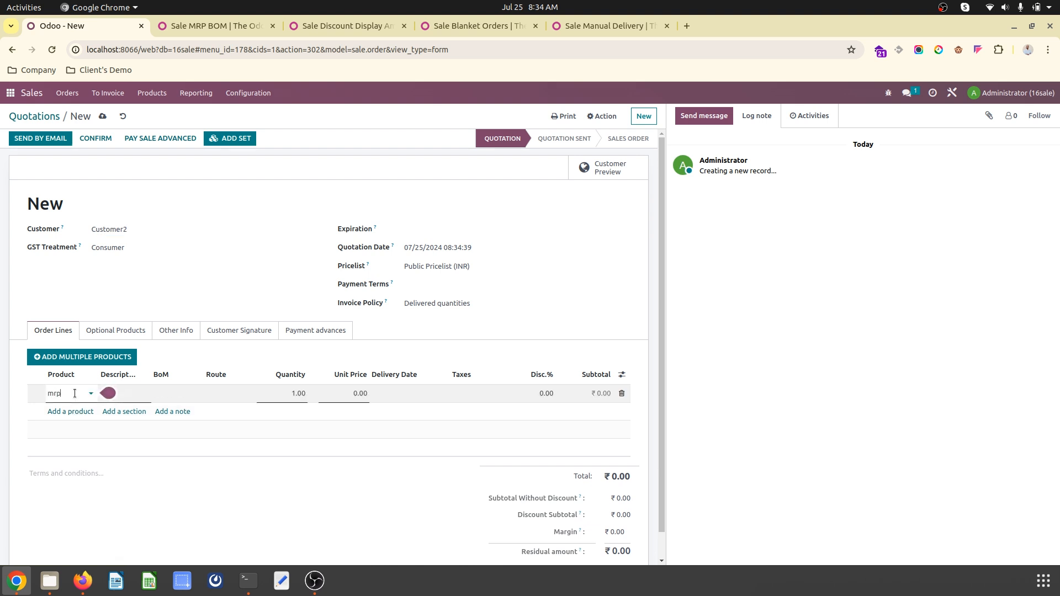
left_click(82, 409)
left_click(176, 392)
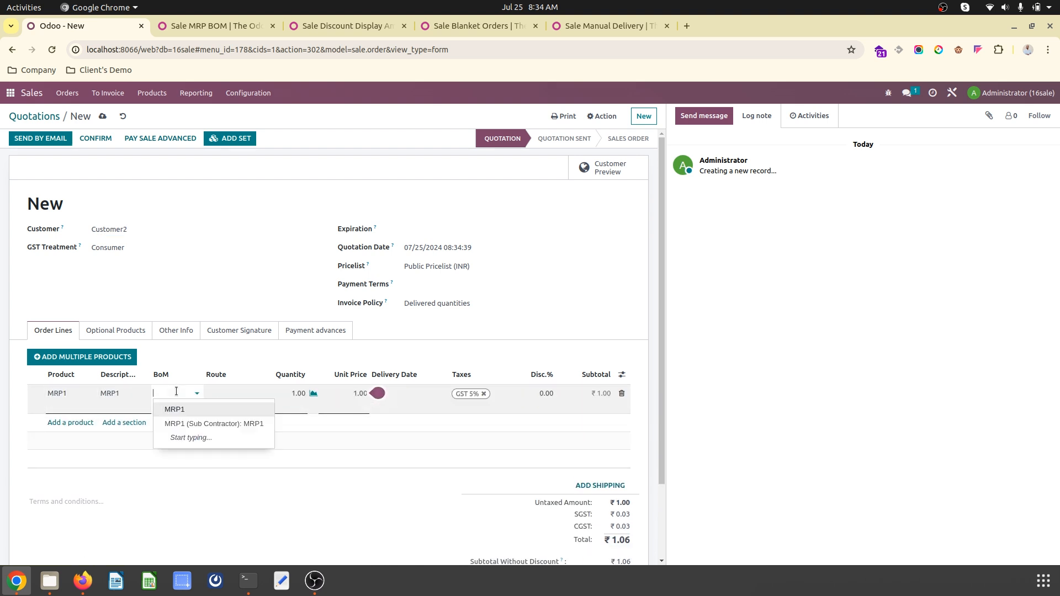
left_click(194, 423)
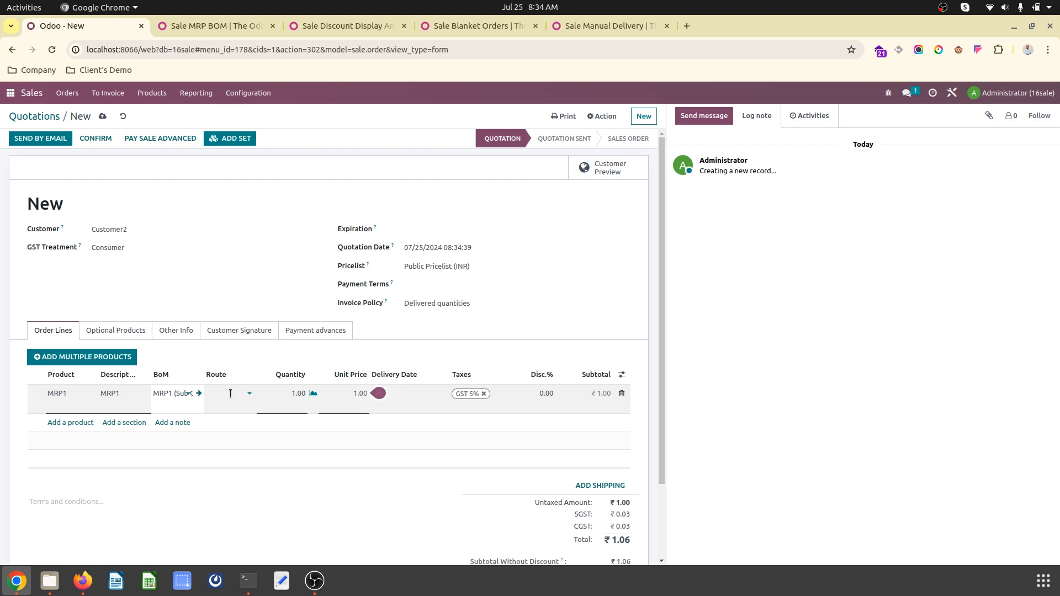
Set the subcontracted MRP1 line's quantity to 25 and its unit price to 500.
left_click(296, 395)
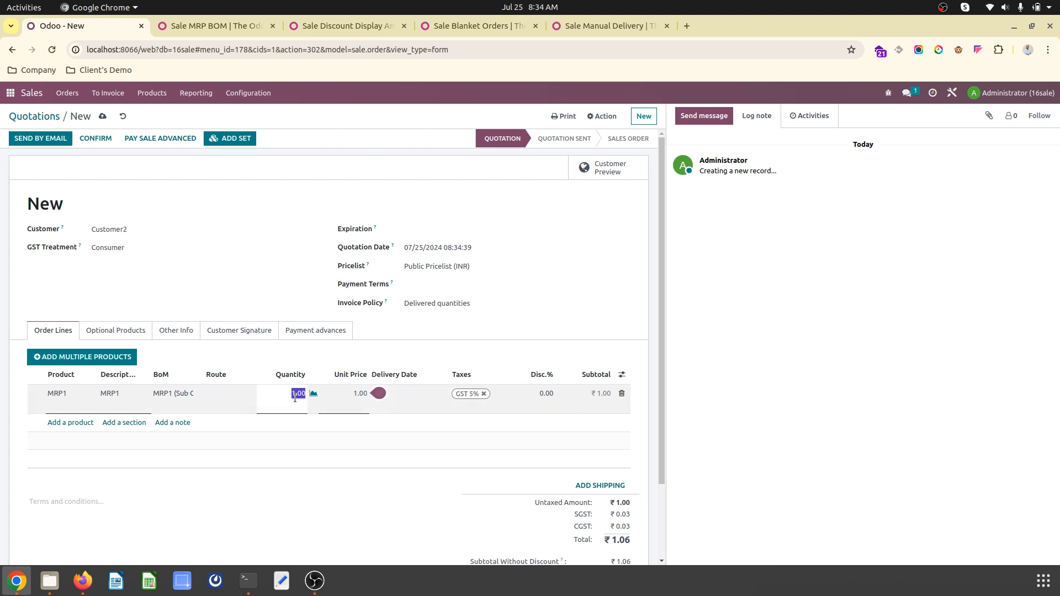
type("25")
left_click(343, 393)
type("50")
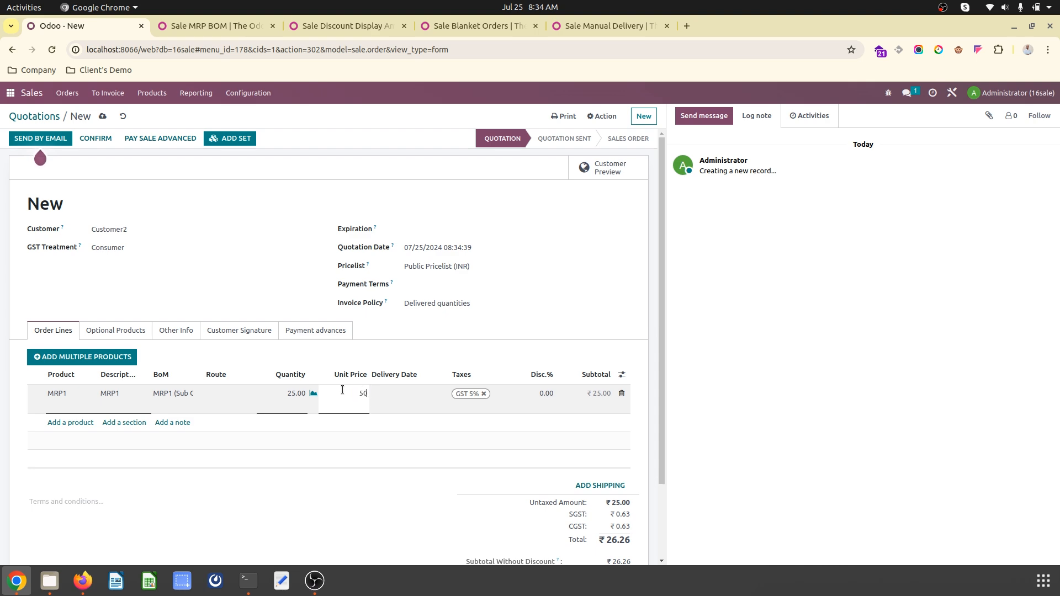
type("0")
left_click(394, 331)
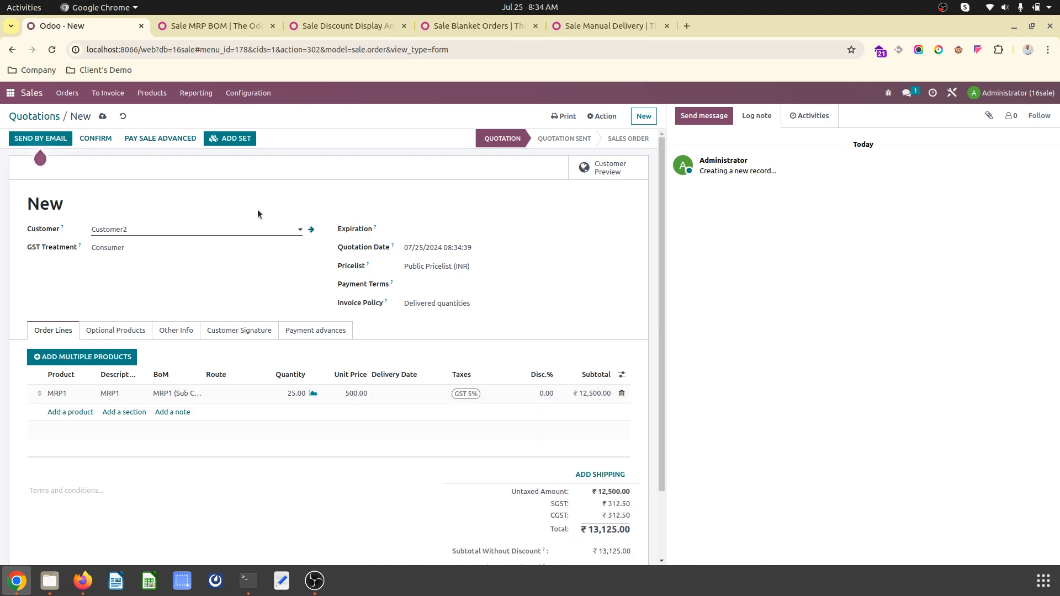
Save the MRP1 subcontracting quotation and confirm it as a sales order, widening the BoM column to show the full reference.
left_click(102, 116)
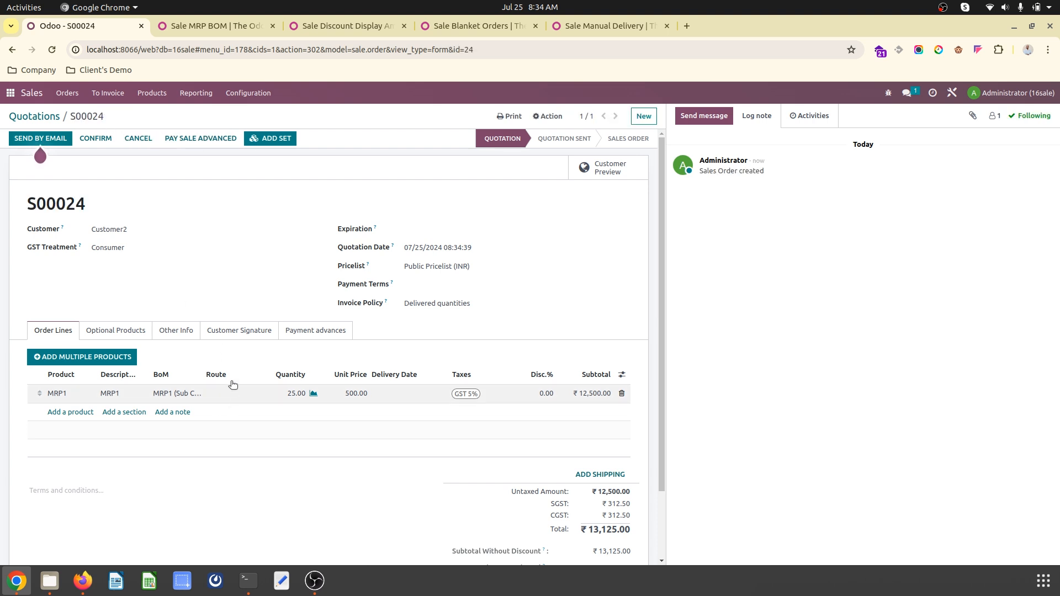
left_click_drag(201, 370, 243, 370)
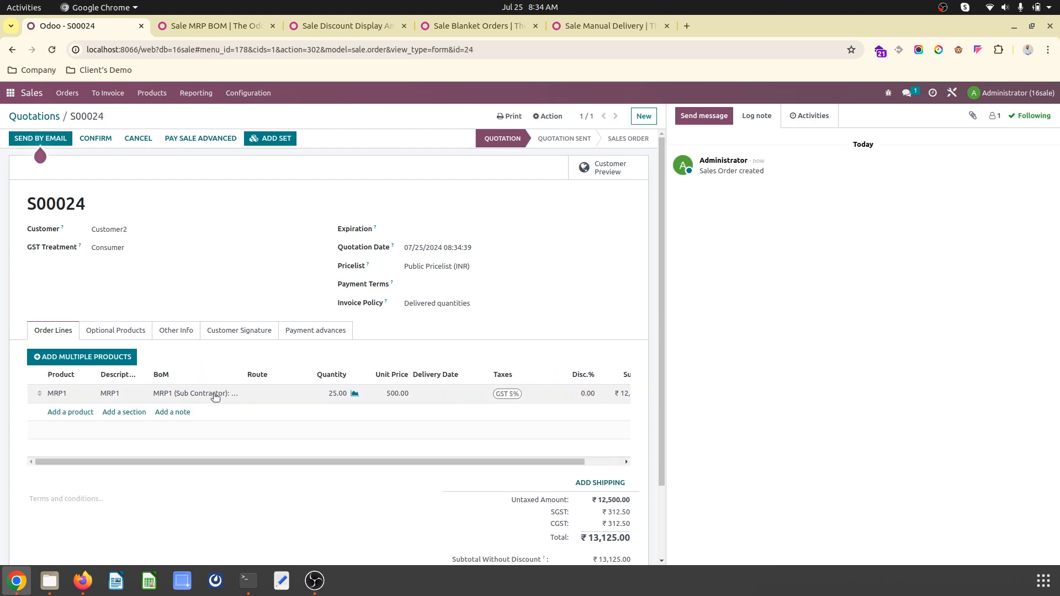
left_click(88, 137)
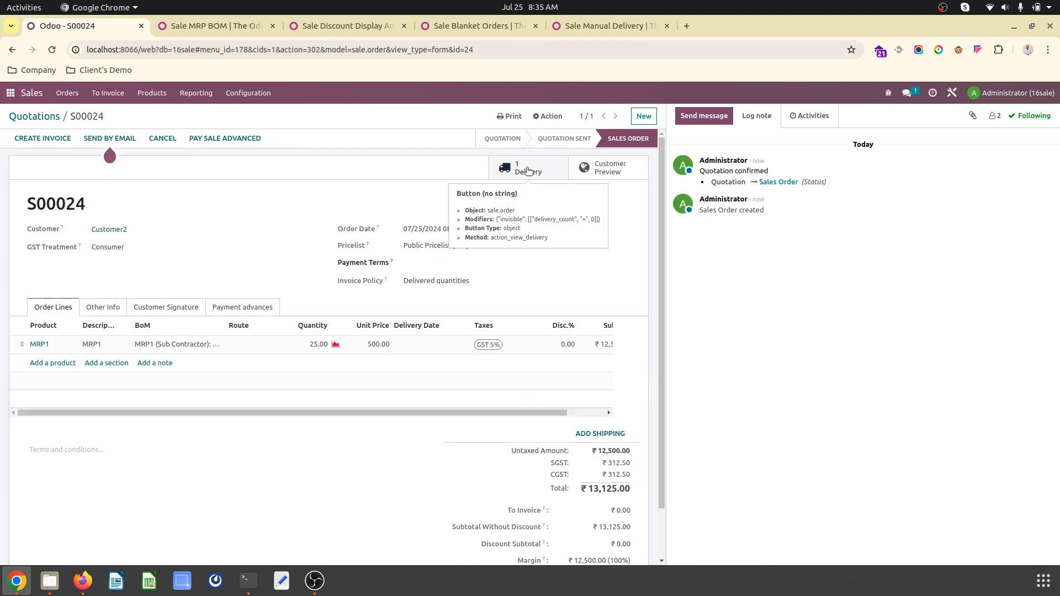
Review the operations of the delivery linked to sales order S00024, and leave the transfer.
left_click(527, 167)
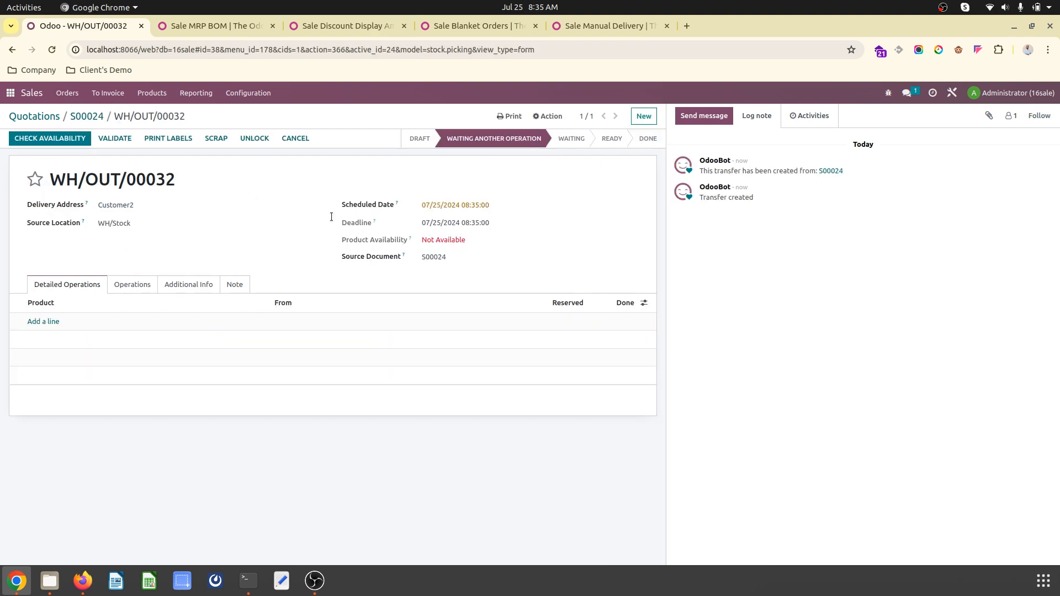
left_click(135, 284)
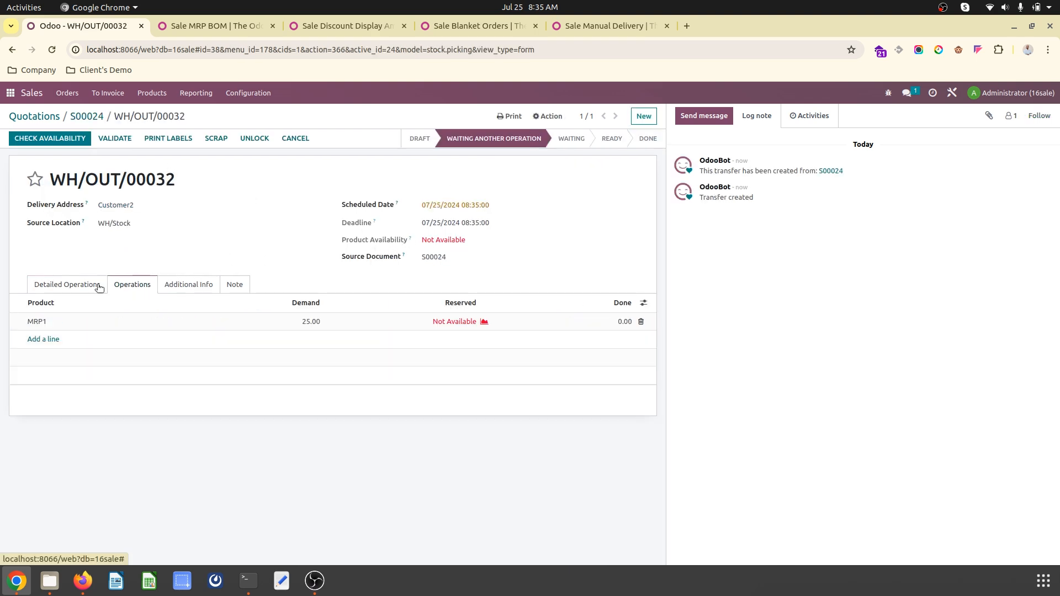
left_click(41, 121)
Open the Sub Contractor request for quotation P00004 in Purchase.
left_click(10, 93)
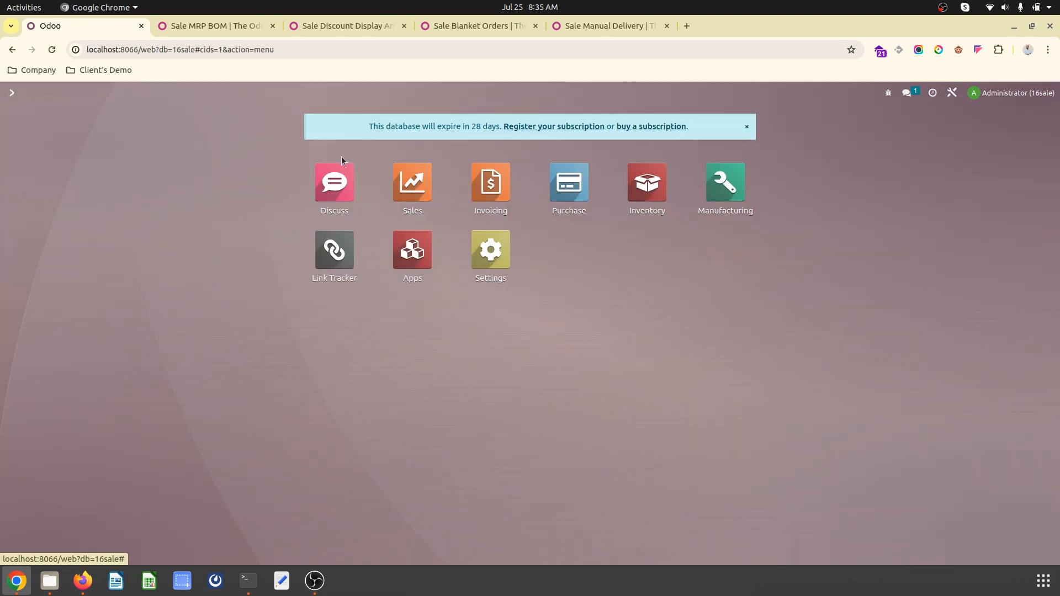
left_click(569, 185)
left_click(228, 254)
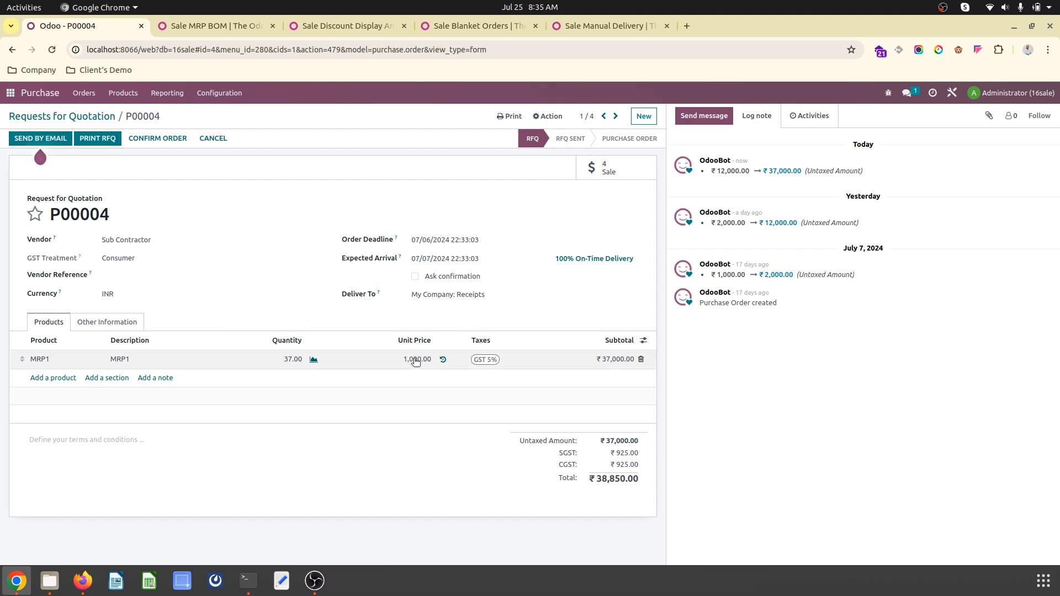
Examine the forecasted report for MRP1, including the demand from sales orders, and return to the request for quotation.
left_click(313, 361)
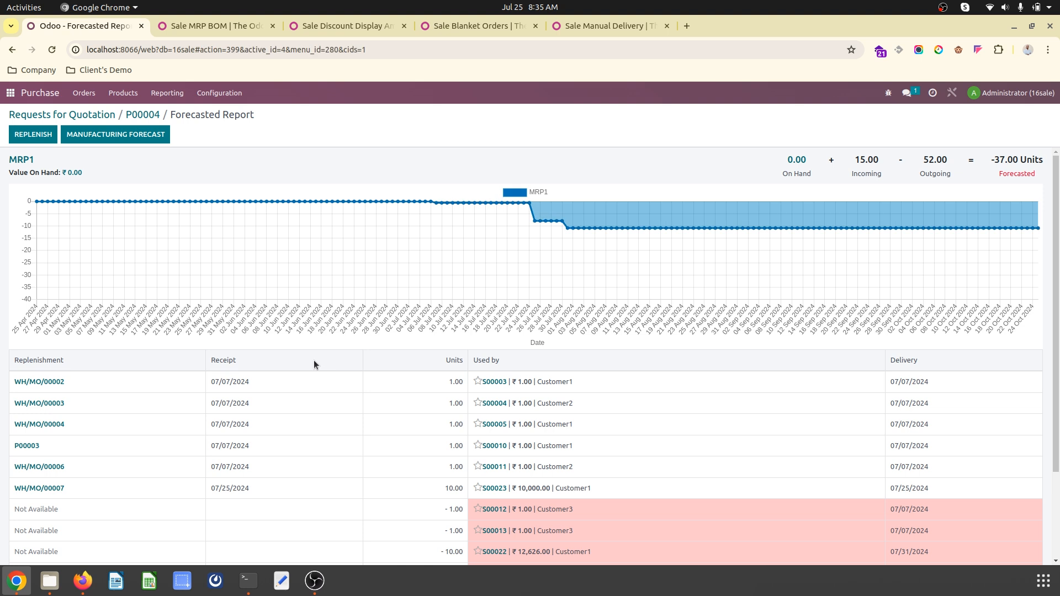
scroll(177, 417, "down", 3)
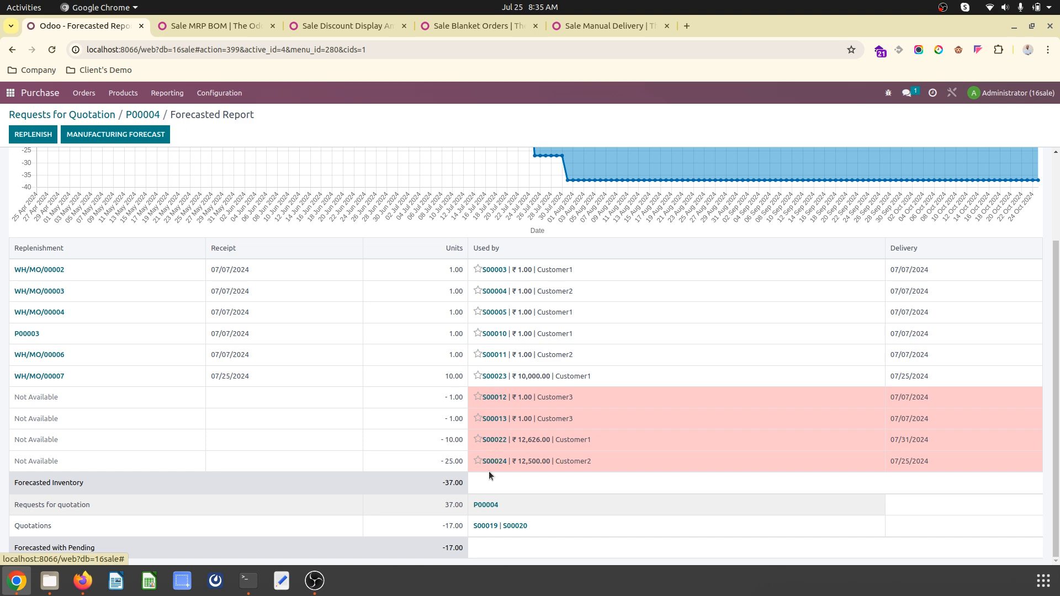
left_click(152, 115)
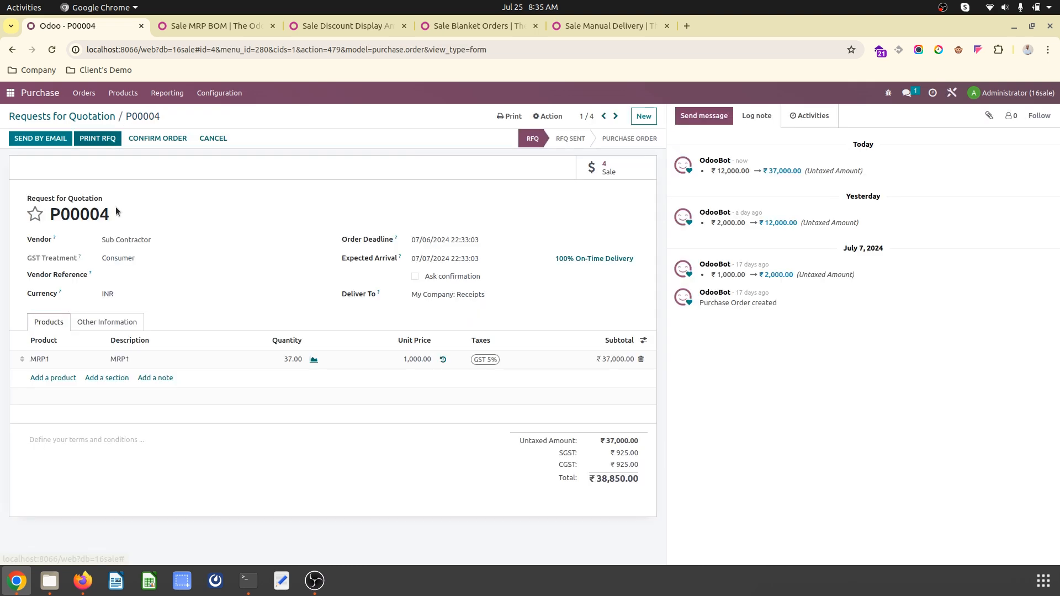
Confirm purchase order P00004, review its resupply and receipt transfers, and return to the requests for quotation.
left_click(165, 141)
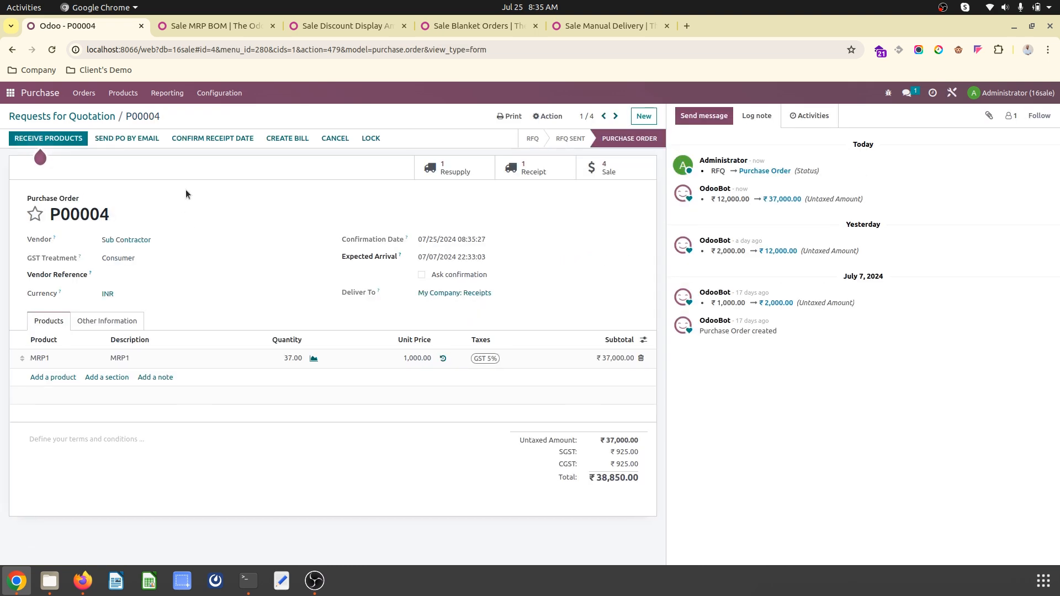
left_click(440, 175)
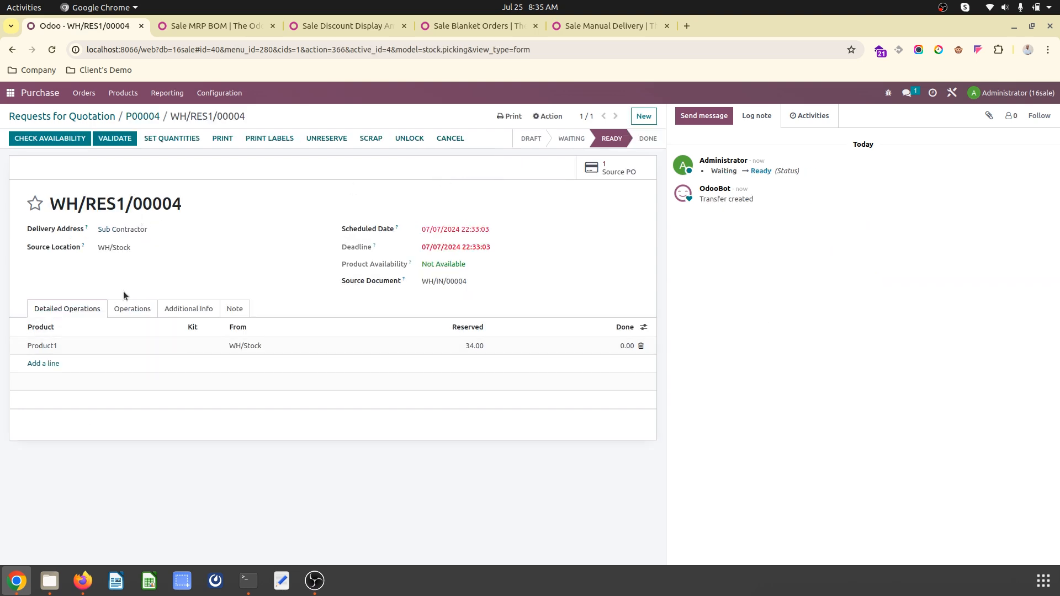
left_click(147, 117)
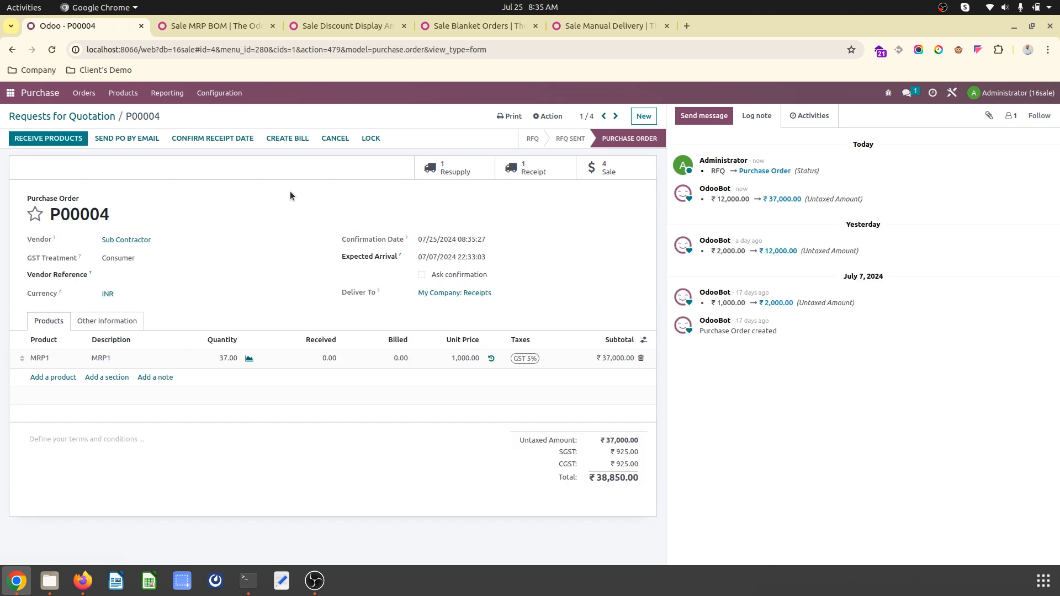
left_click(501, 177)
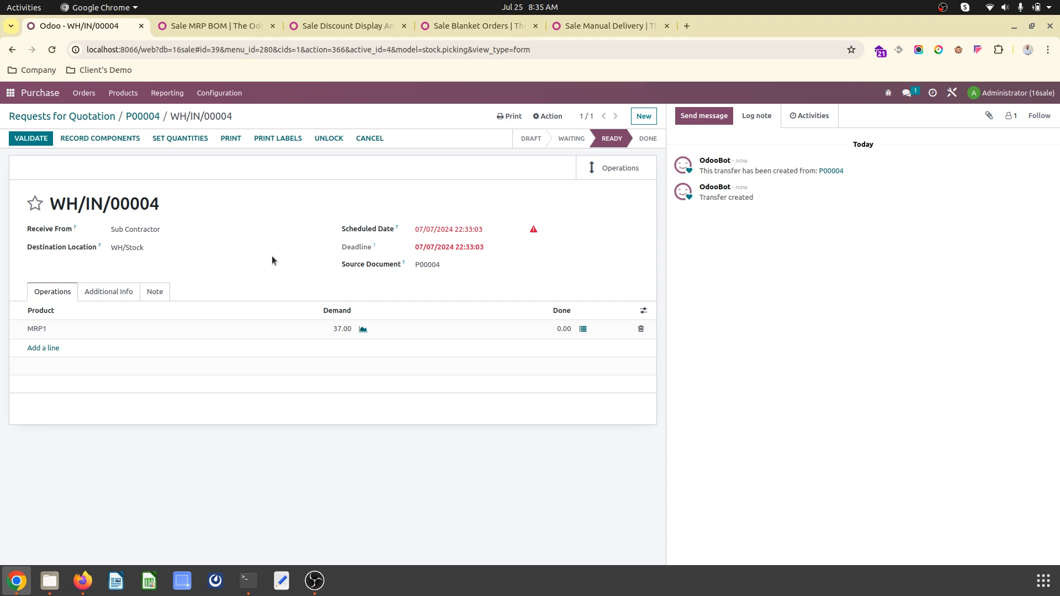
left_click(143, 117)
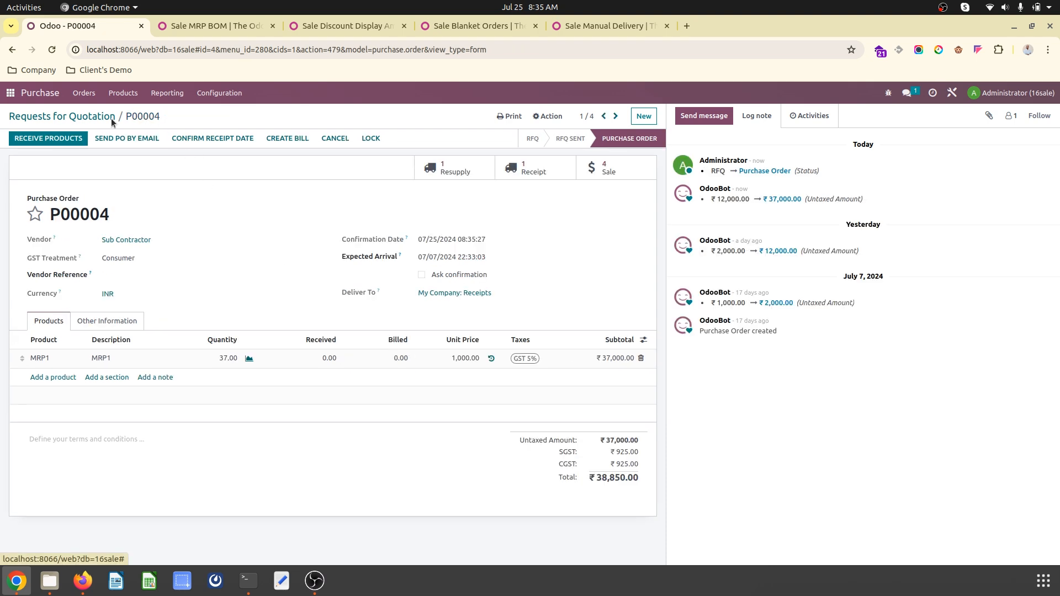
left_click(103, 117)
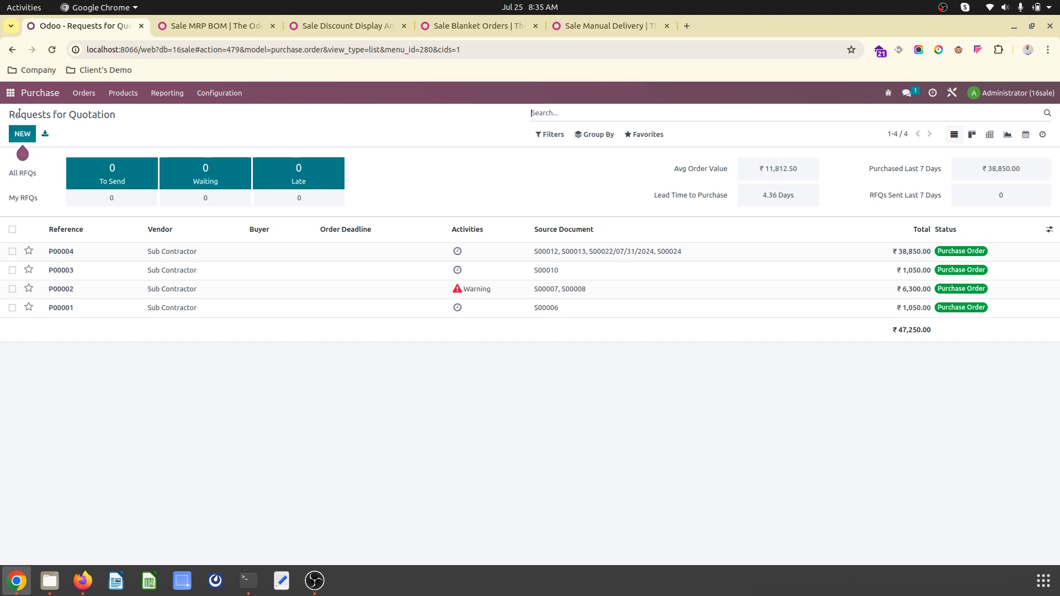
Open the bills of materials in Manufacturing to compare the BoM types available for MRP1.
left_click(9, 94)
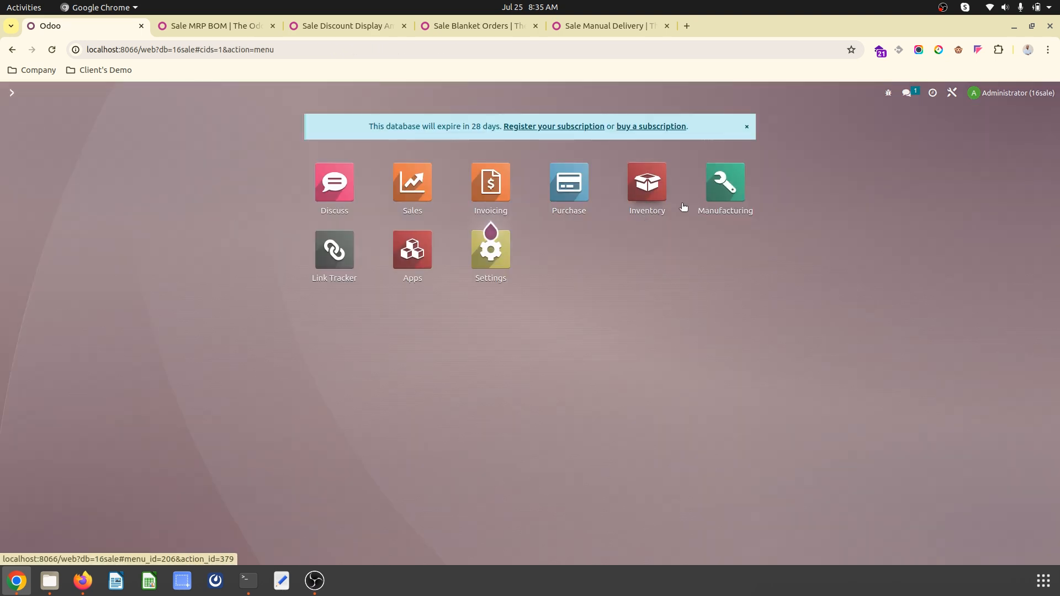
left_click(721, 204)
left_click(202, 93)
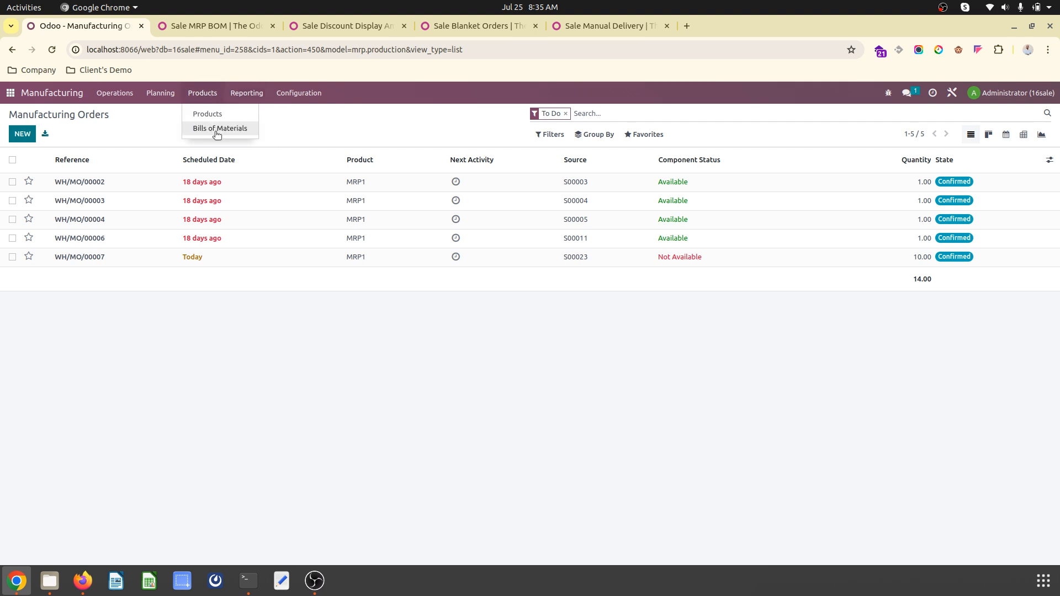
left_click(222, 129)
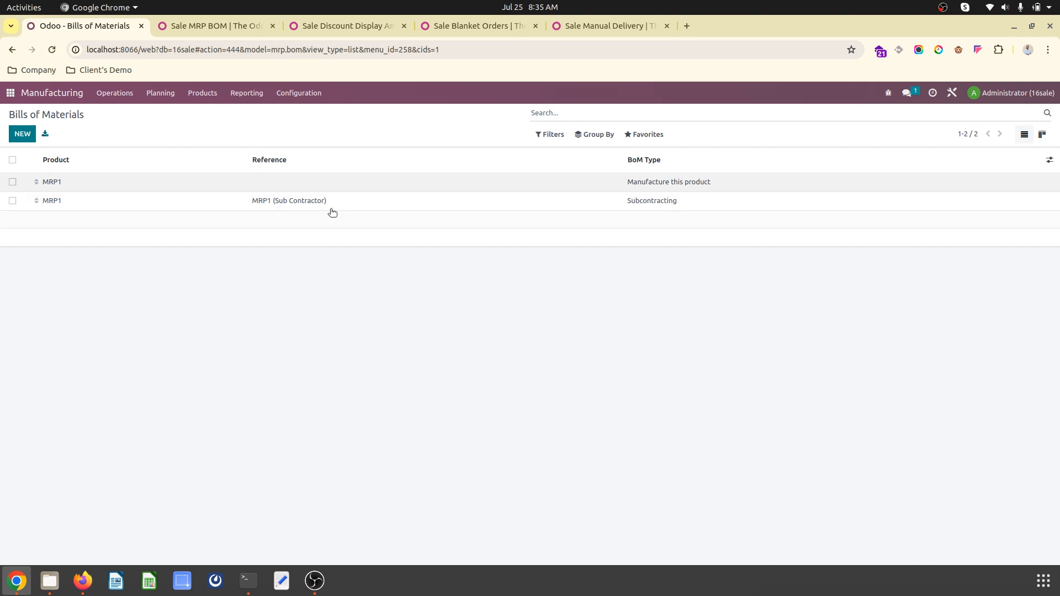
Reopen sales order S00024 in Sales to check the BoM on its order line.
left_click(5, 95)
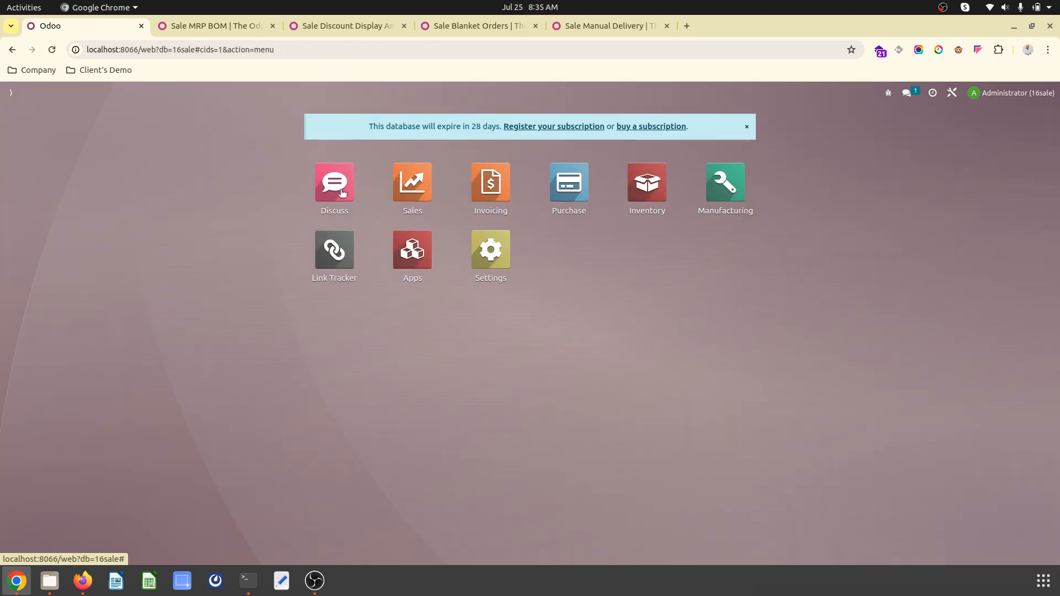
left_click(425, 185)
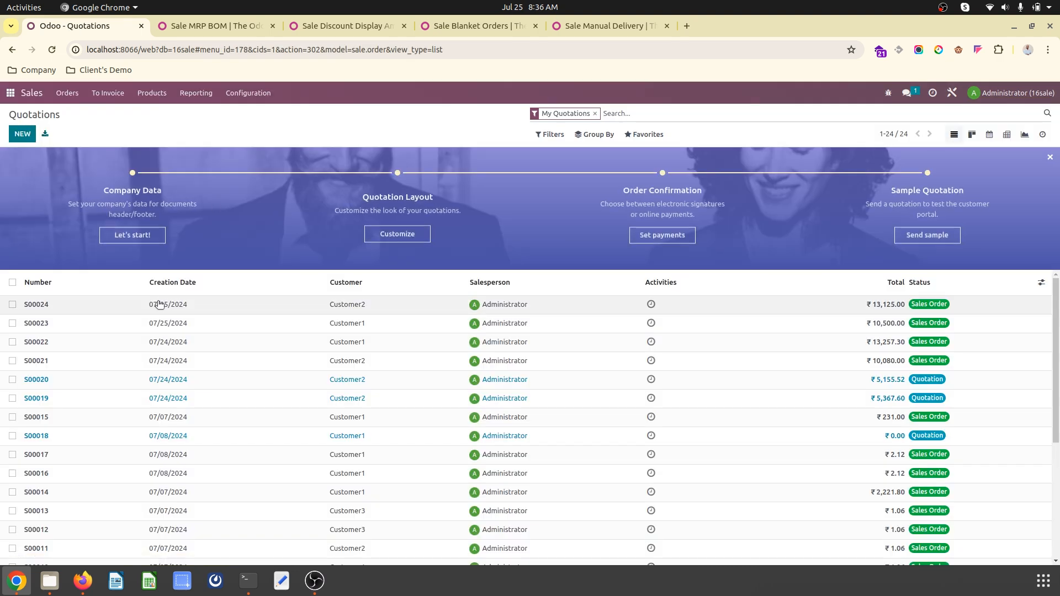
left_click(215, 304)
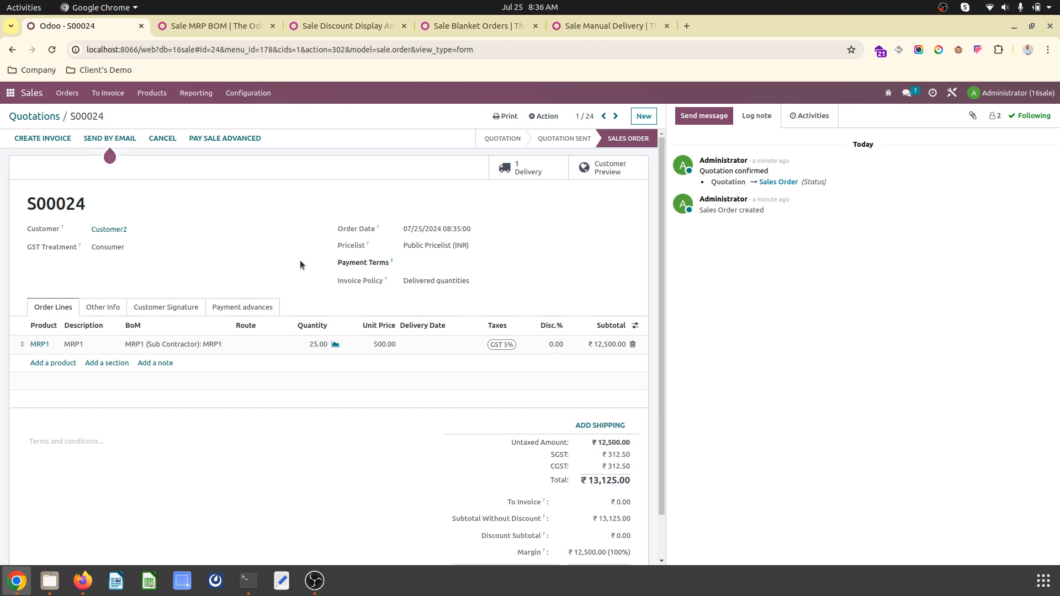
Look over the OCA pages for the Sale MRP BOM and Sale Discount Display Amount modules.
key("ctrl+Tab")
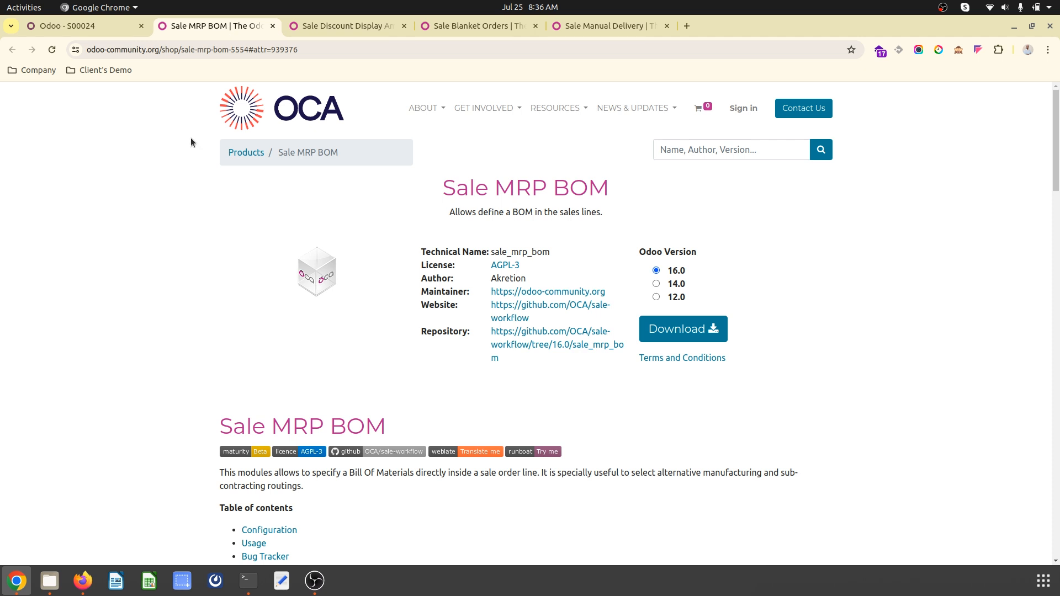
left_click_drag(446, 190, 616, 187)
left_click(612, 245)
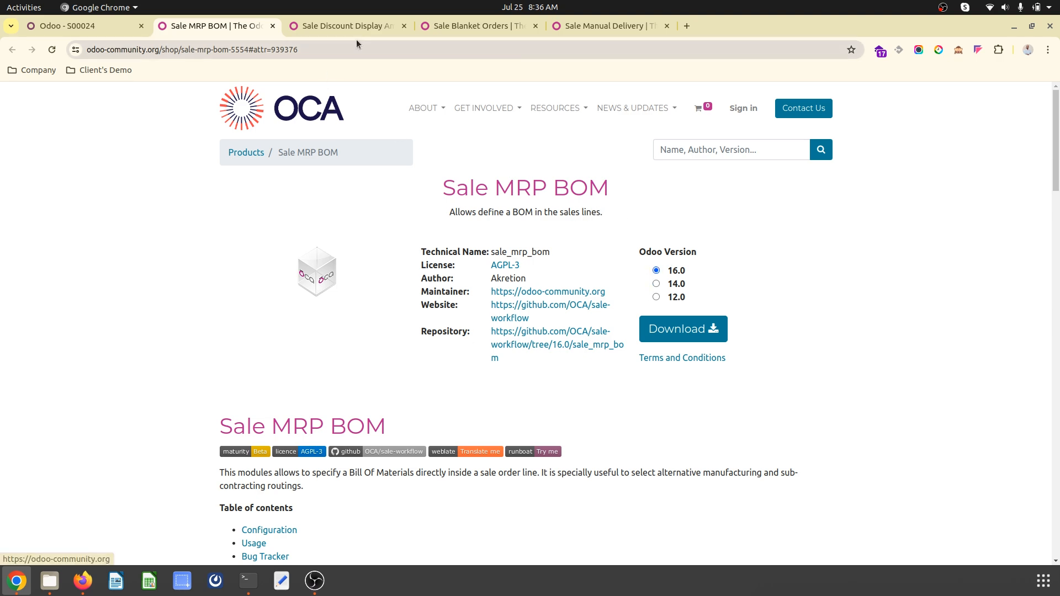
left_click(338, 28)
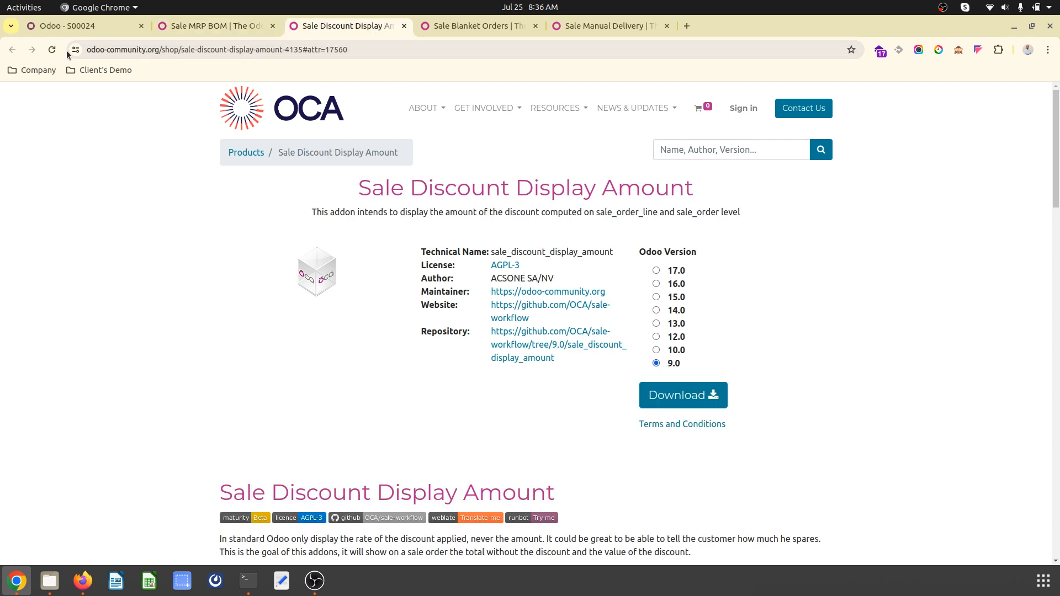
Go back to the Odoo quotations and open the order lines of sales order S00021.
left_click(72, 26)
left_click(46, 115)
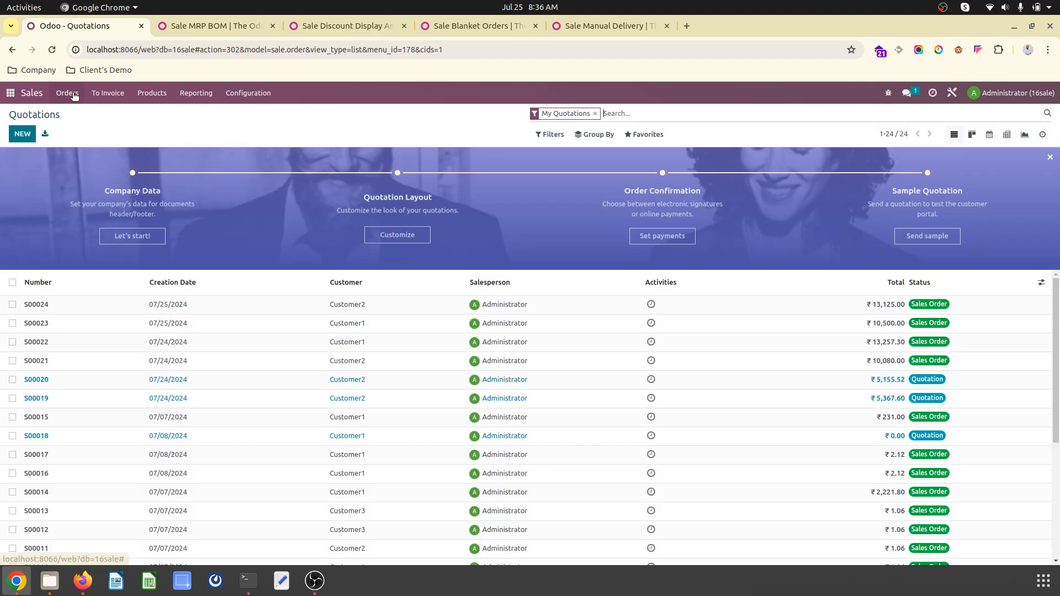
left_click(67, 92)
left_click(157, 362)
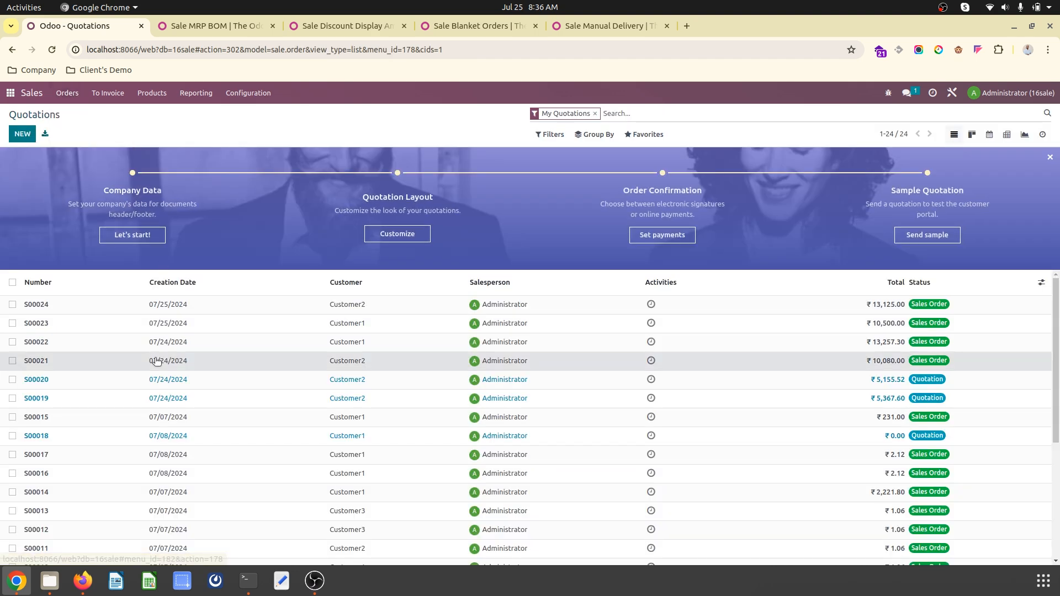
scroll(448, 376, "down", 2)
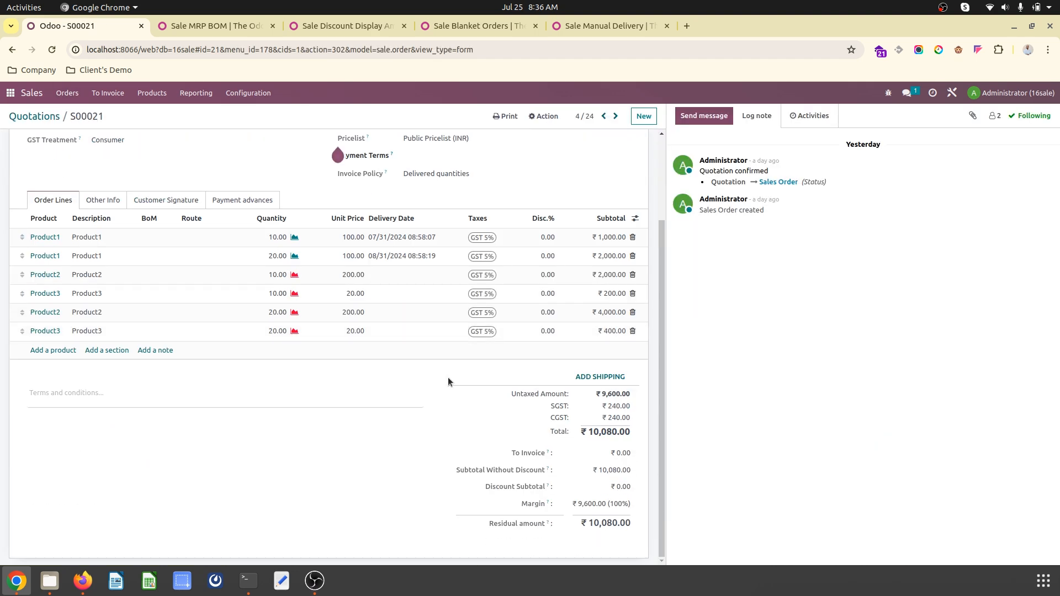
Set a 10% discount on the order lines of S00021.
left_click(546, 237)
type("10")
left_click(572, 201)
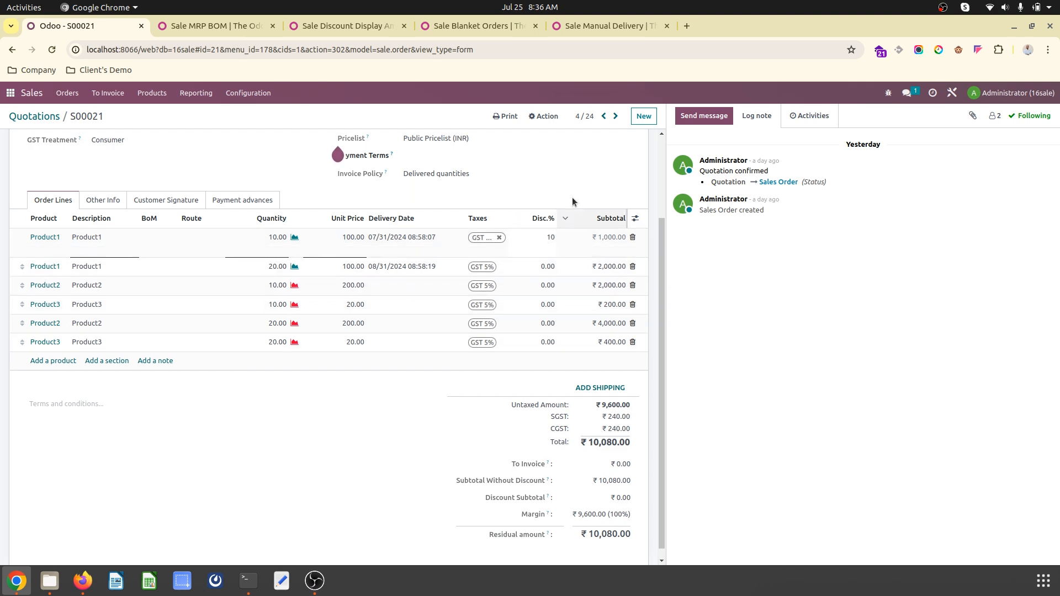
left_click(371, 177)
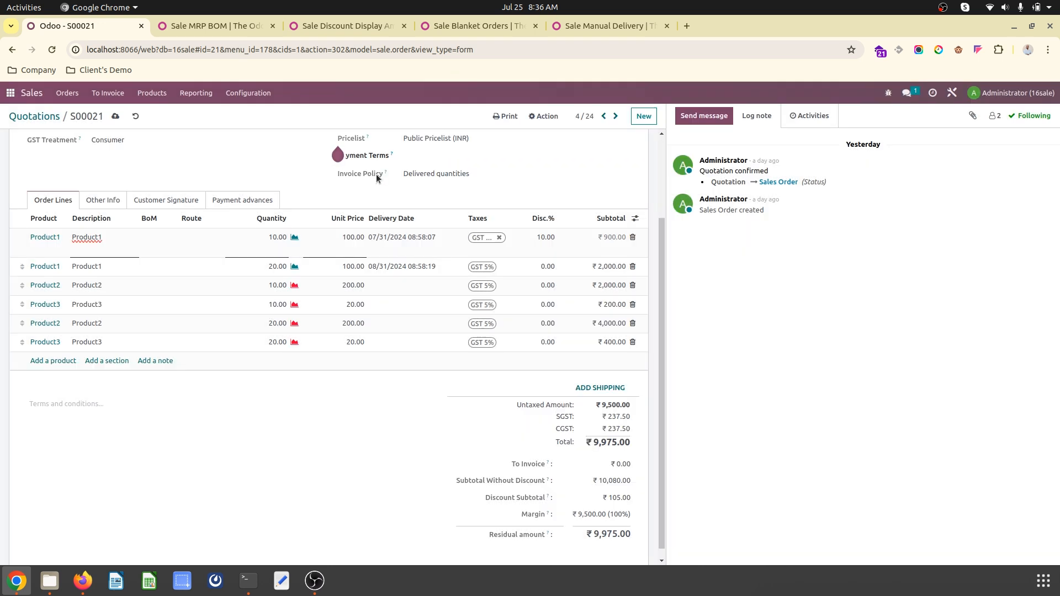
Check the Discount Subtotal in the totals of S00021 and save the order.
scroll(559, 459, "down", 1)
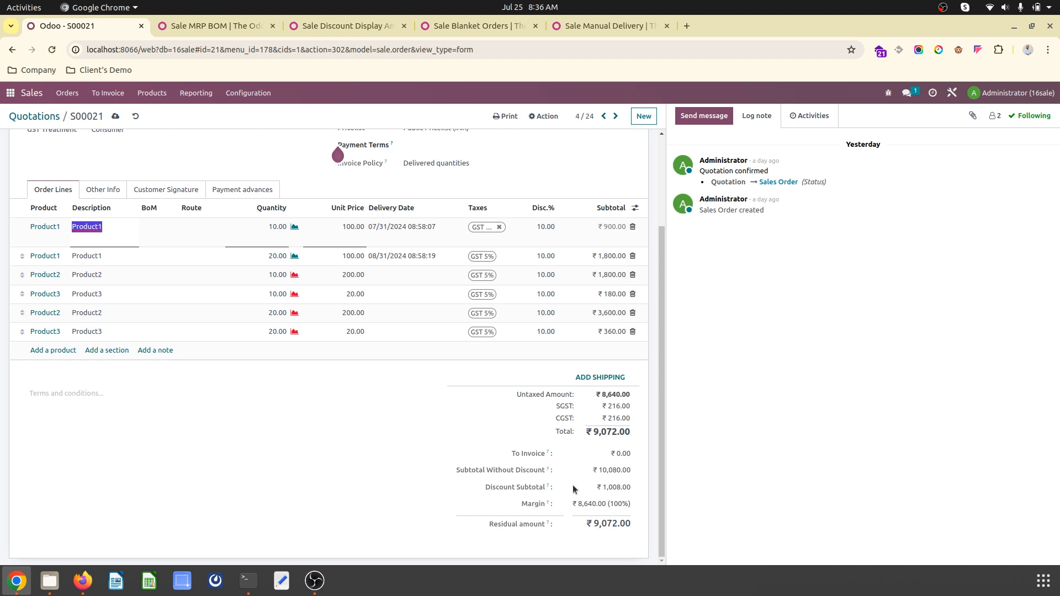
triple_click(613, 484)
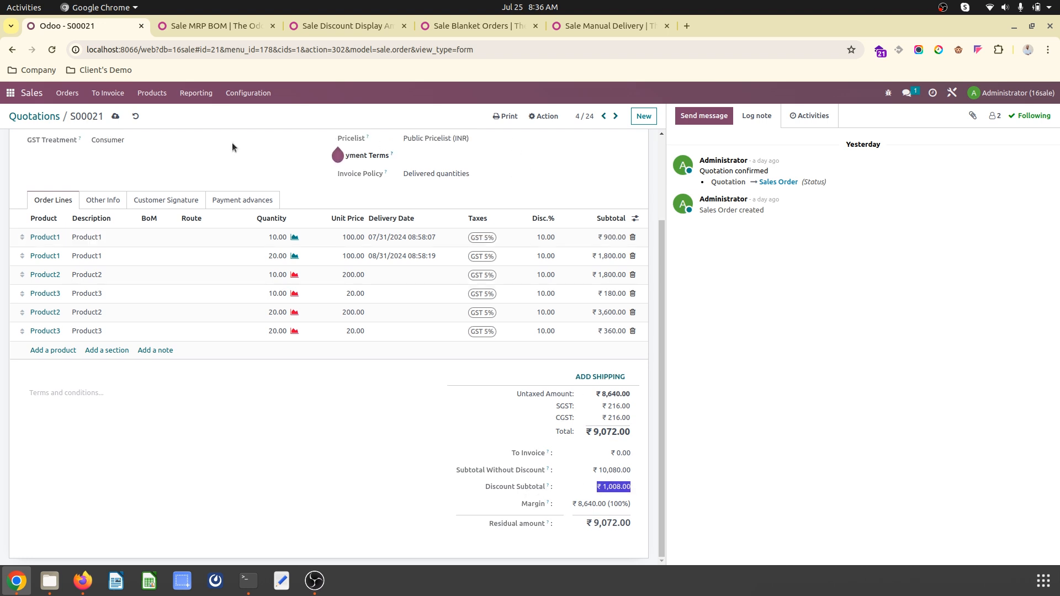
left_click(116, 113)
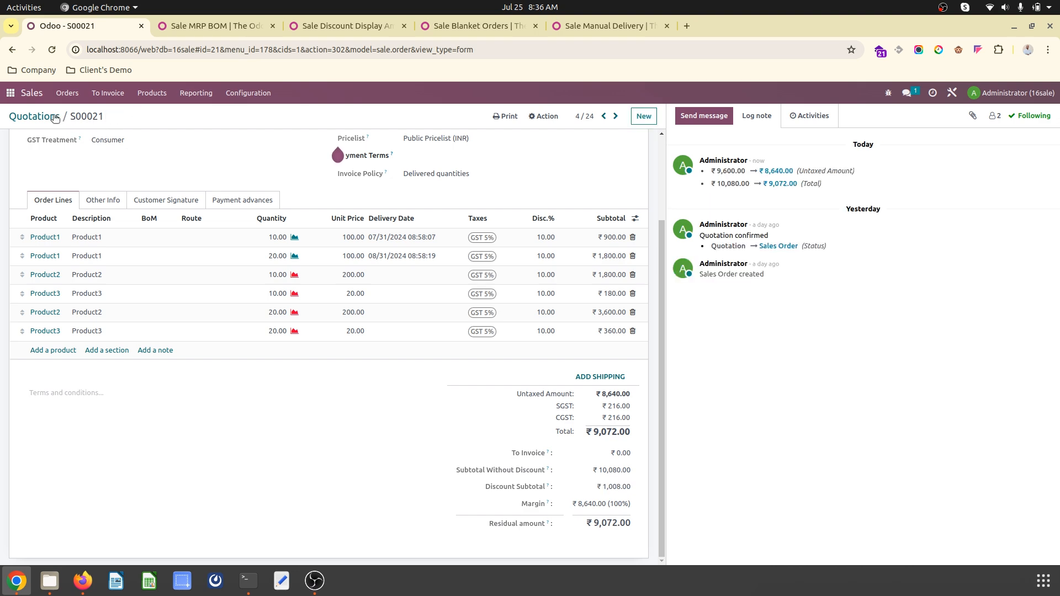
Start a new quotation in the Sales app for Customer3.
left_click(10, 93)
left_click(411, 202)
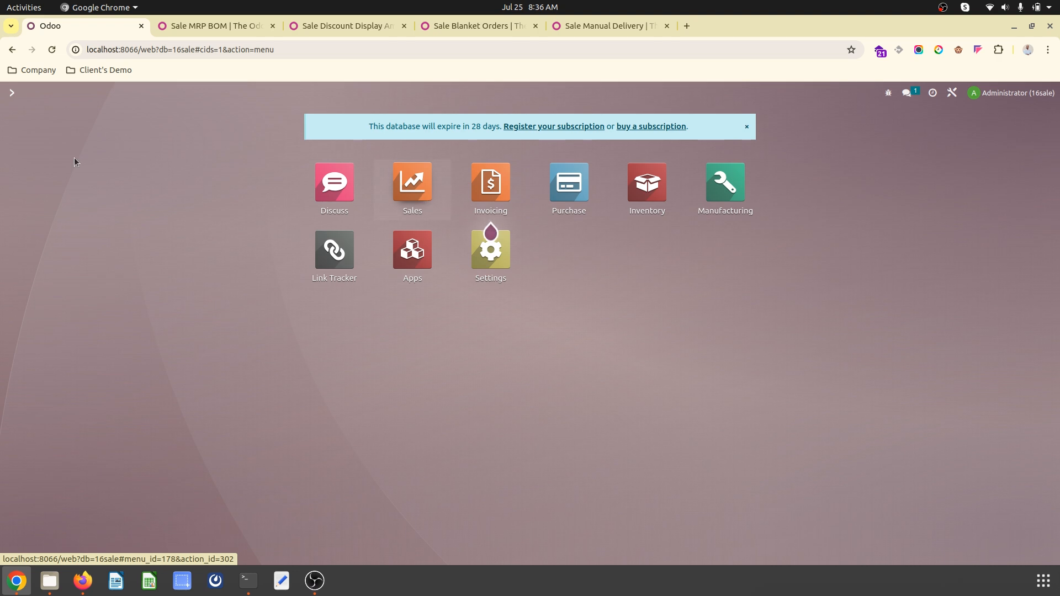
left_click(21, 134)
left_click(186, 233)
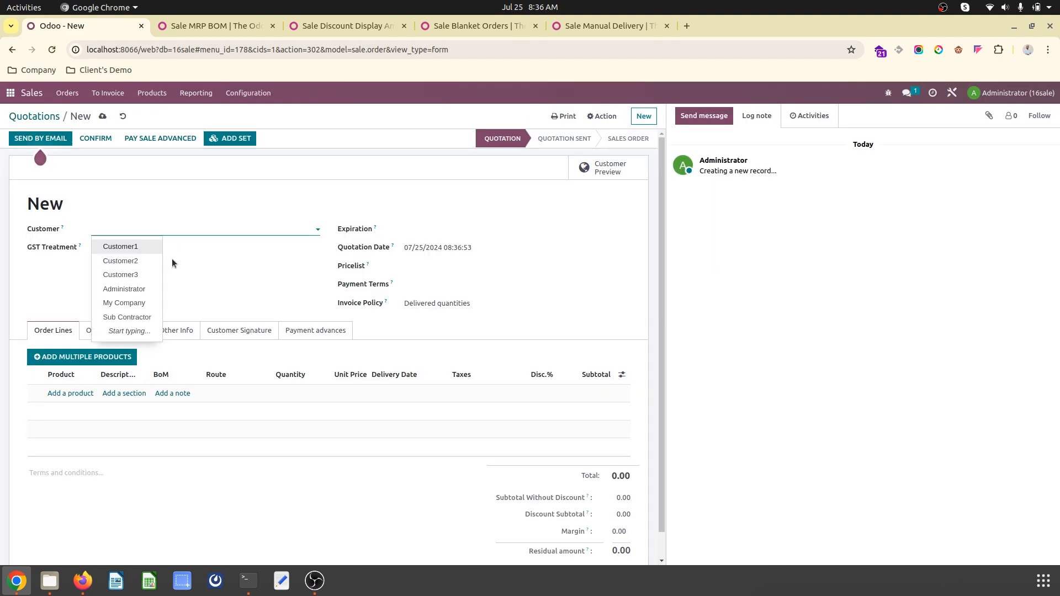
left_click(147, 276)
Add Product1 and Product2 as order lines on the quotation for Customer3.
left_click(77, 393)
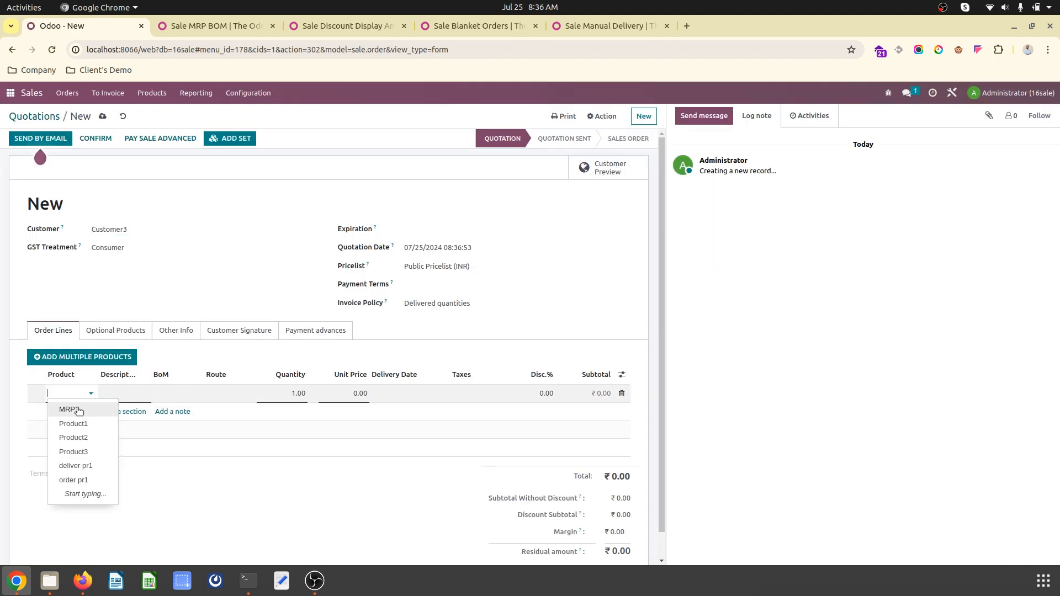
left_click(78, 428)
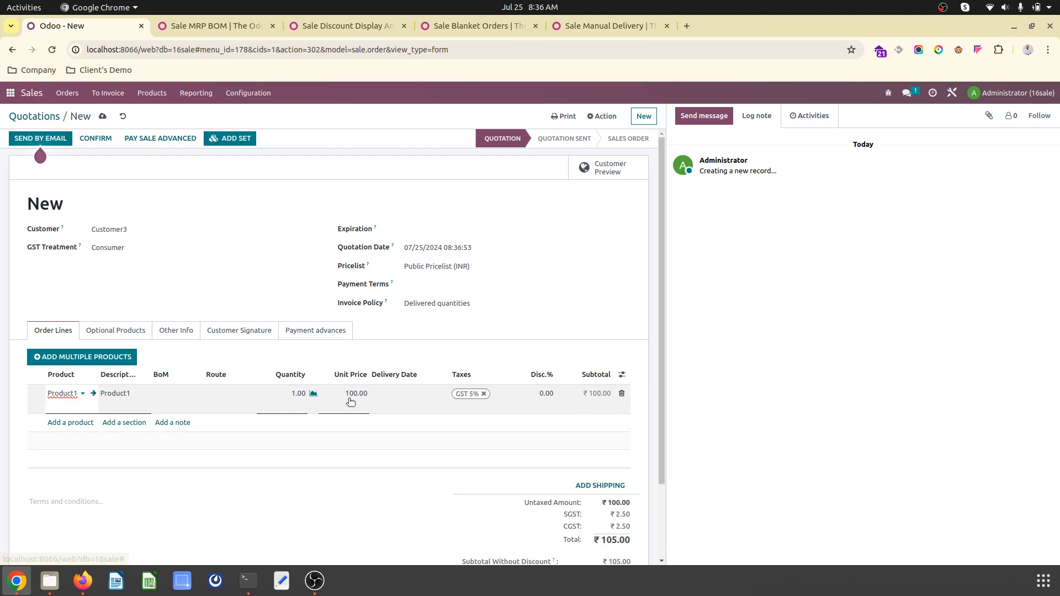
double_click(65, 422)
left_click(67, 415)
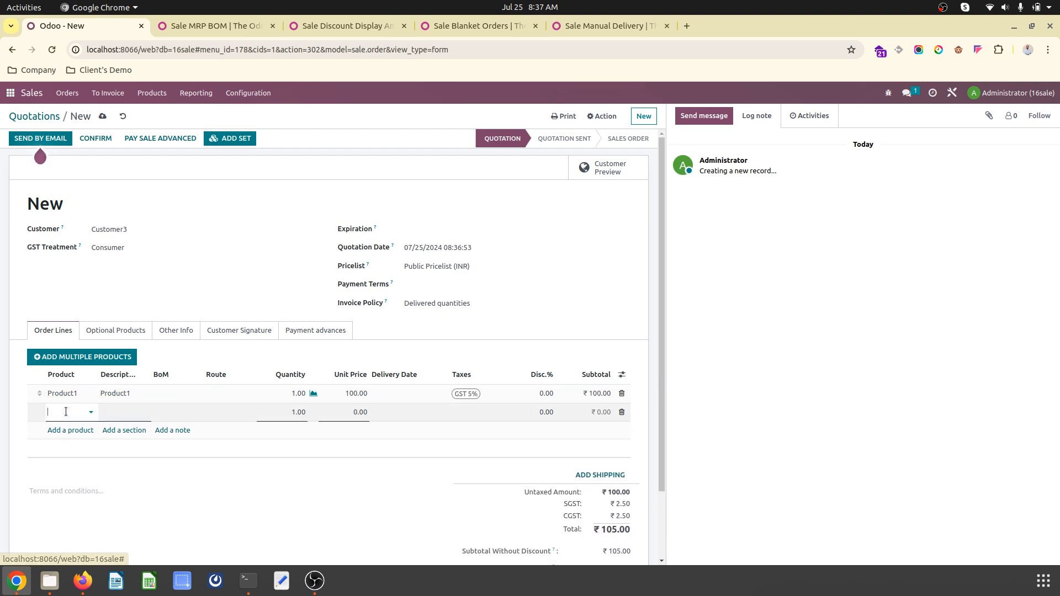
left_click(72, 455)
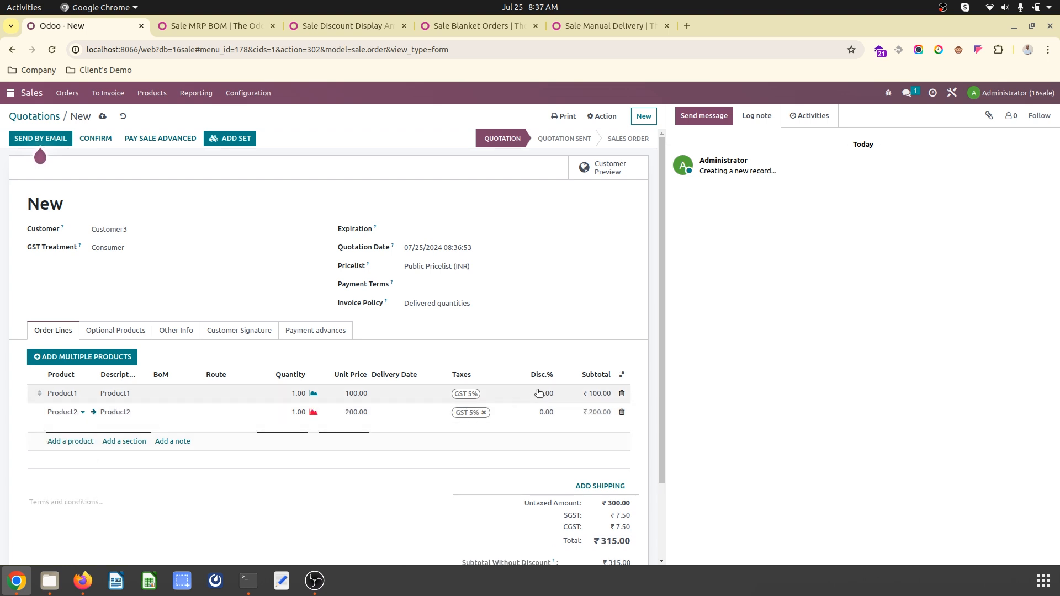
Set discounts of 5% on the Product1 line and 2% on the Product2 line, and save the quotation.
left_click(539, 393)
type("5")
left_click(540, 348)
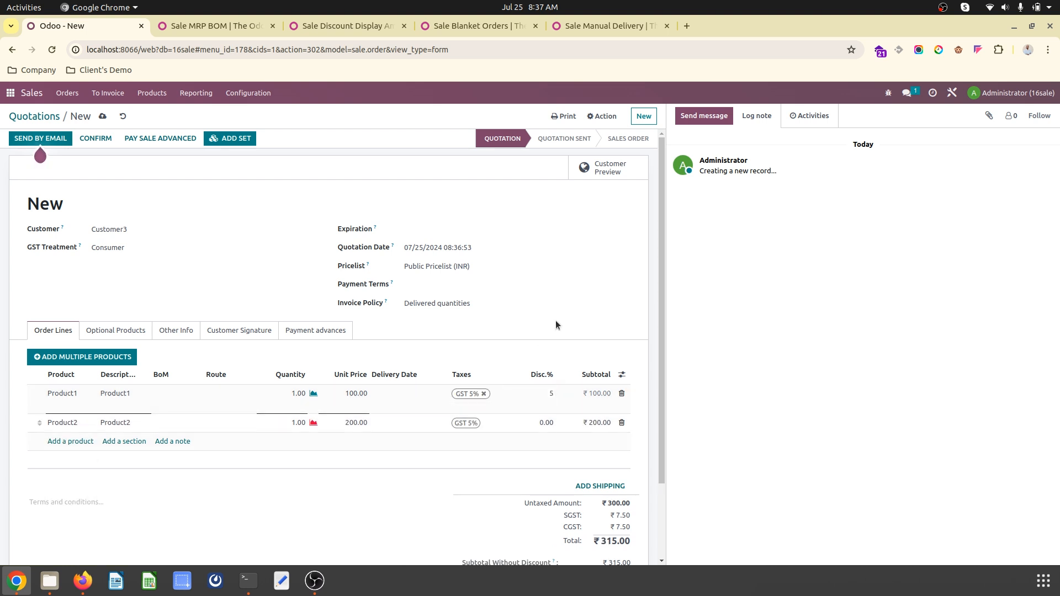
left_click(540, 414)
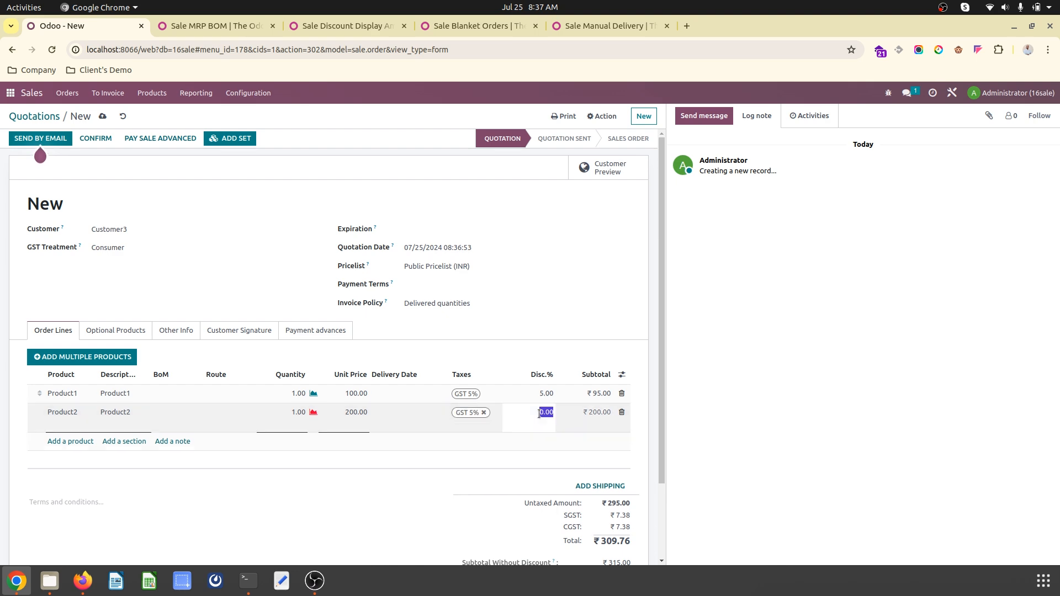
left_click(585, 338)
scroll(579, 371, "down", 2)
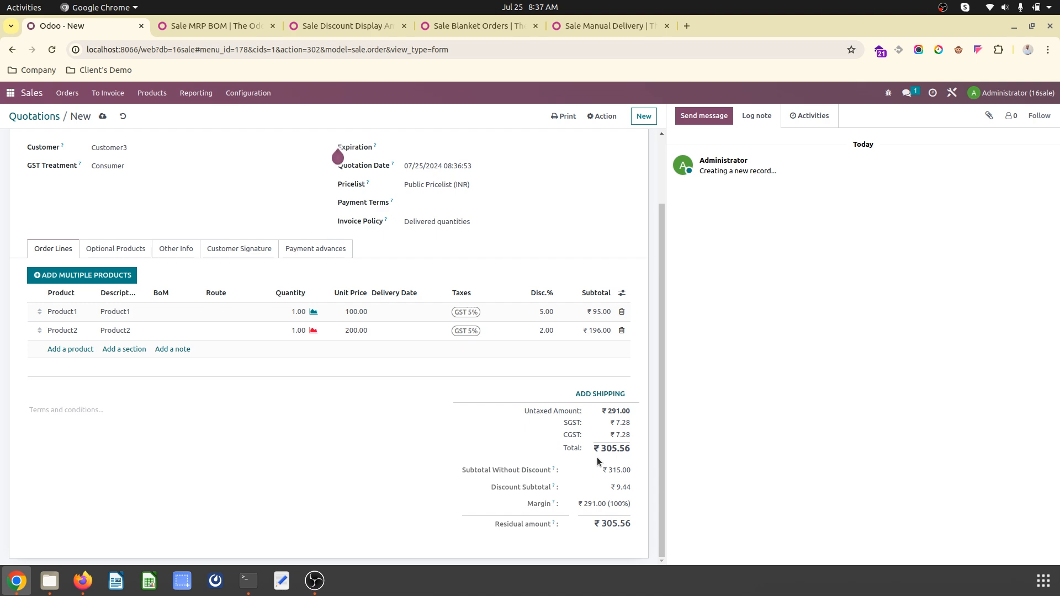
left_click(102, 117)
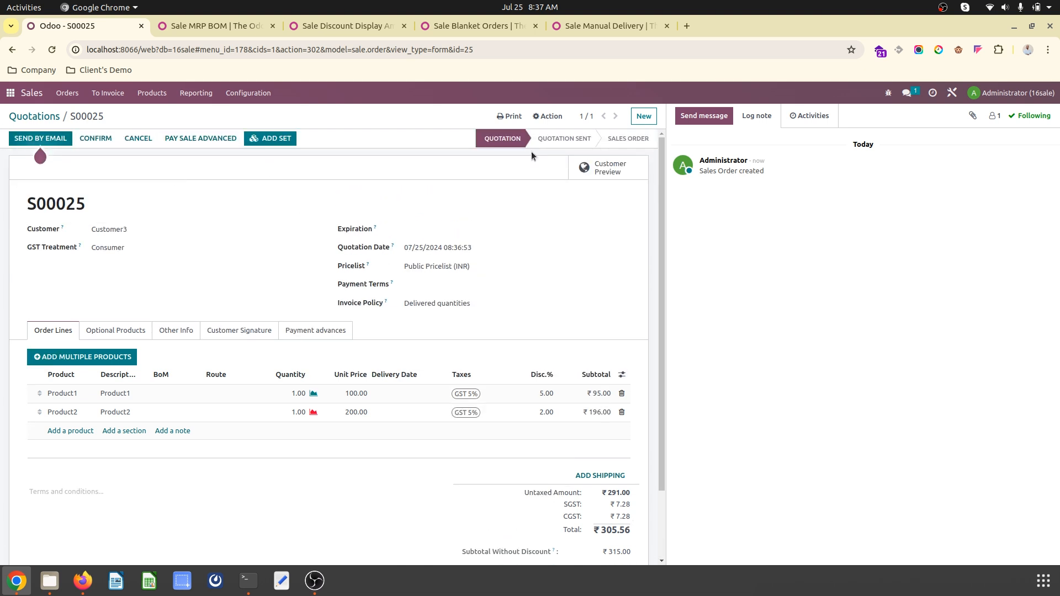
Print the quotation as a PDF into the Downloads folder and open the file to check its total discount.
left_click(509, 116)
left_click(518, 133)
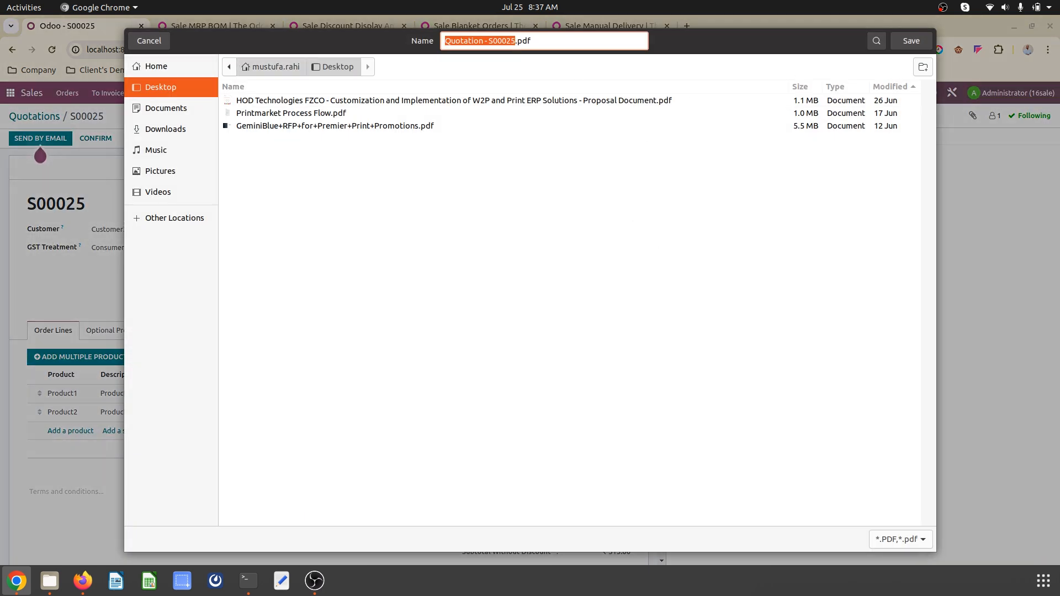
left_click(166, 66)
double_click(256, 100)
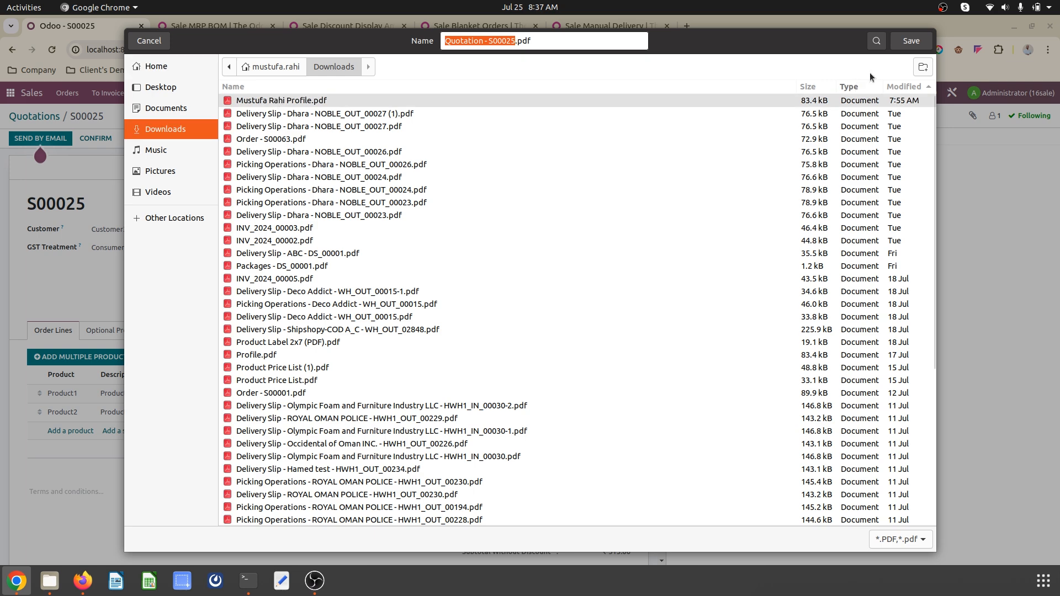
left_click(911, 41)
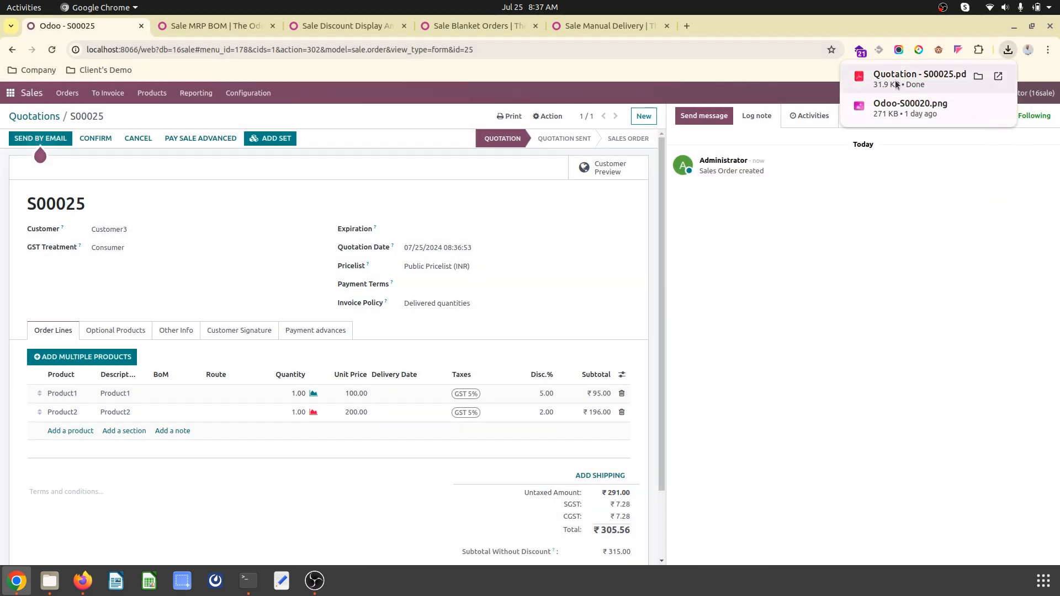
left_click(896, 83)
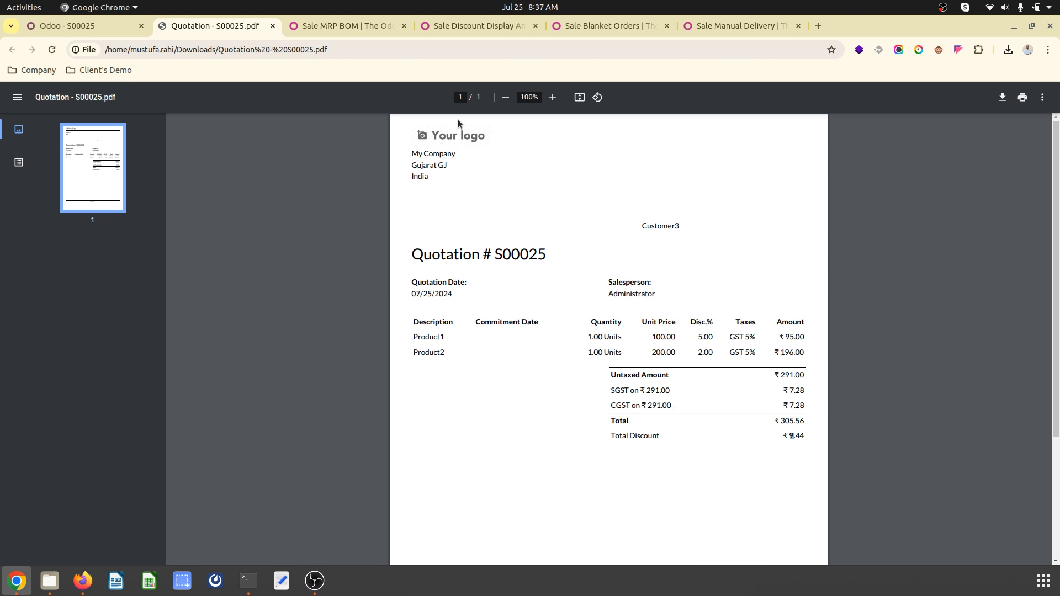
Look over the OCA page for the Sale Blanket Orders module.
left_click(478, 28)
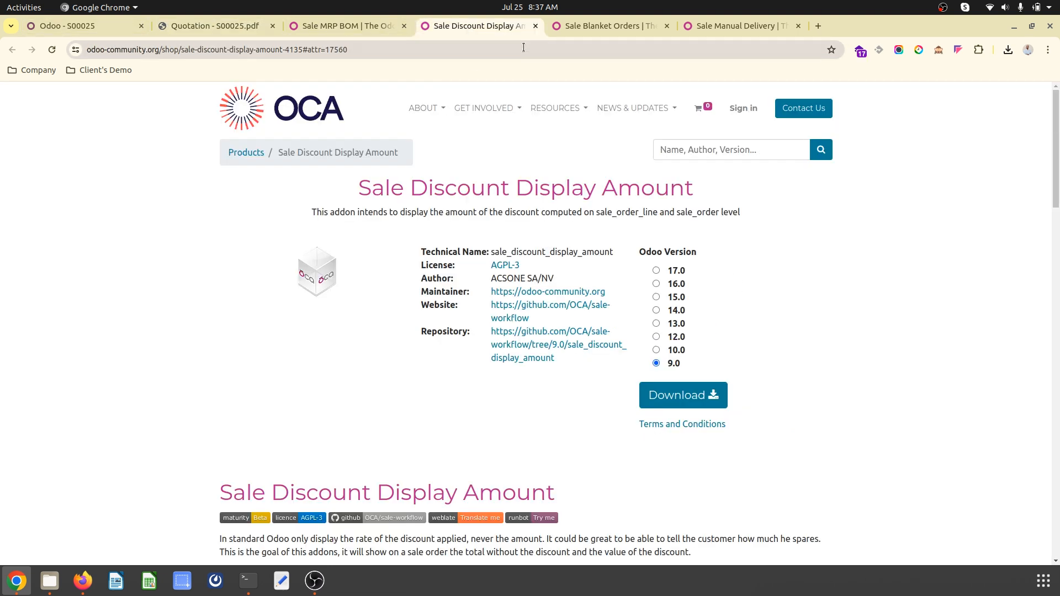
left_click(576, 32)
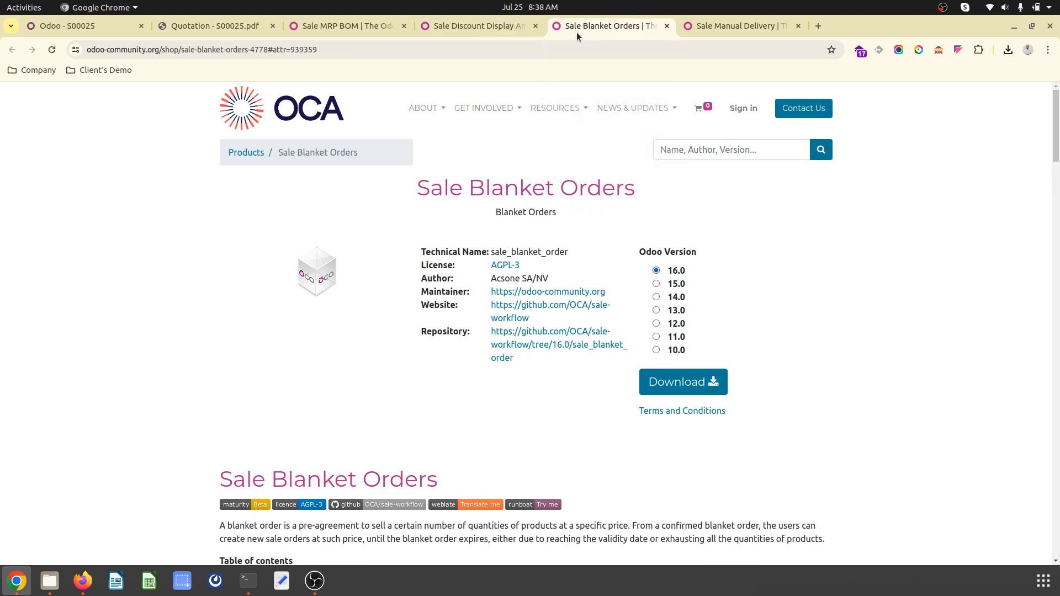
triple_click(472, 180)
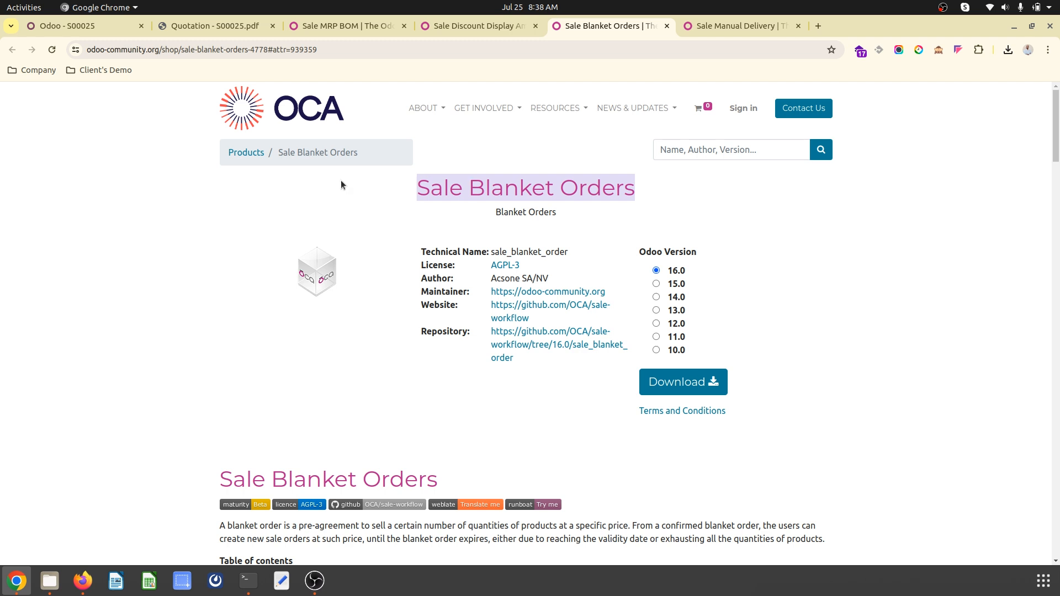
Switch back to Odoo and open Customer1's blanket order.
left_click(87, 25)
left_click(67, 93)
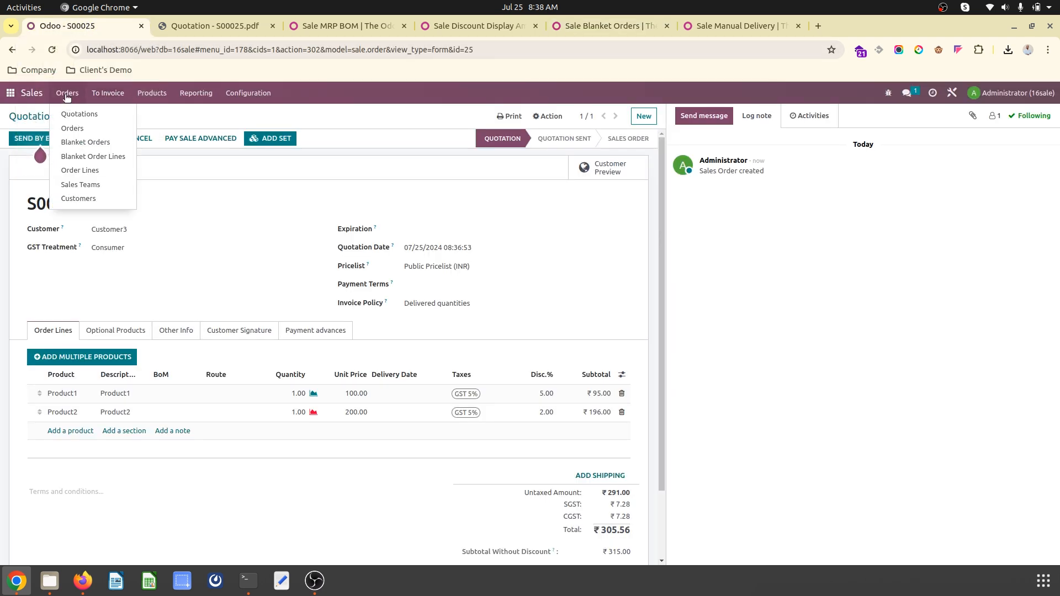
left_click(84, 144)
left_click(127, 184)
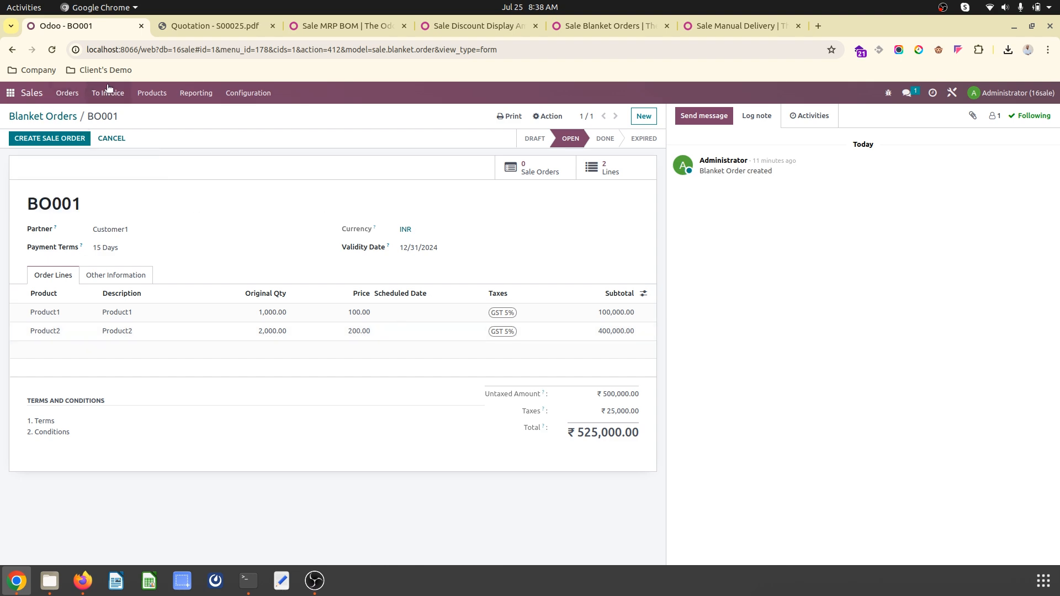
Create a sale order from the blanket order for 100 units of Product1 and 500 of Product2, and open it.
left_click(76, 94)
left_click(134, 141)
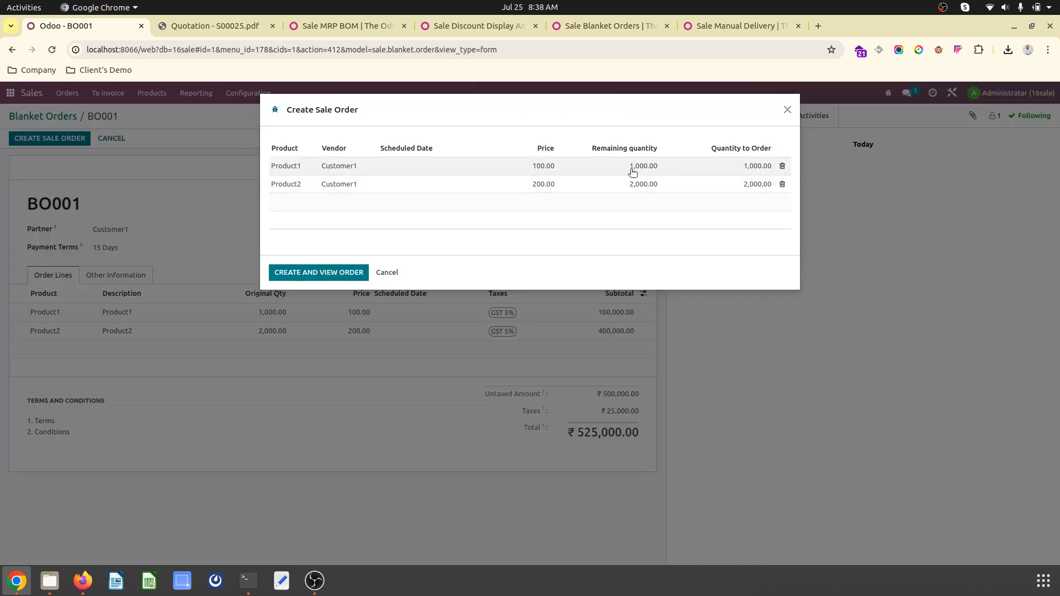
left_click(608, 169)
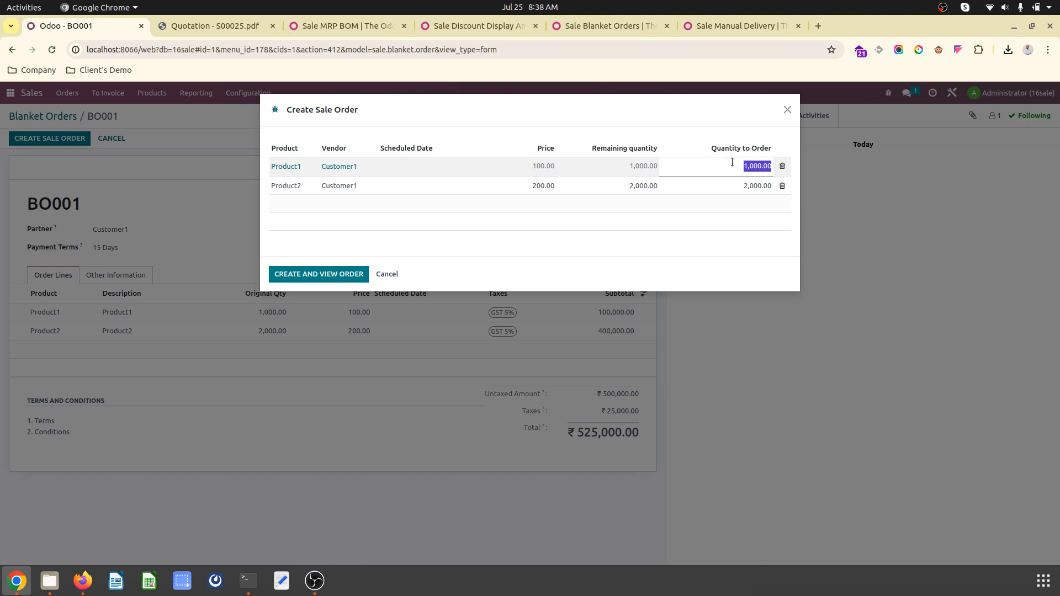
type("100")
key("Tab")
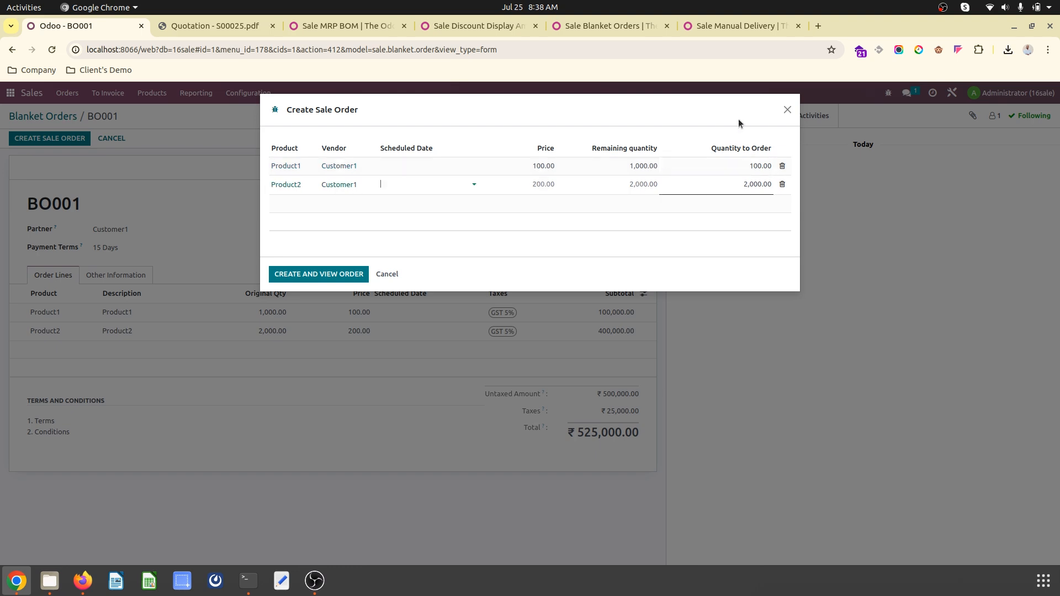
left_click(750, 183)
double_click(751, 183)
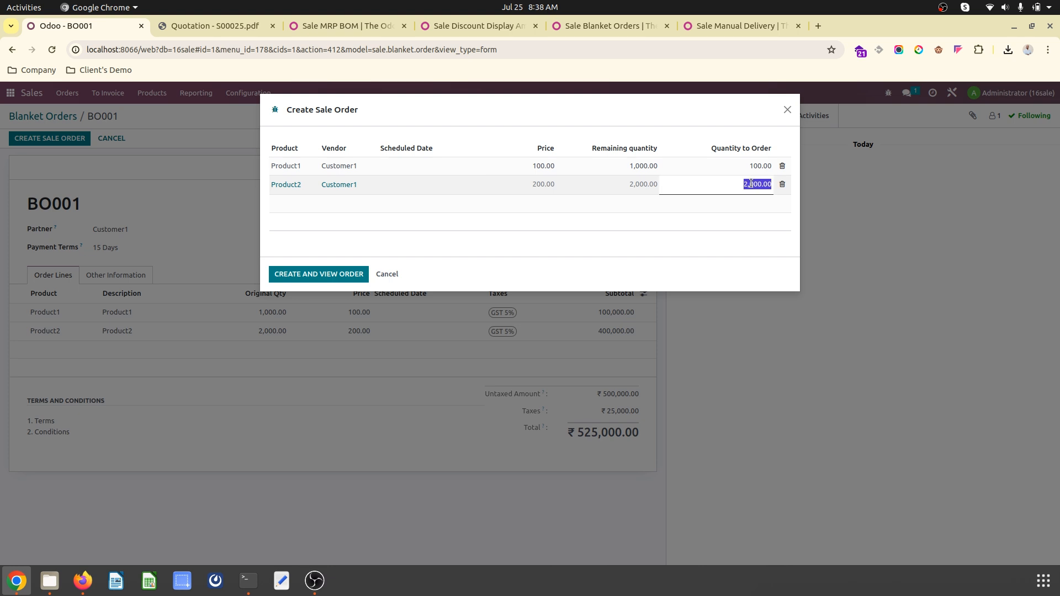
type("500")
left_click(359, 274)
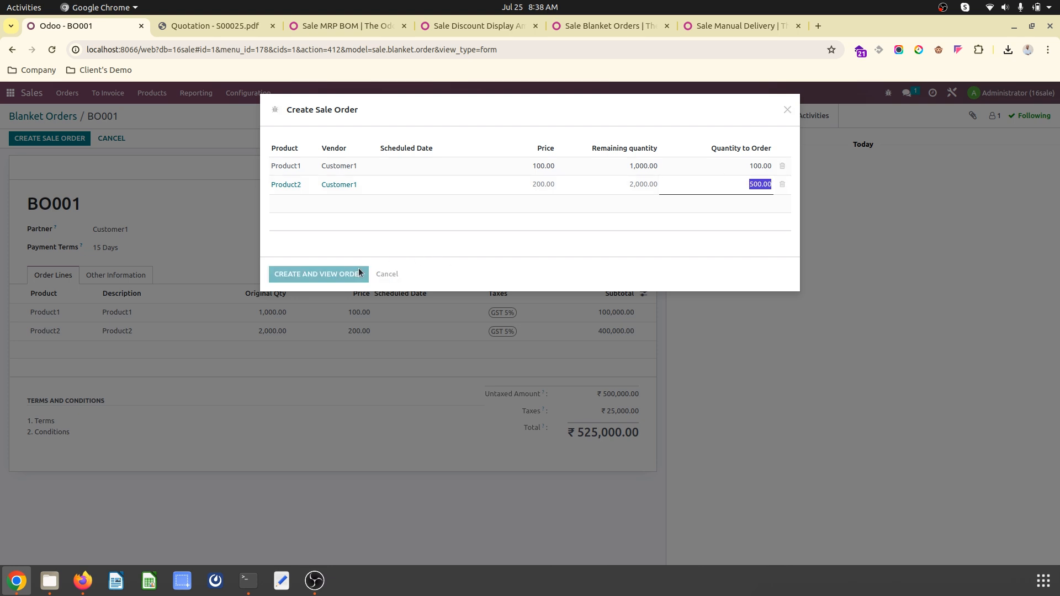
left_click(339, 189)
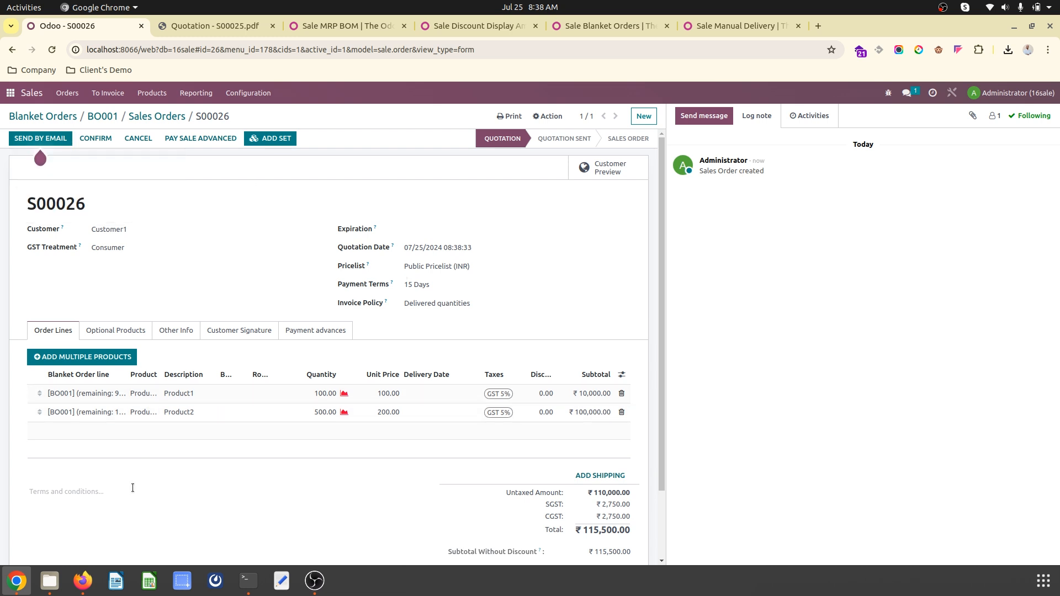
Reopen the new sale order through its blanket order's linked sale orders and confirm it.
left_click(156, 117)
left_click(115, 115)
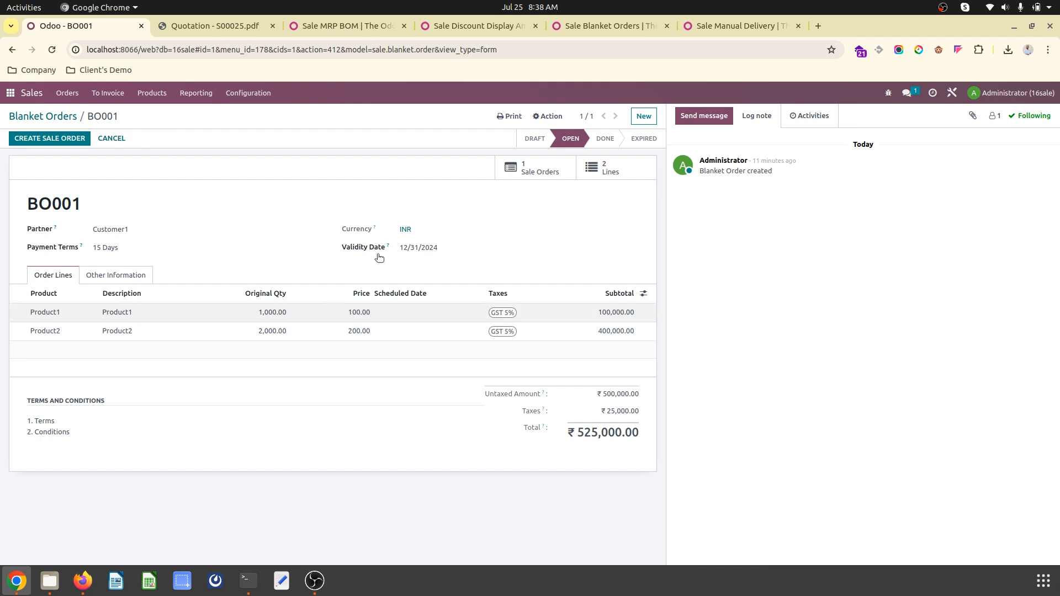
left_click(540, 169)
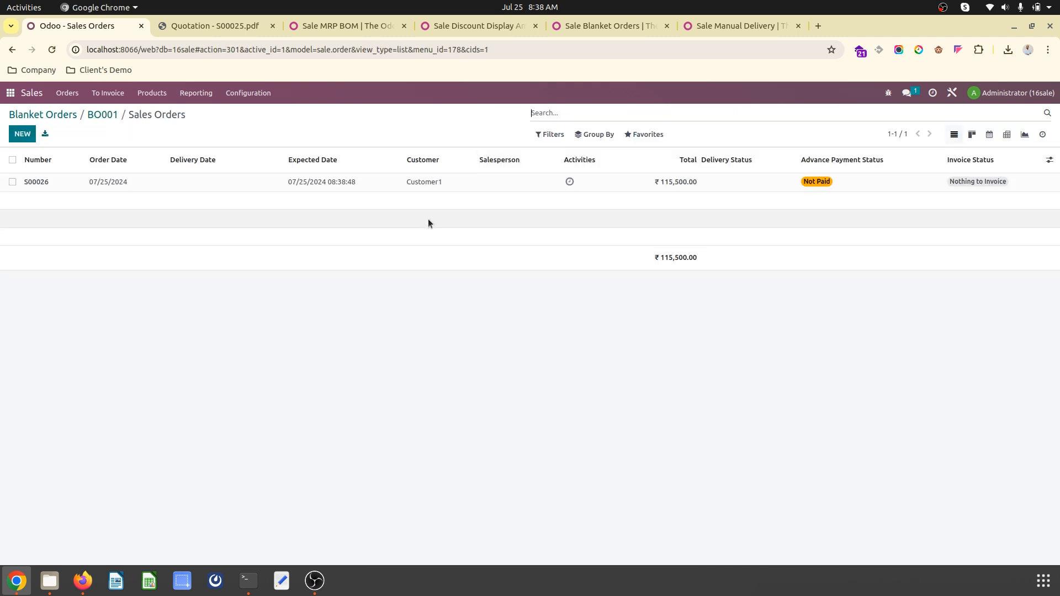
left_click(374, 183)
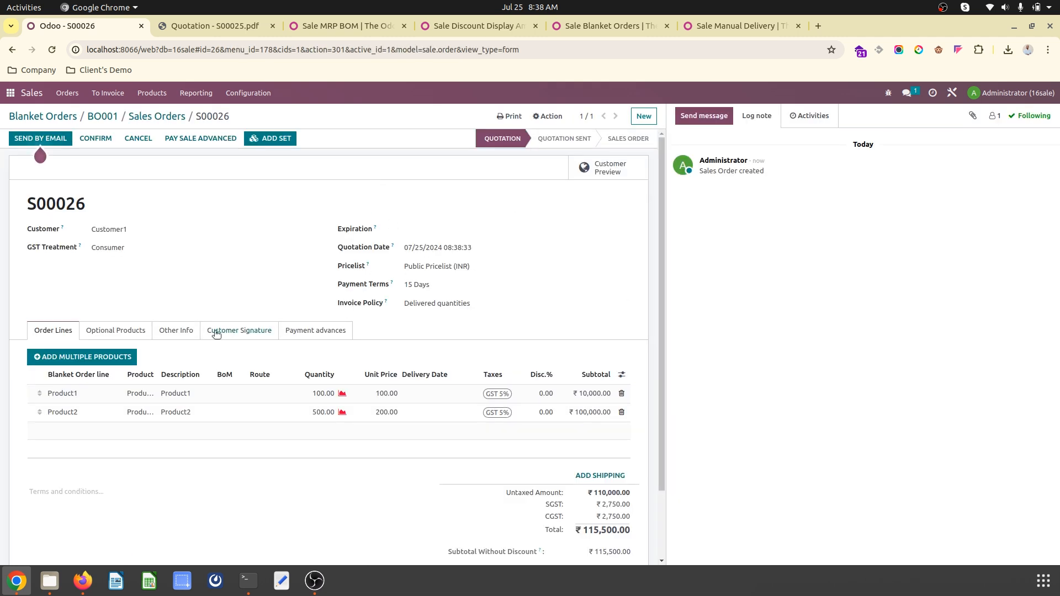
left_click(100, 138)
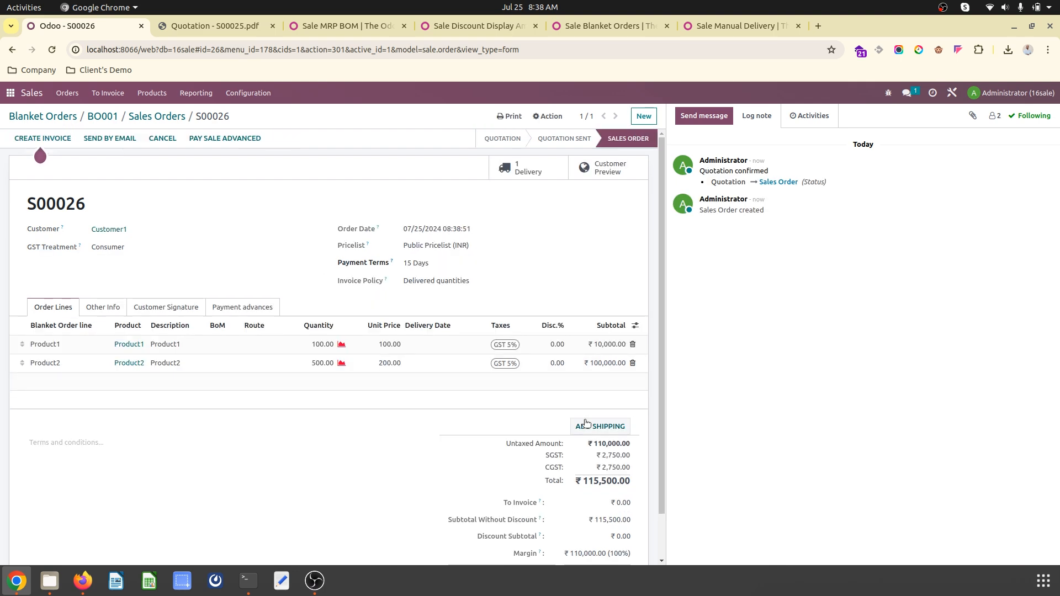
scroll(326, 269, "down", 2)
scroll(325, 268, "up", 2)
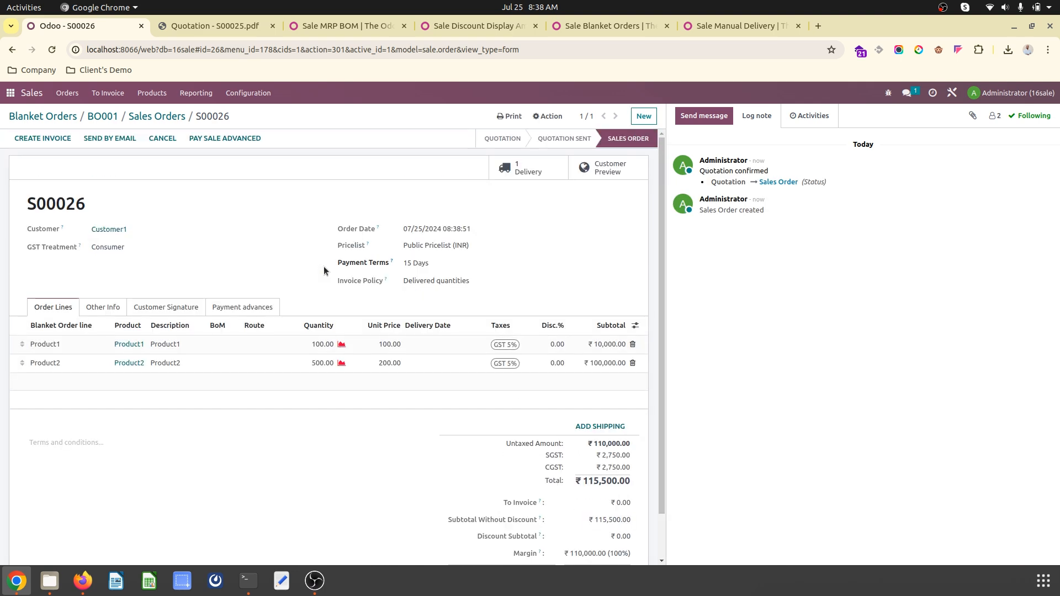
Return to Customer1's blanket order and check the remaining quantities offered for creating another sale order.
left_click(103, 116)
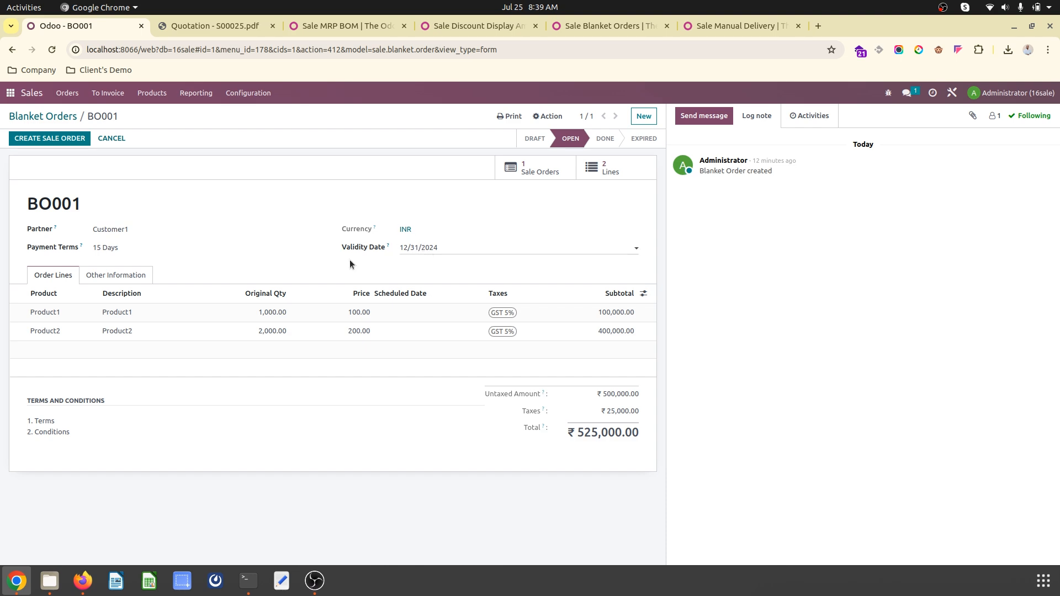
left_click(57, 120)
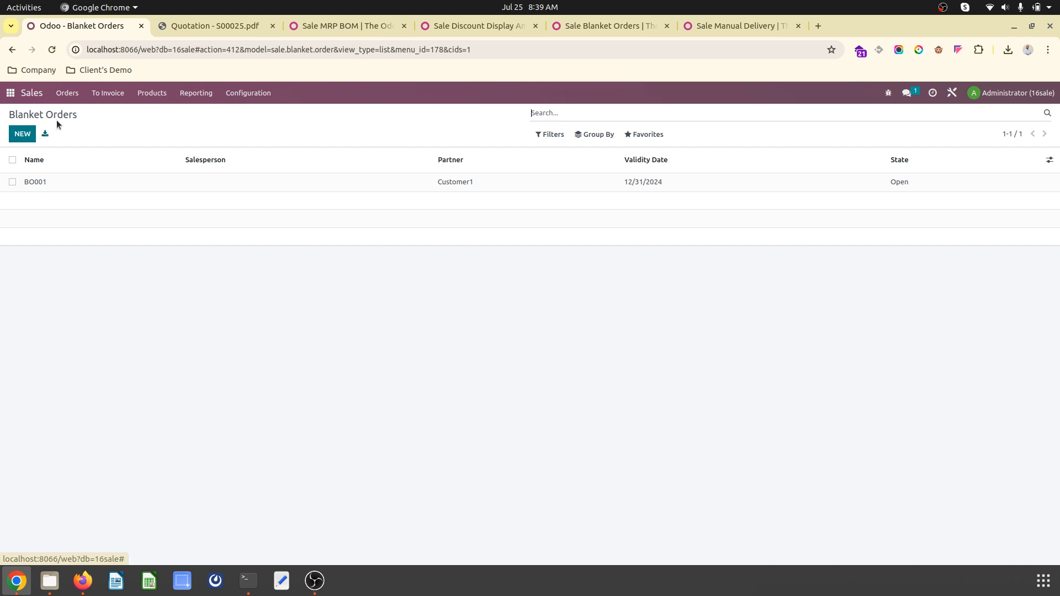
left_click(108, 92)
left_click(109, 142)
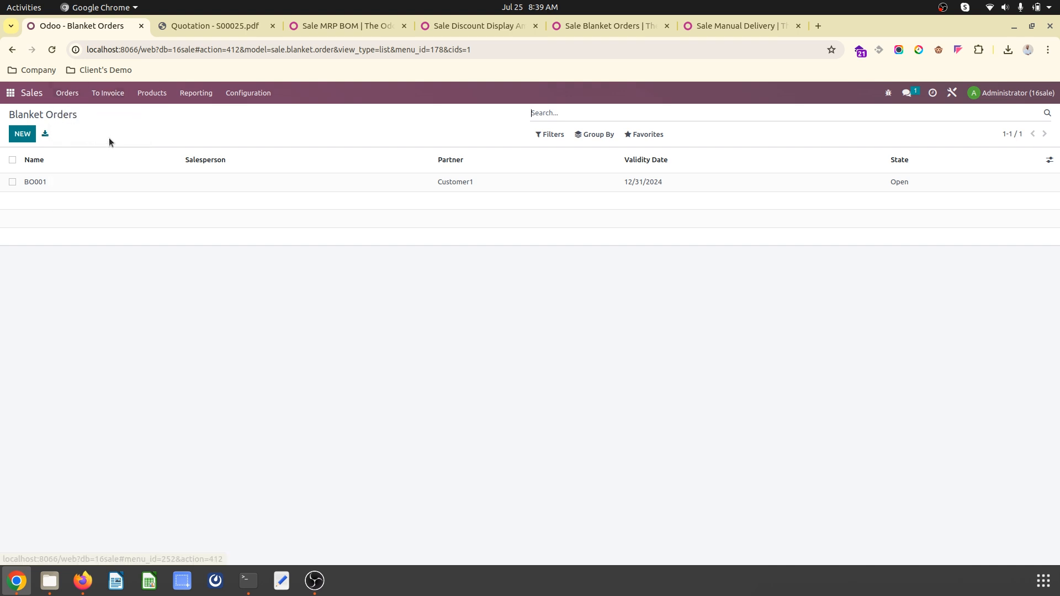
left_click(166, 181)
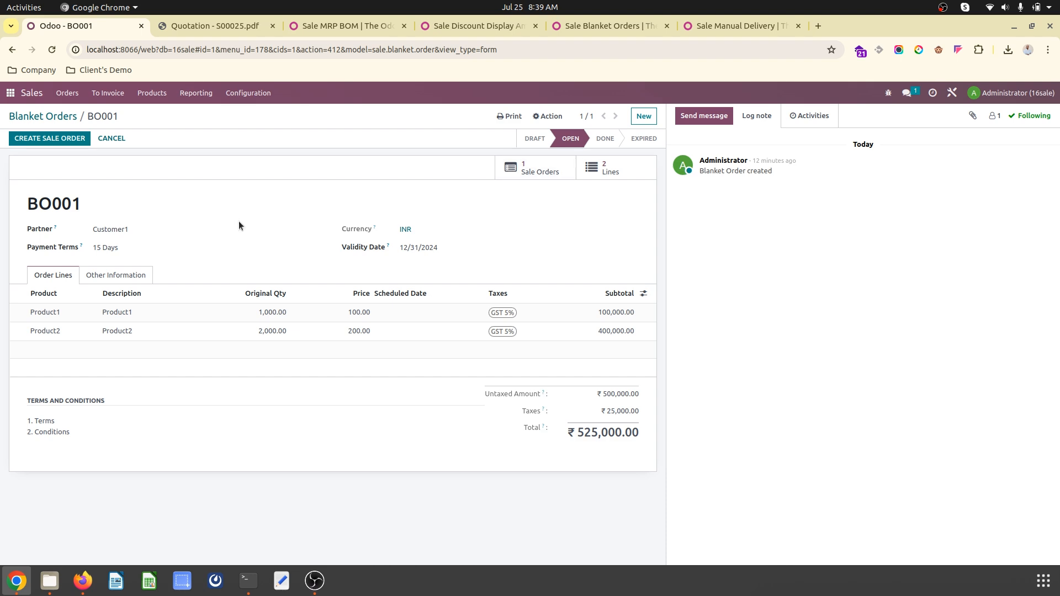
left_click(24, 138)
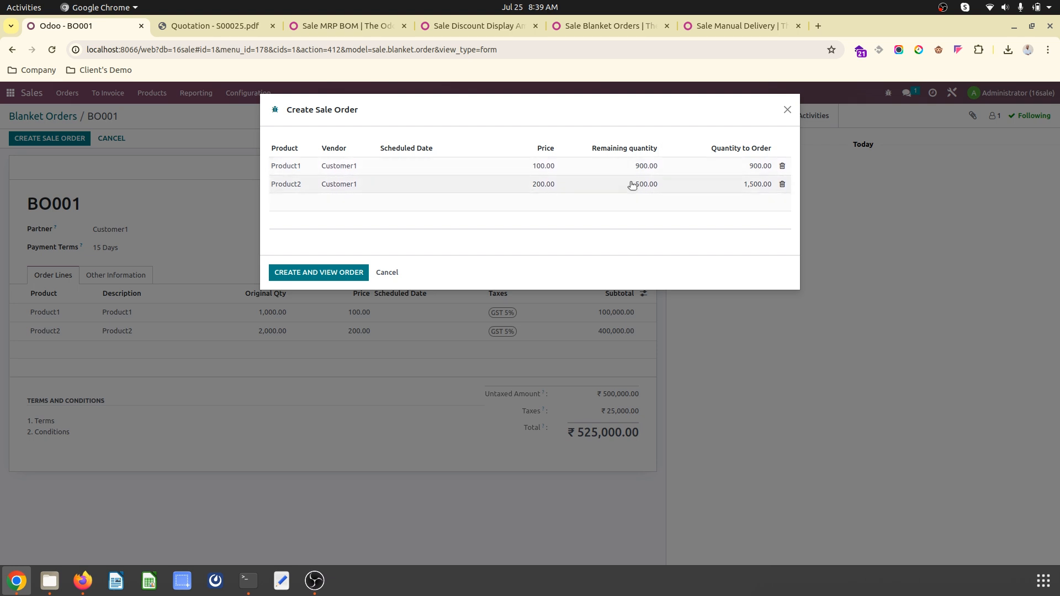
Create another sale order from the blanket order for 400 units of Product1 and 1000 of Product2, and open it.
left_click(752, 167)
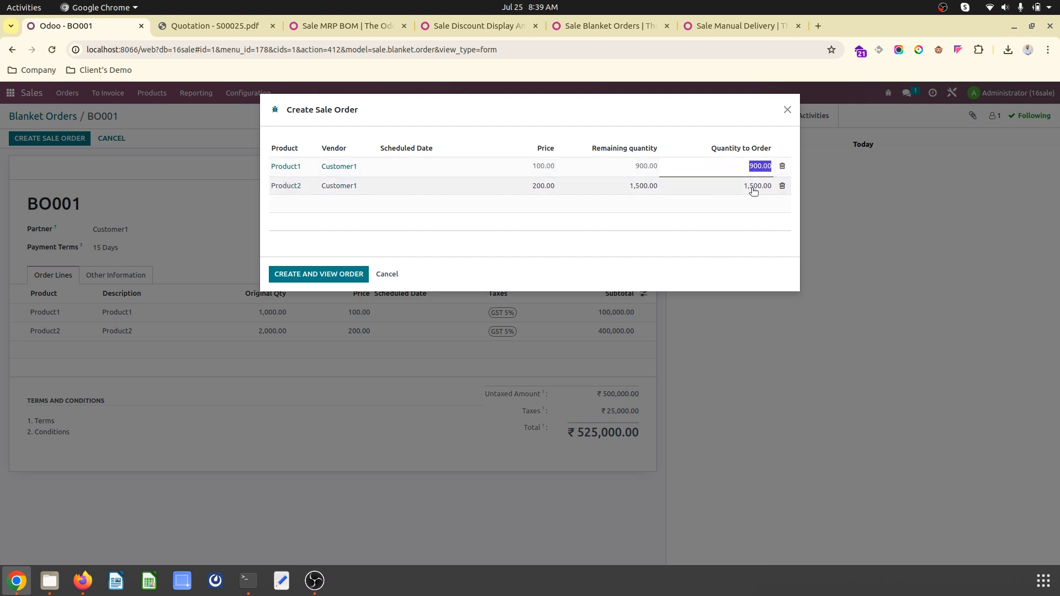
type("400")
left_click(751, 188)
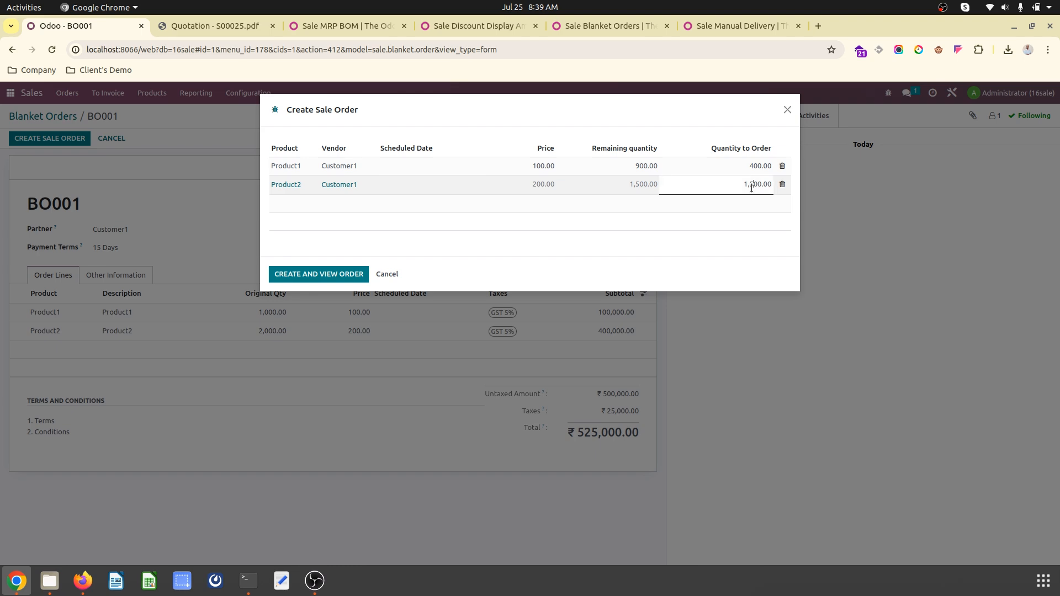
type("1000")
left_click(312, 275)
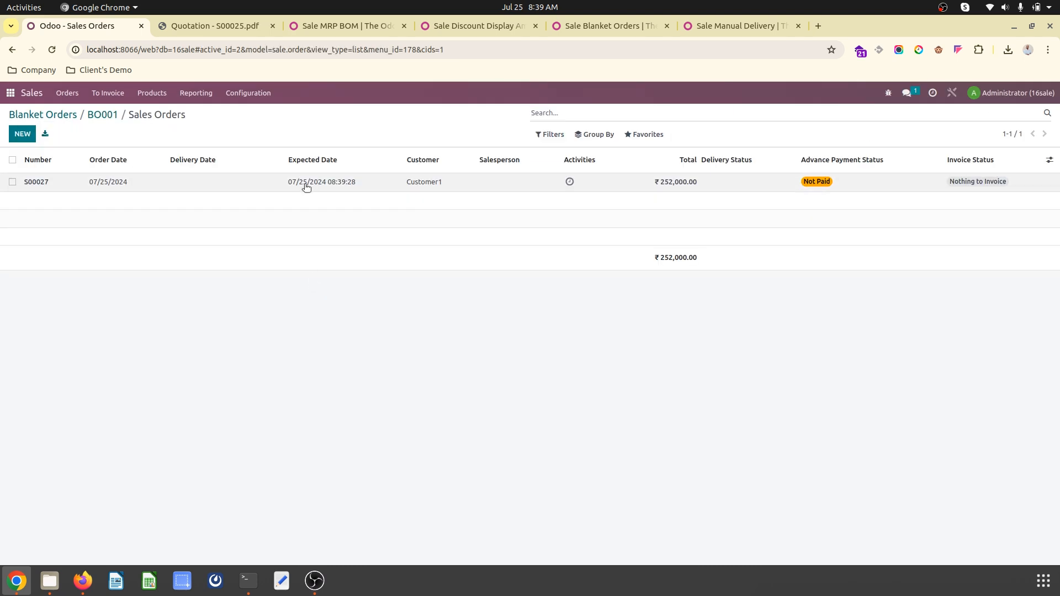
left_click(304, 184)
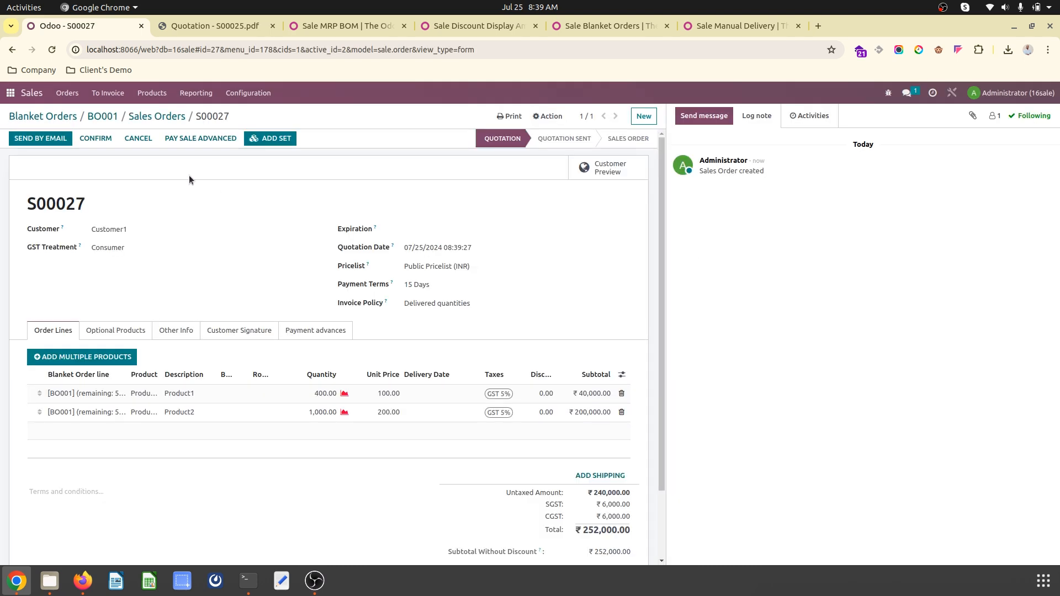
Reopen the 400/1,000-unit sale order through the blanket order's linked sale orders and confirm it.
left_click(180, 120)
left_click(108, 116)
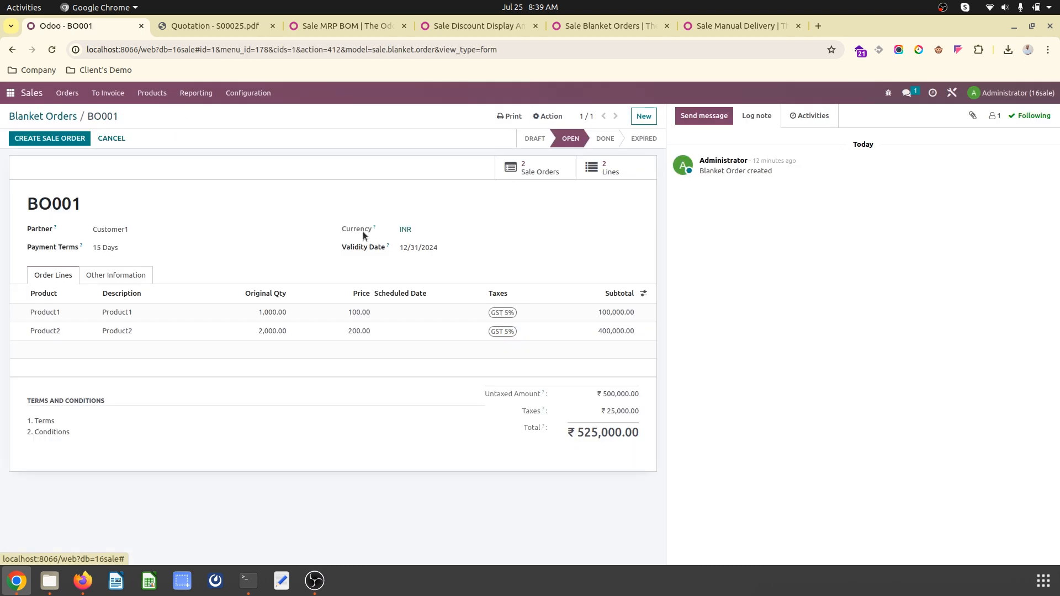
left_click(534, 176)
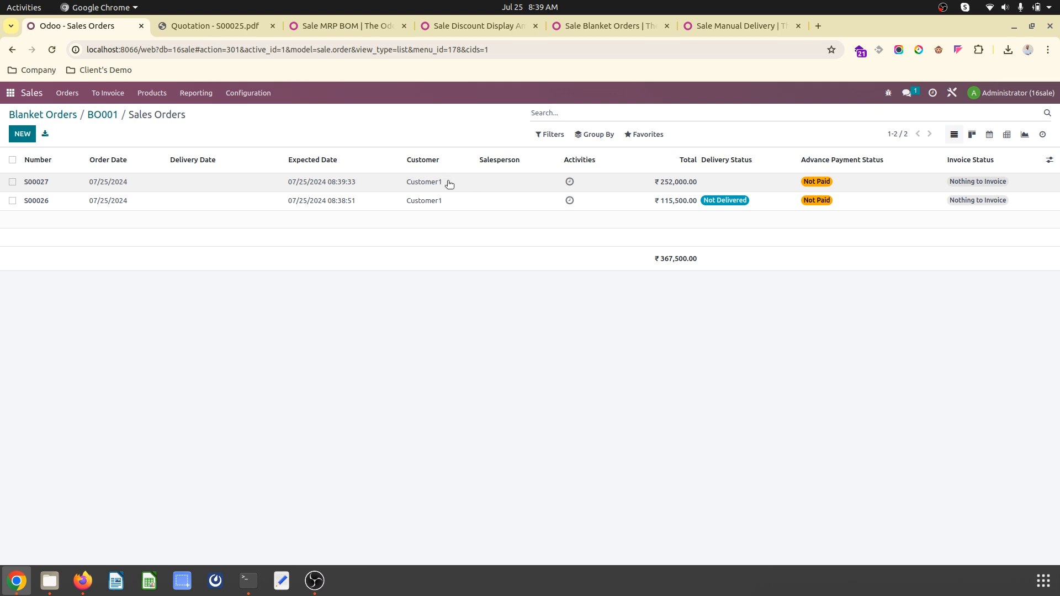
left_click(680, 188)
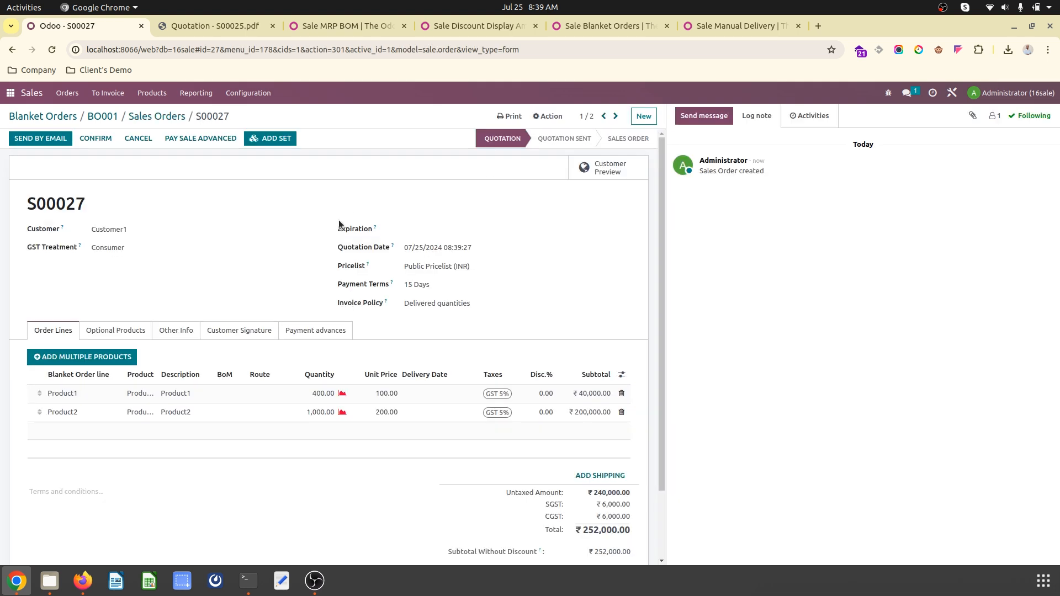
left_click(104, 140)
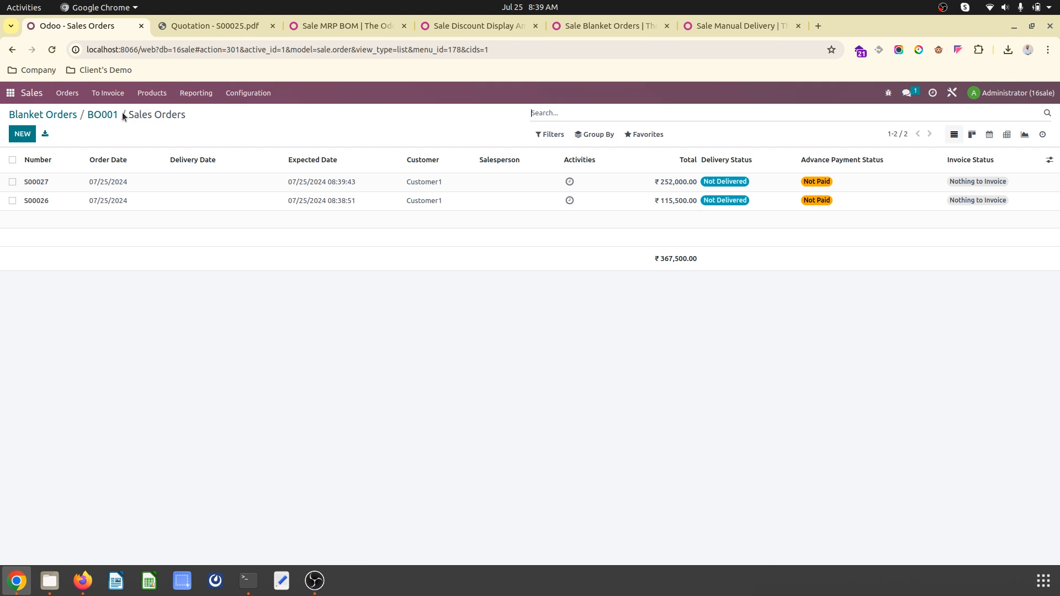
Return to the list of blanket orders and view the OCA web page of the Sale Manual Delivery module.
left_click(105, 115)
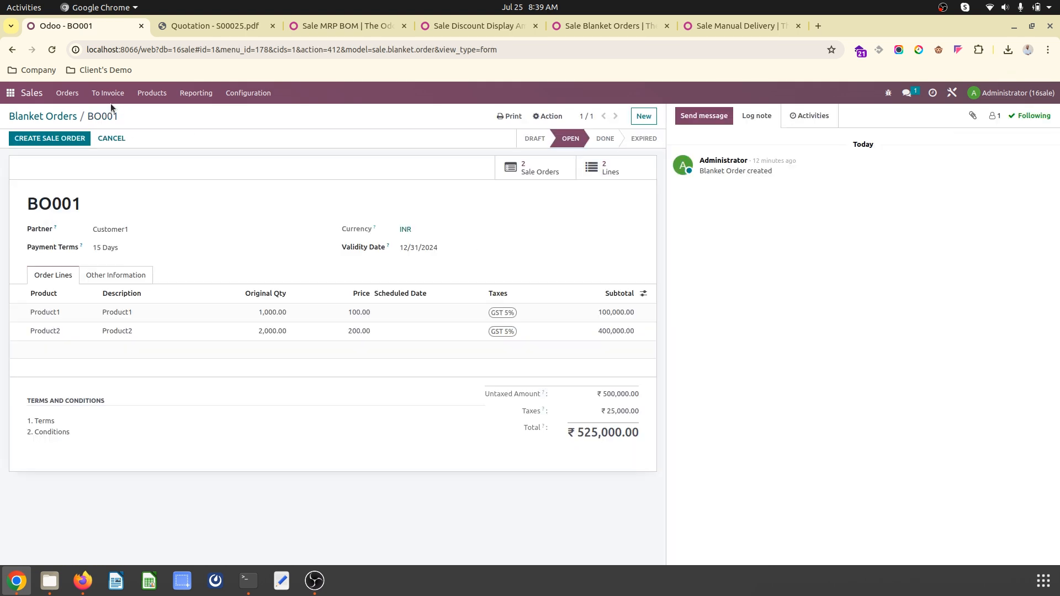
left_click(53, 116)
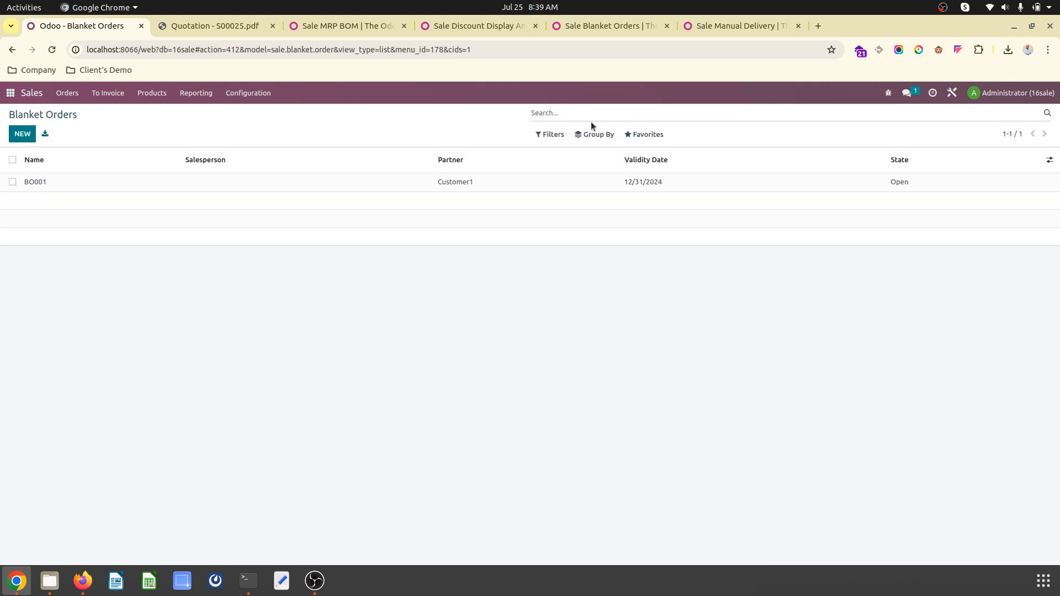
left_click(715, 26)
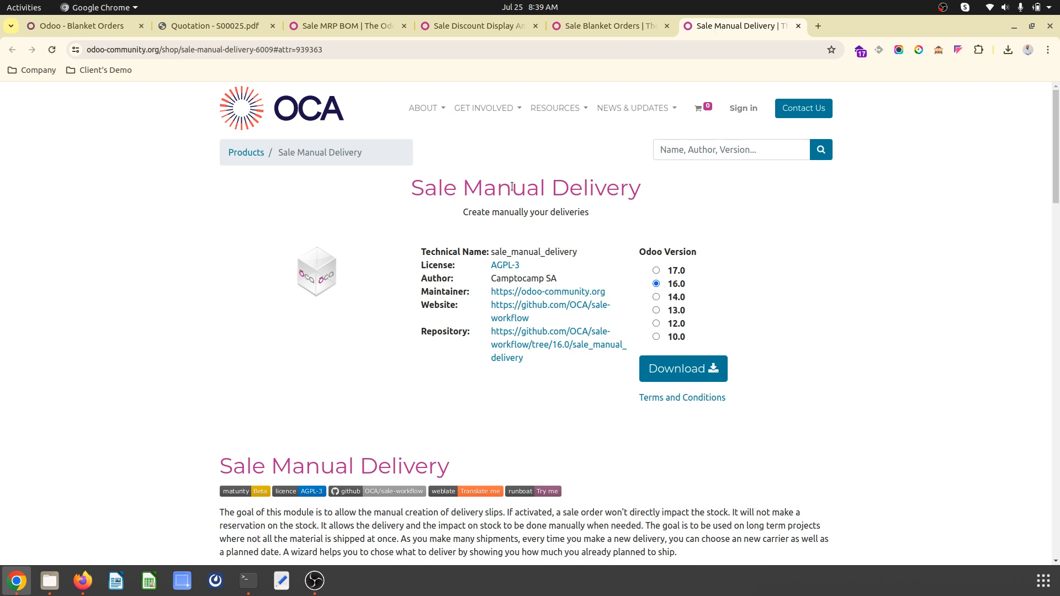
Switch back to Odoo, open the newest sales order from the sales orders list and check its payment advances.
left_click(103, 24)
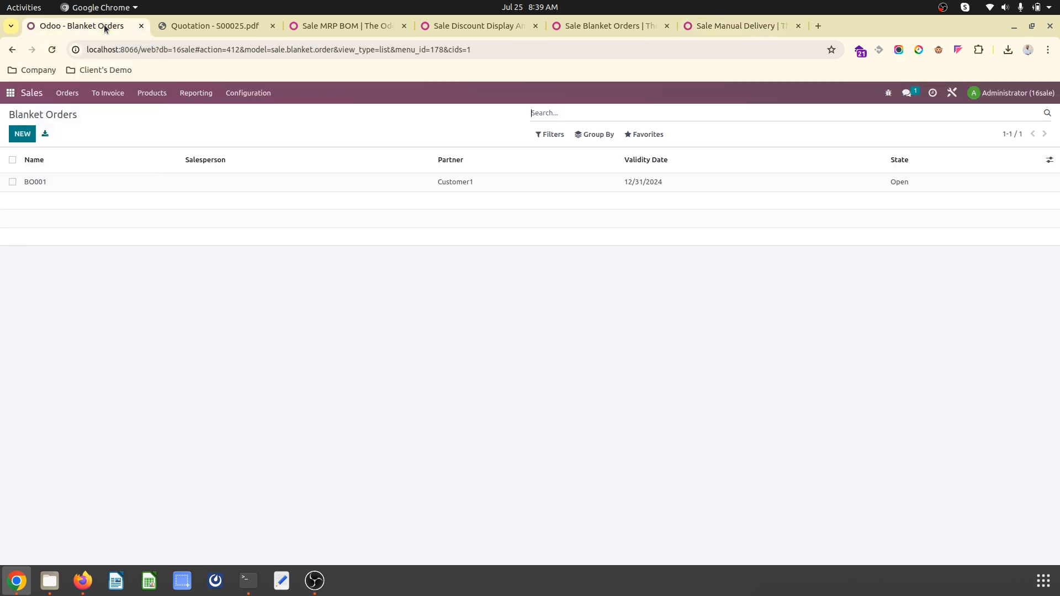
left_click(67, 93)
left_click(72, 127)
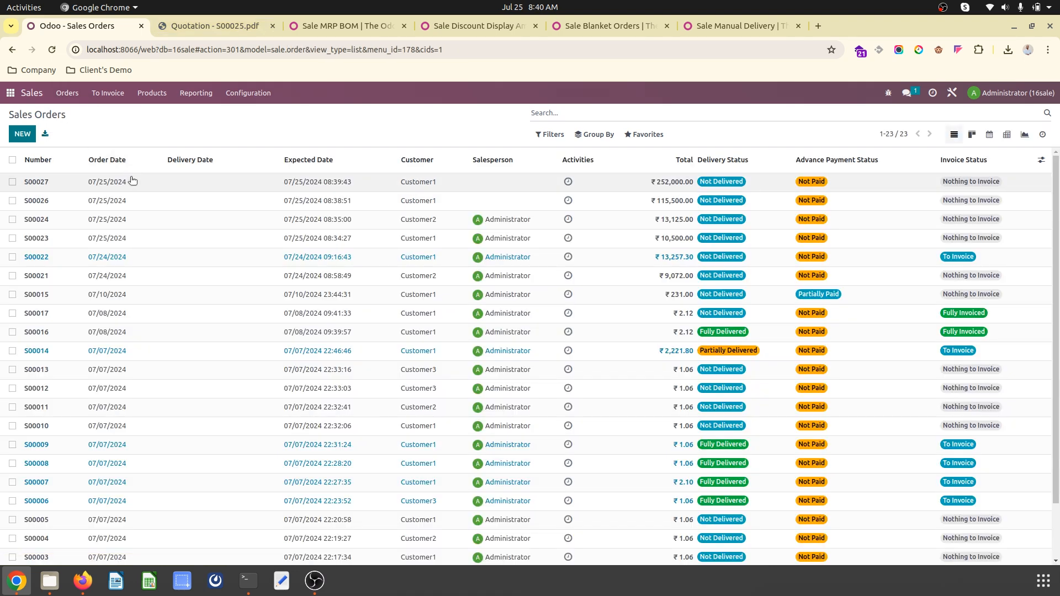
left_click(132, 182)
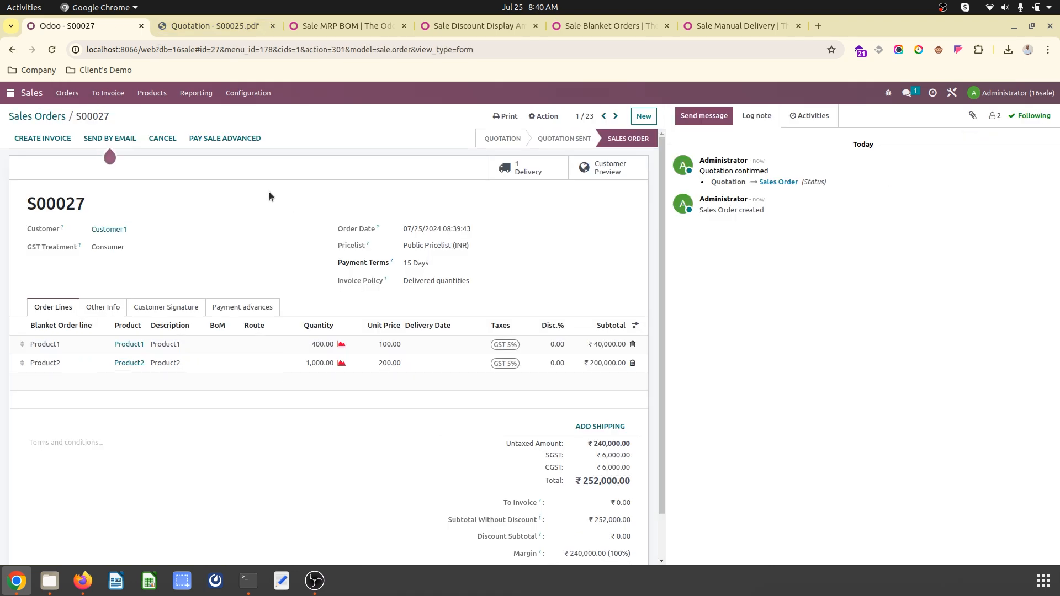
left_click(223, 307)
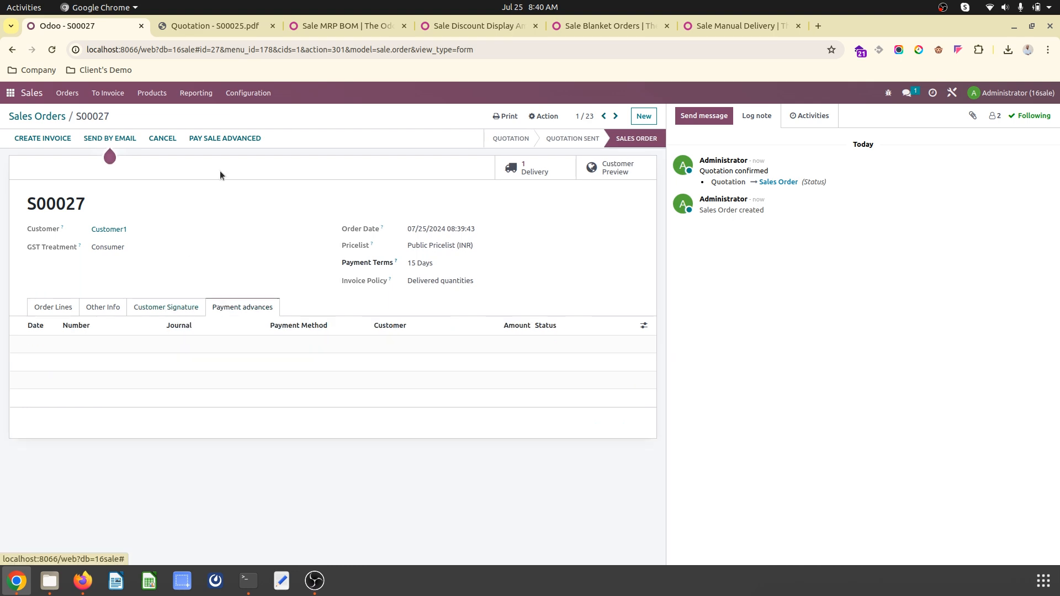
Search the installed apps for "manu" and read the description of the Sale Manual Delivery module.
left_click(10, 94)
left_click(425, 264)
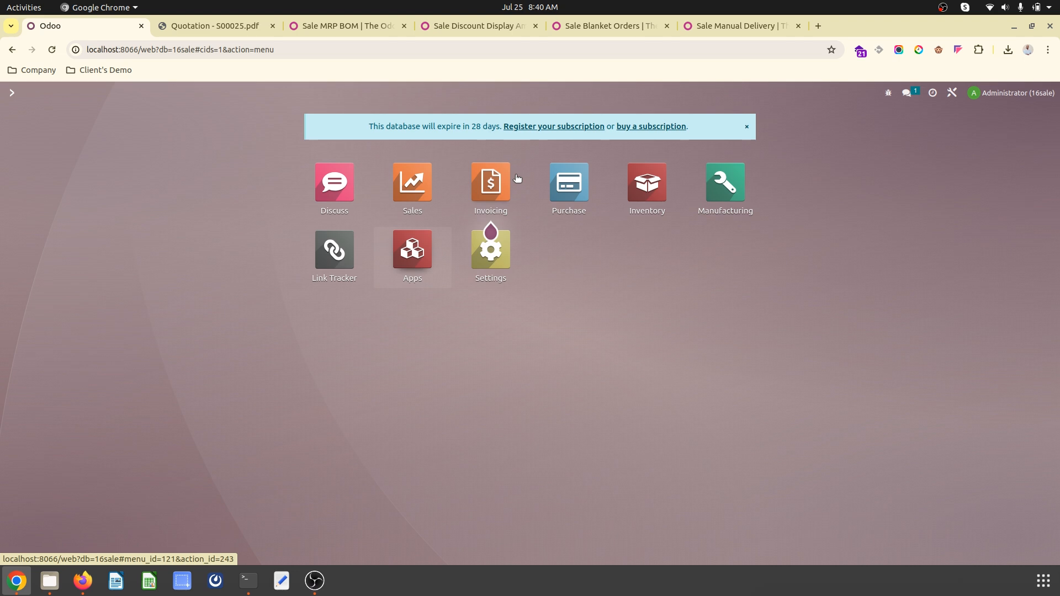
type("manu")
key("Return")
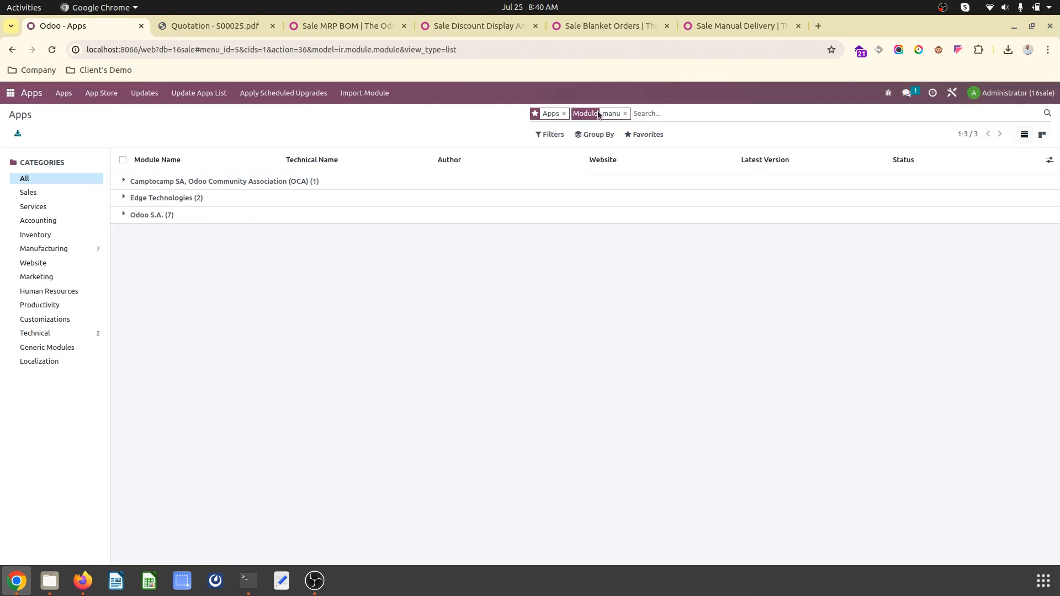
left_click(366, 180)
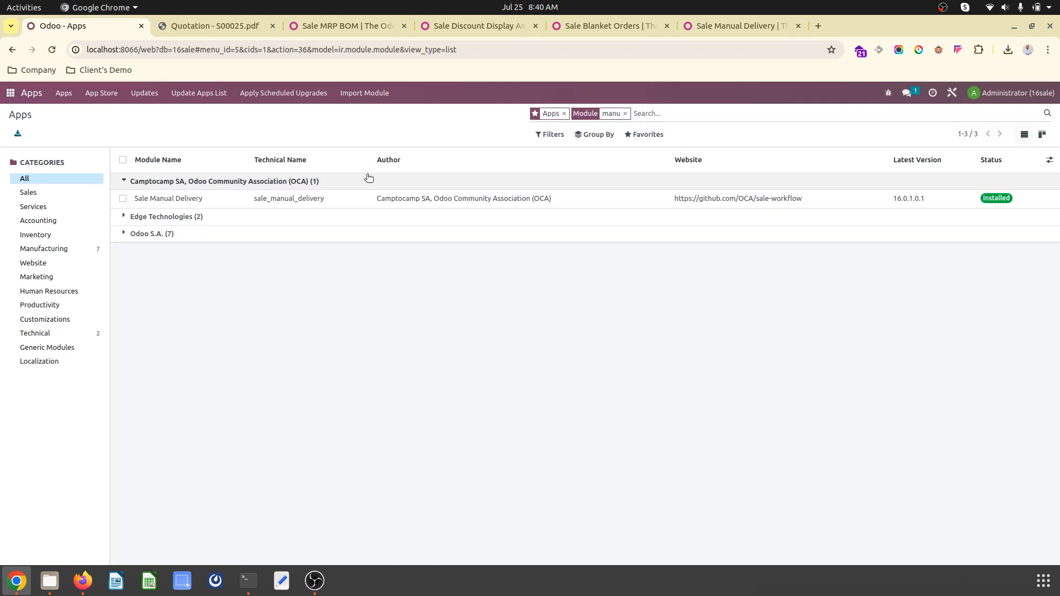
left_click(333, 199)
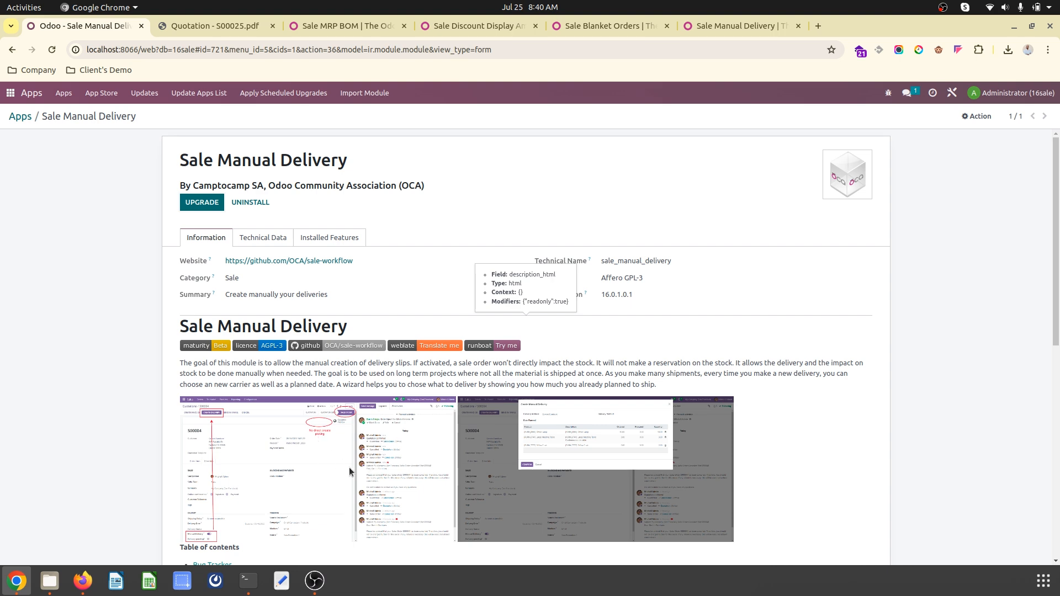
scroll(349, 467, "down", 3)
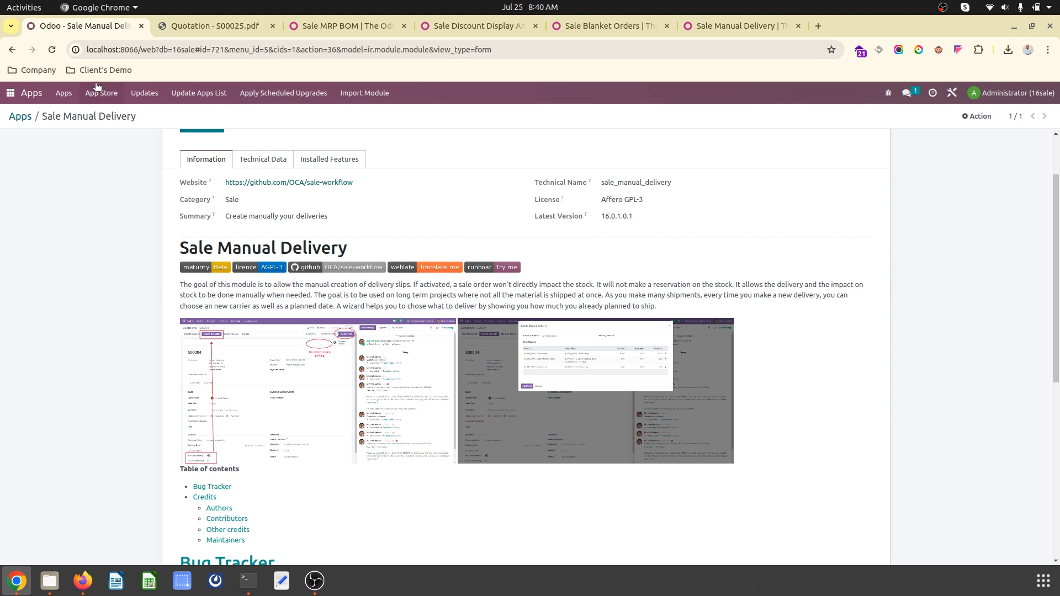
Open Customer3's quotation S00025 in Sales and enable Manual Delivery in its delivery settings.
left_click(10, 93)
left_click(408, 188)
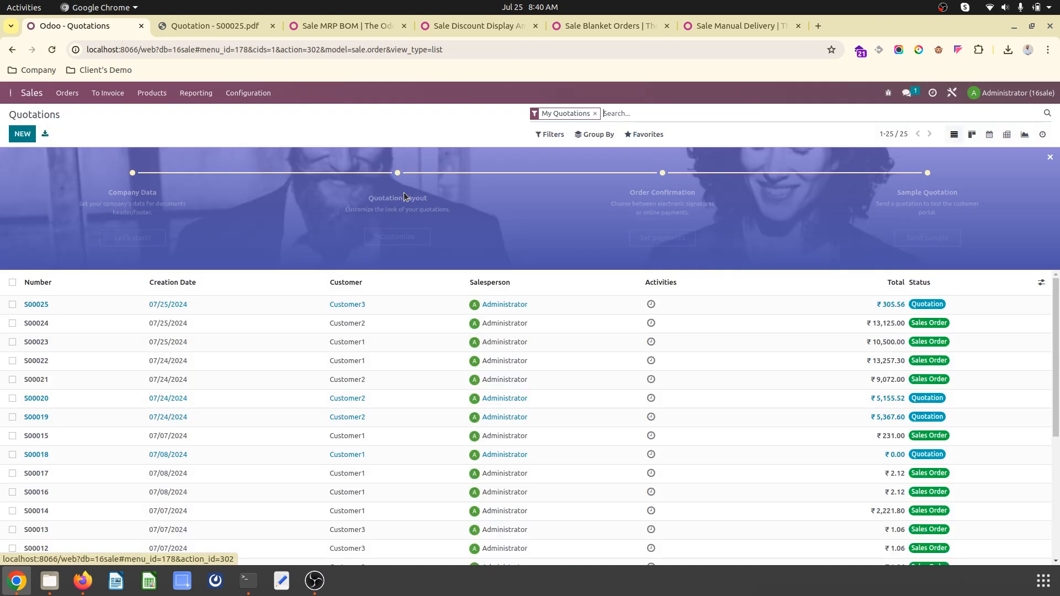
left_click(186, 307)
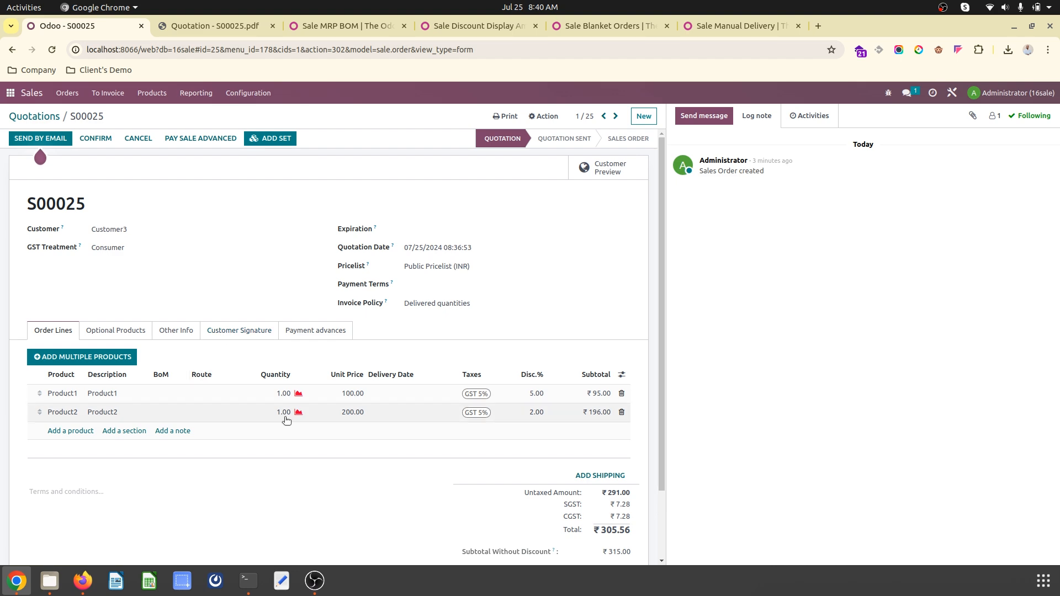
left_click(176, 330)
scroll(206, 385, "down", 2)
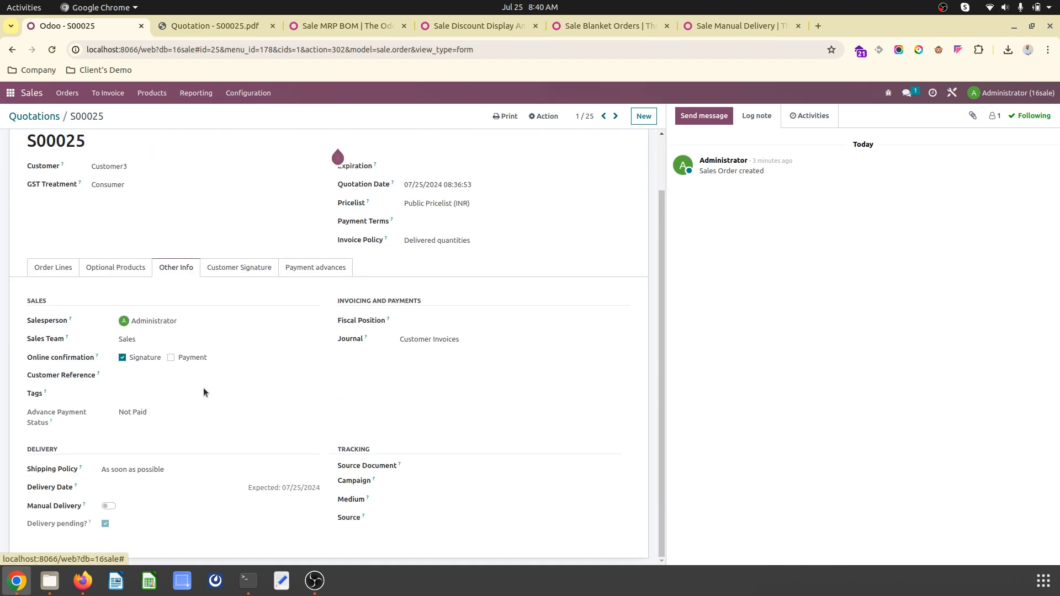
left_click(108, 507)
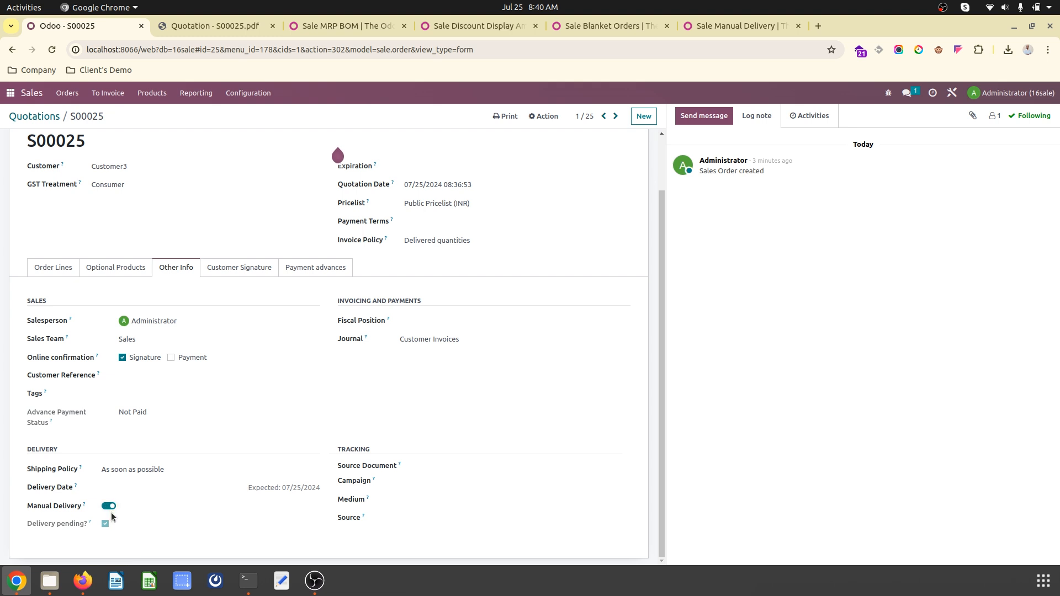
Review the quotation's other information and order lines, and confirm it as a sales order.
scroll(138, 210, "up", 2)
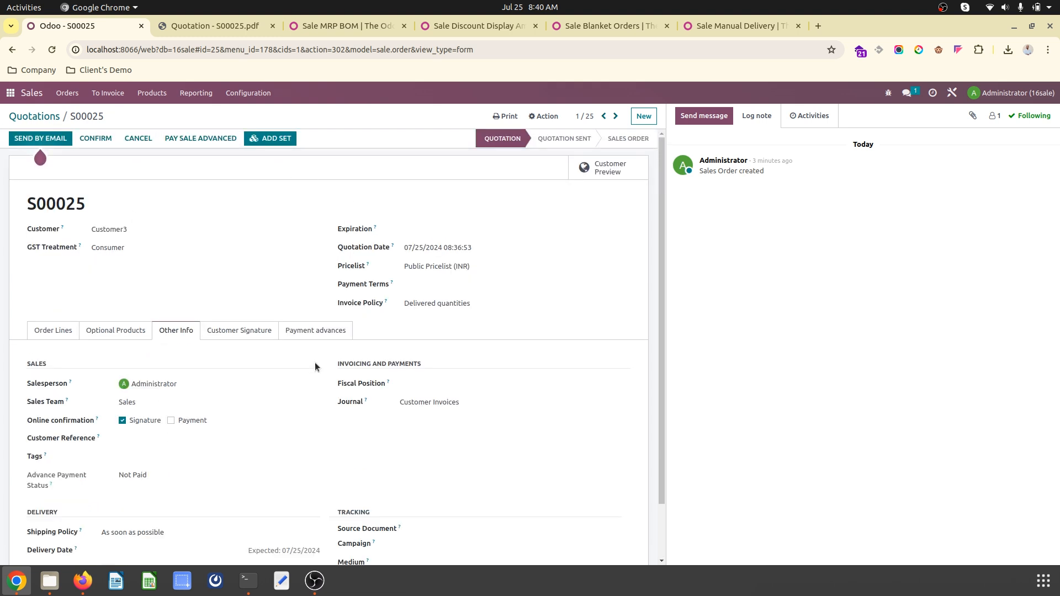
scroll(315, 363, "down", 2)
scroll(157, 423, "up", 2)
left_click(54, 330)
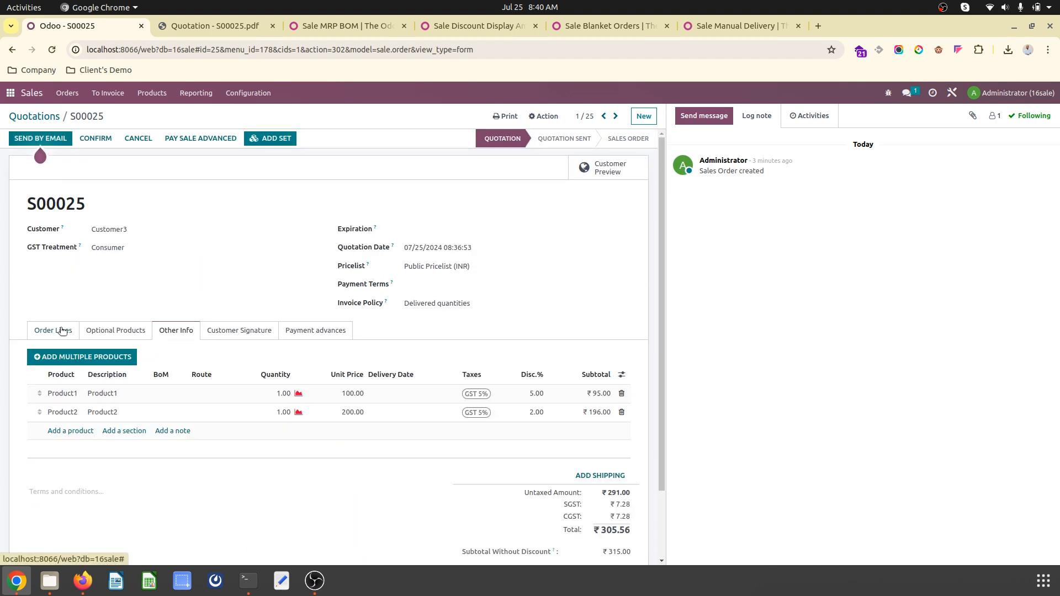
left_click(96, 138)
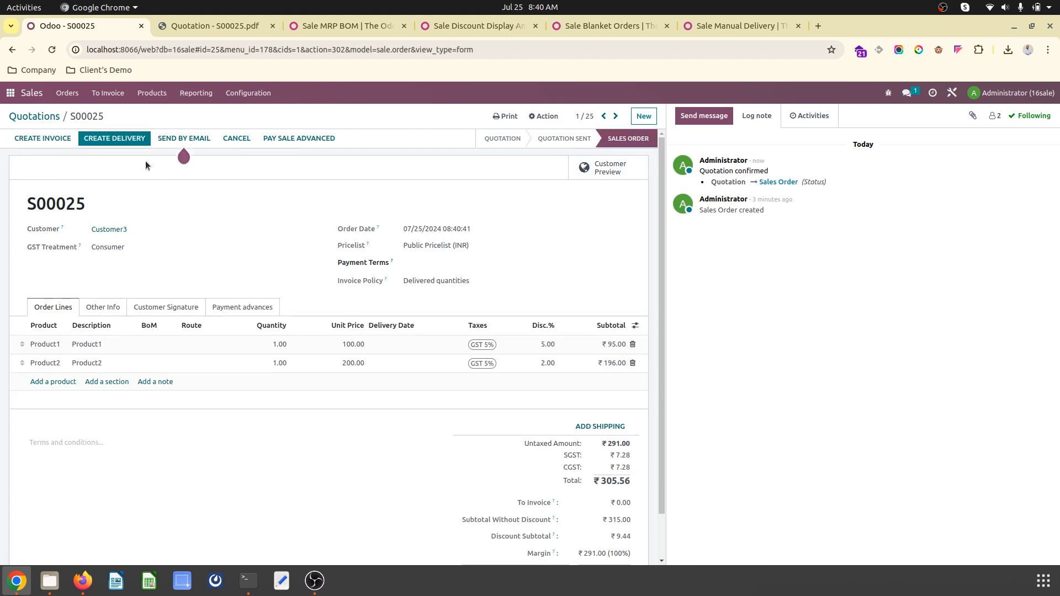
Check the manual delivery settings in the confirmed order's other information.
left_click(117, 309)
scroll(136, 447, "down", 1)
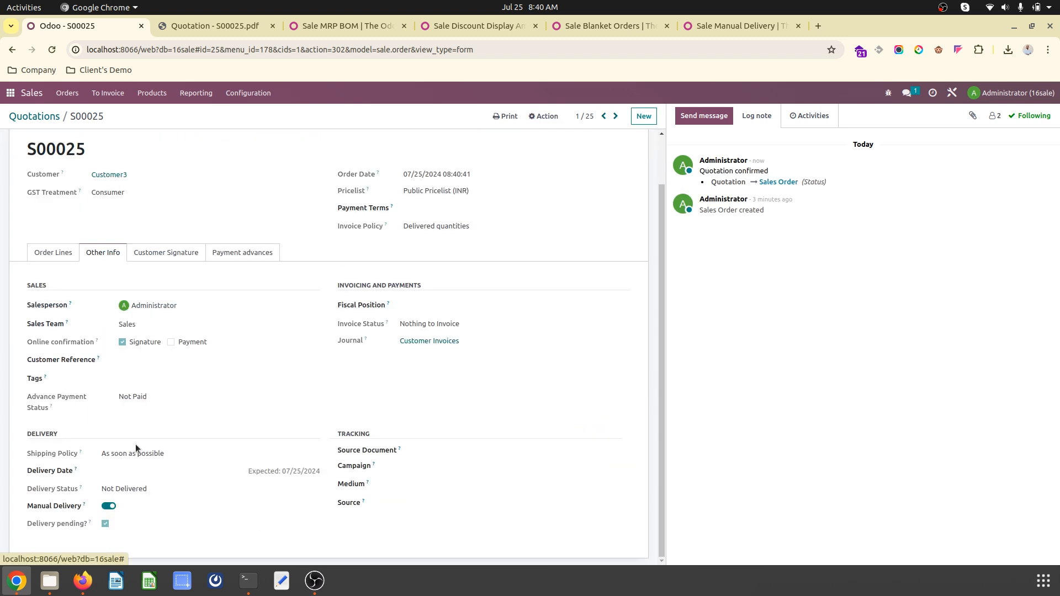
scroll(100, 513, "up", 1)
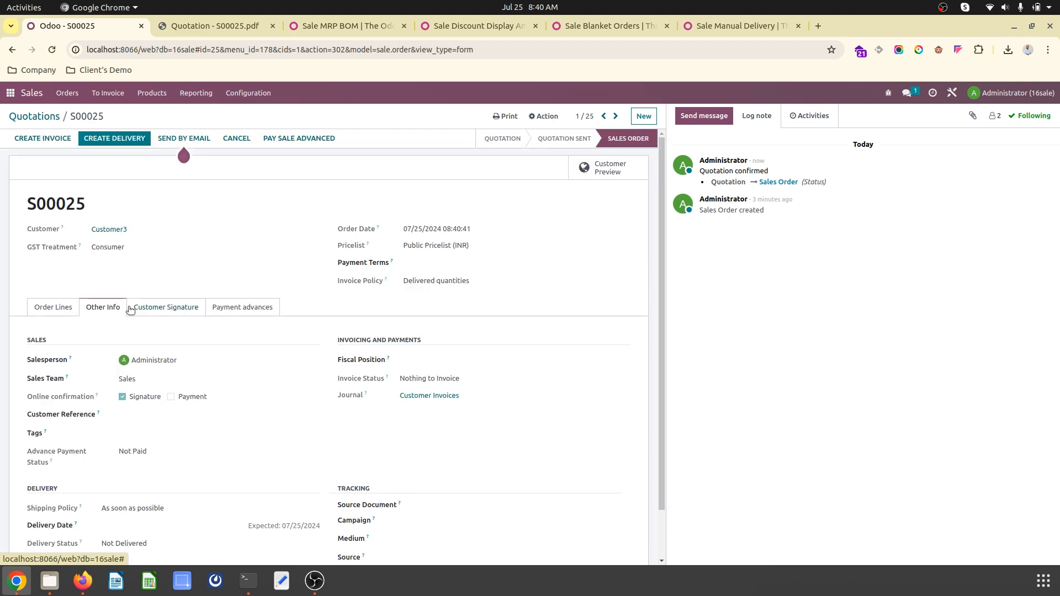
Start a manual delivery for sales order S00025 and set its specific route to Buy.
left_click(111, 139)
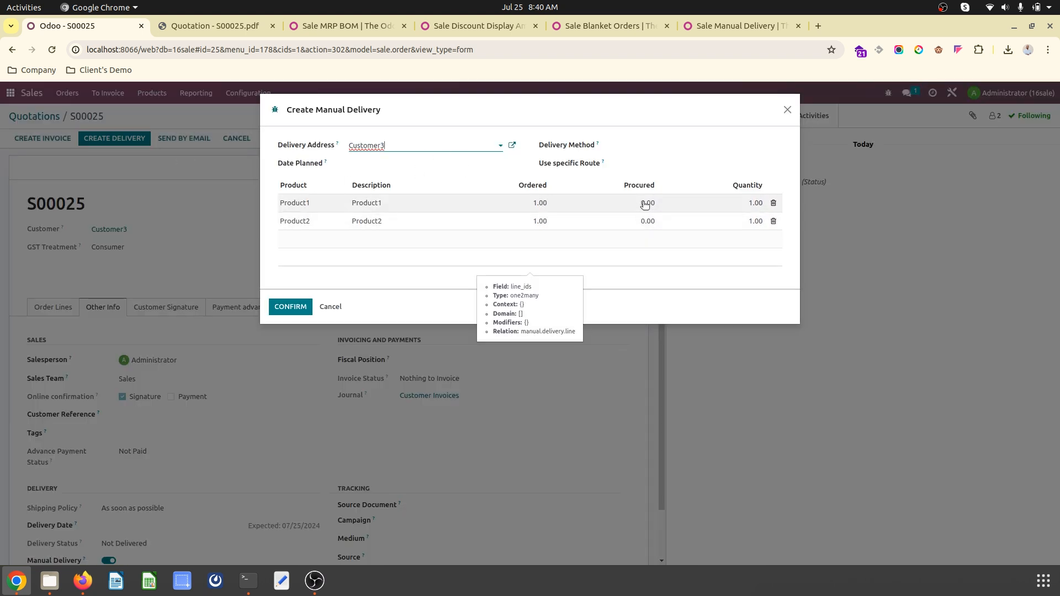
left_click(638, 146)
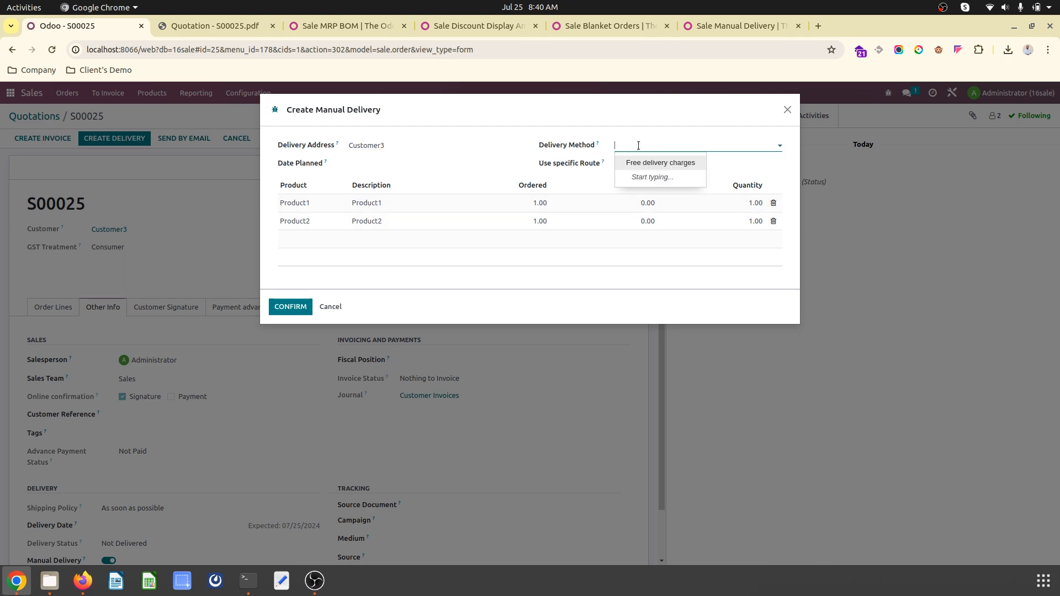
left_click(638, 145)
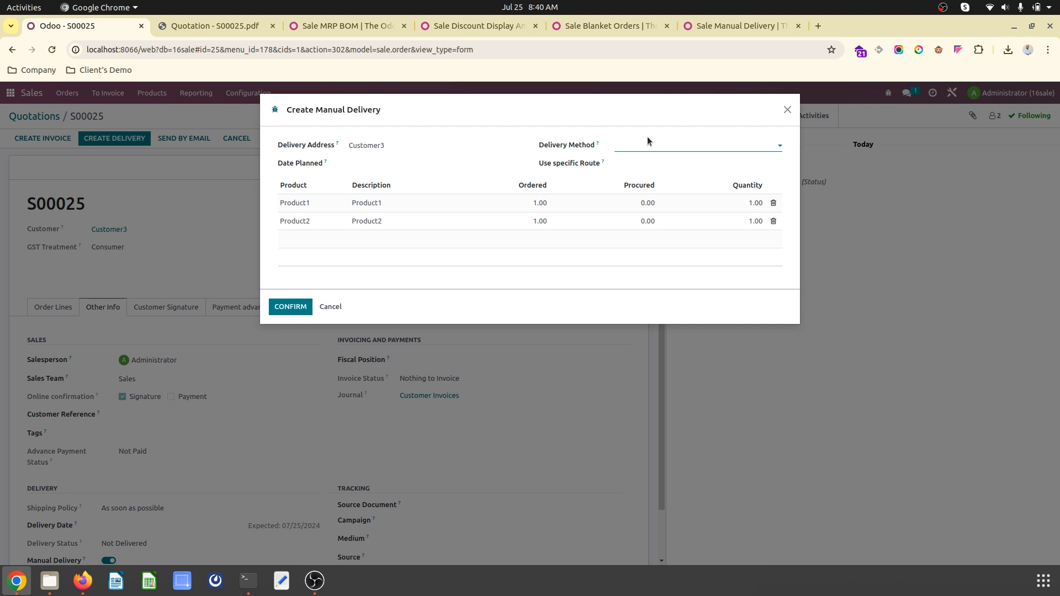
left_click(648, 143)
left_click(651, 163)
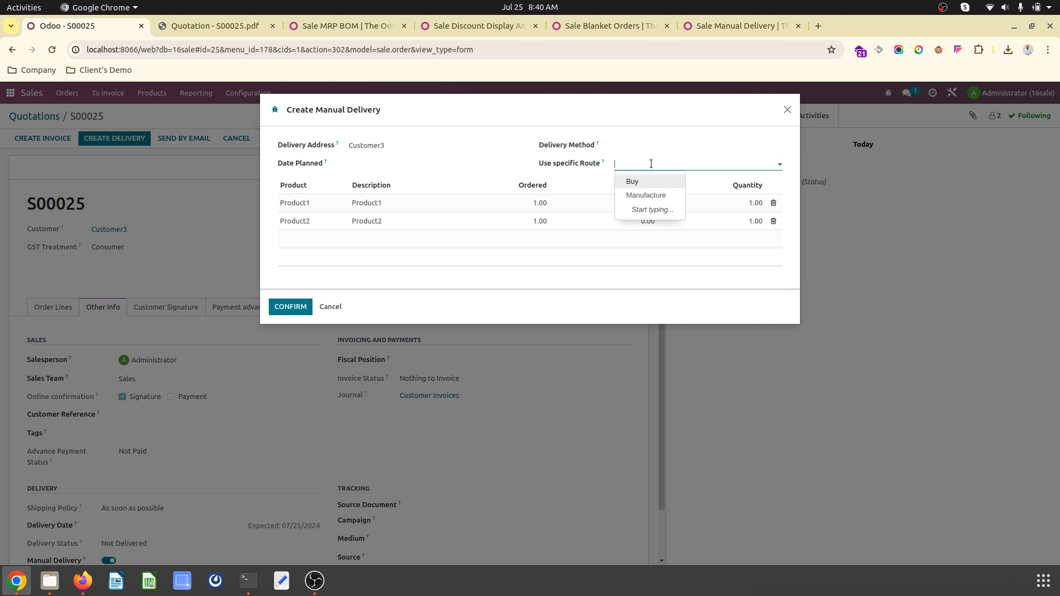
left_click(629, 181)
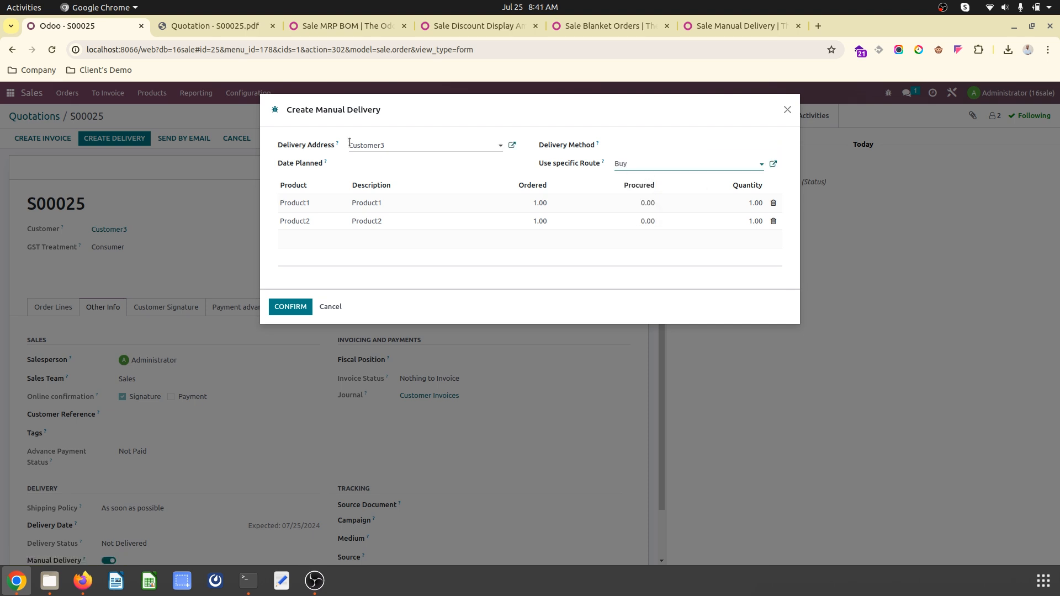
Set the manual delivery's planned date to 08/01/2024 and confirm its creation.
left_click(361, 170)
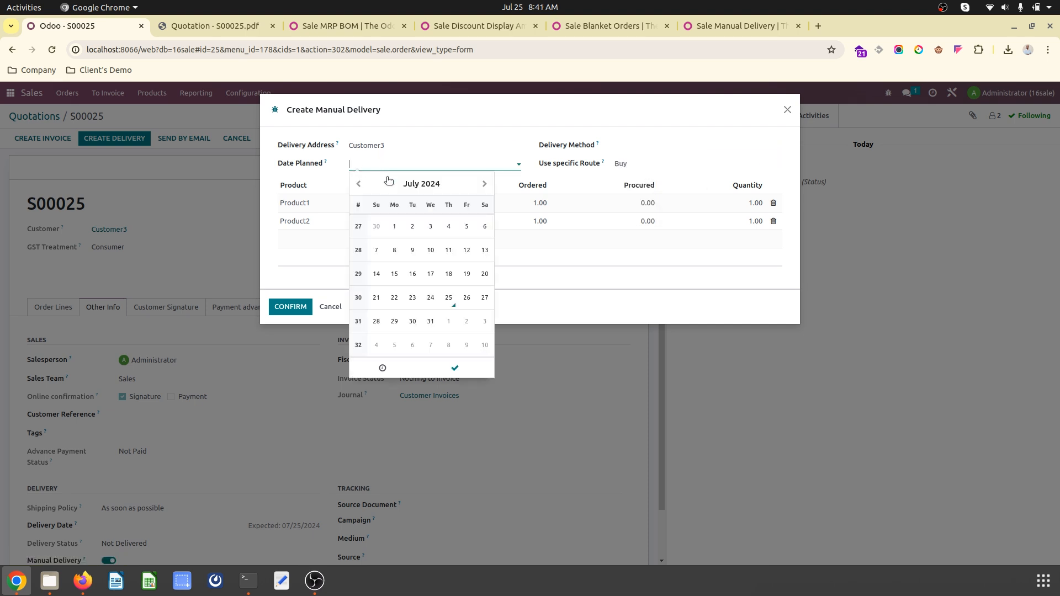
left_click(448, 320)
left_click(443, 123)
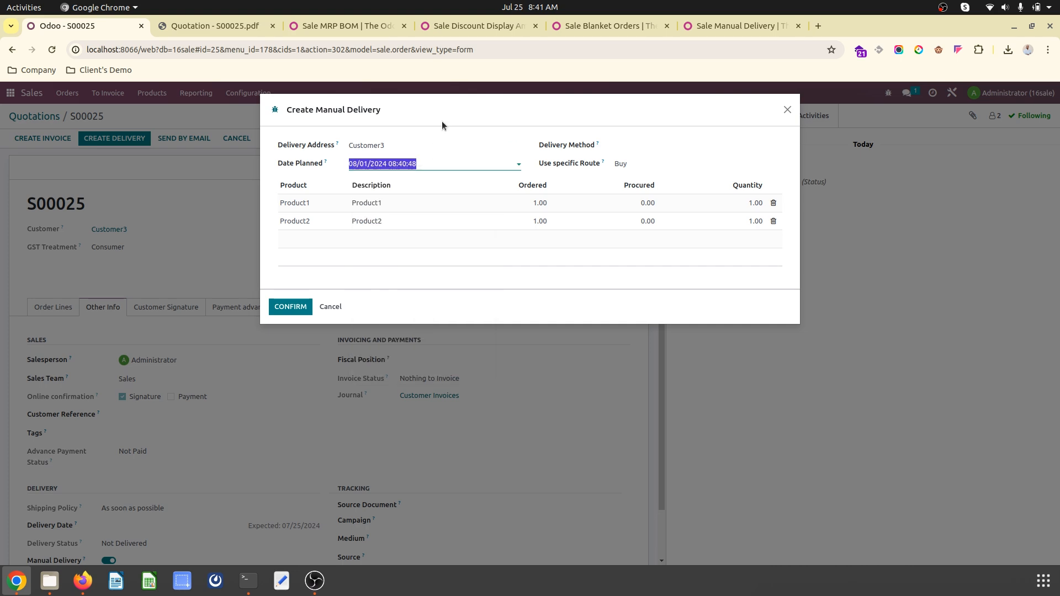
left_click(296, 308)
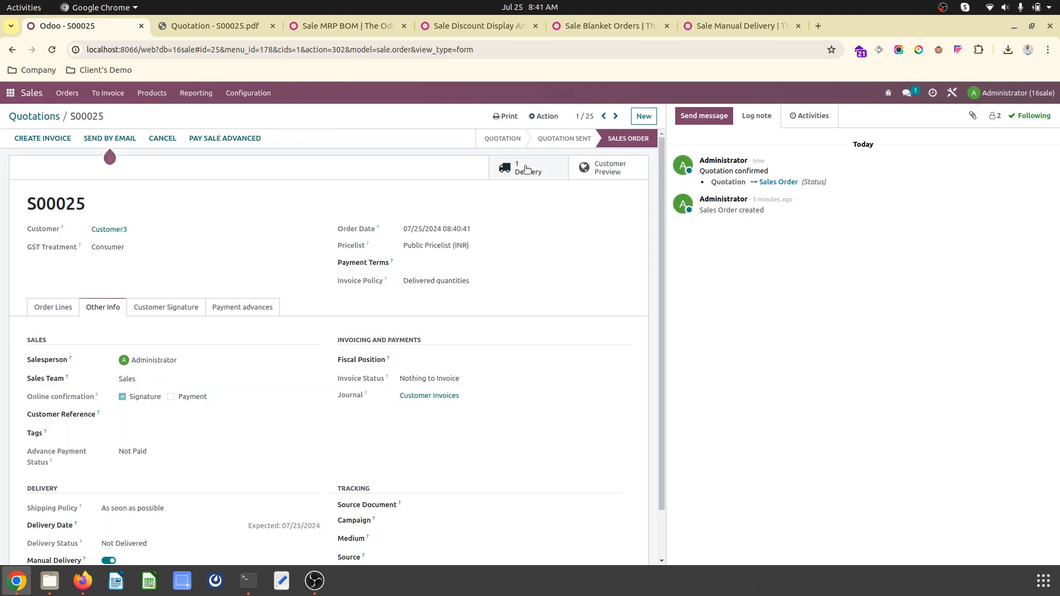
Review the operations of the order's new delivery, and look at the requests for quotation in Purchase.
left_click(132, 284)
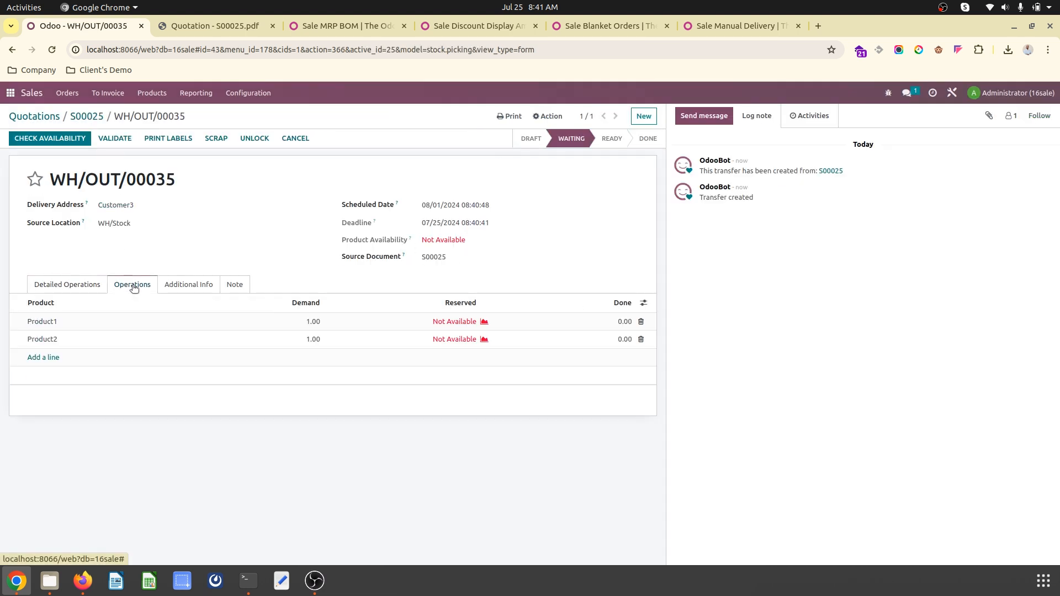
left_click(89, 114)
left_click(46, 115)
left_click(10, 93)
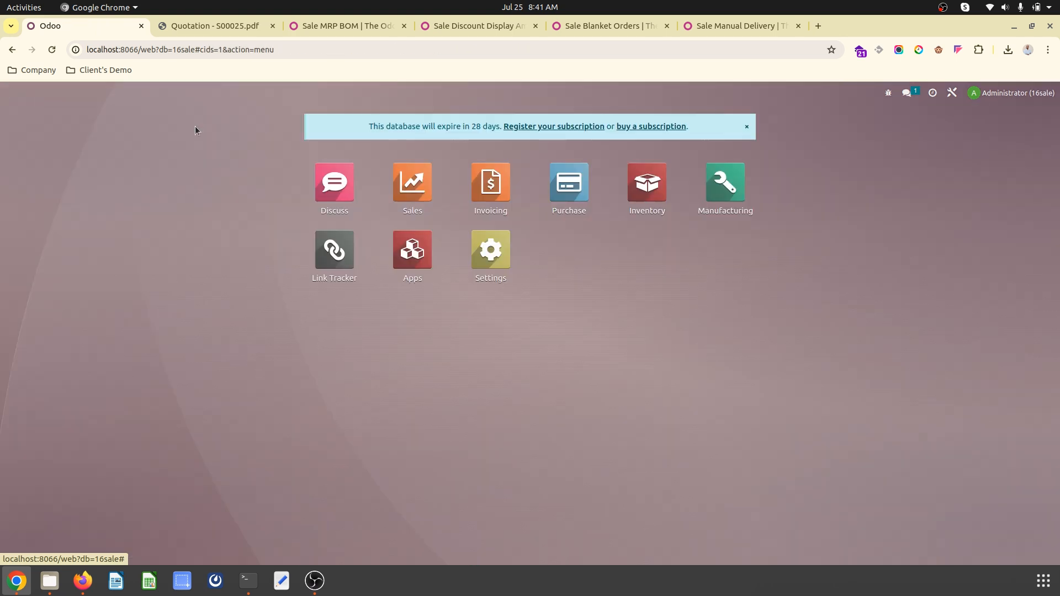
left_click(412, 182)
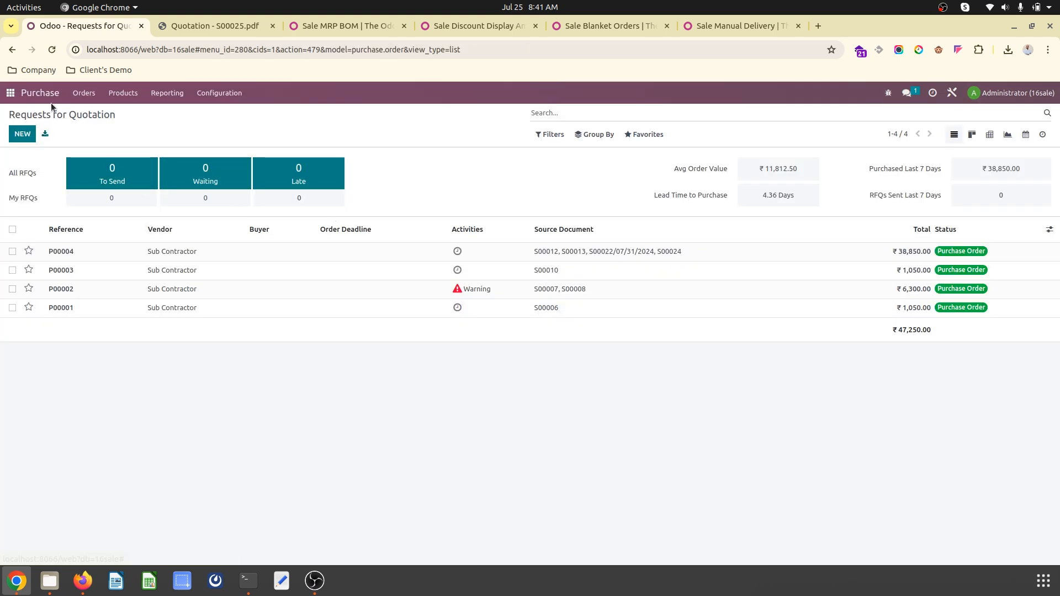
Reopen sales order S00025 in Sales and review its order lines and the delivery settings in its other information.
left_click(10, 93)
left_click(333, 183)
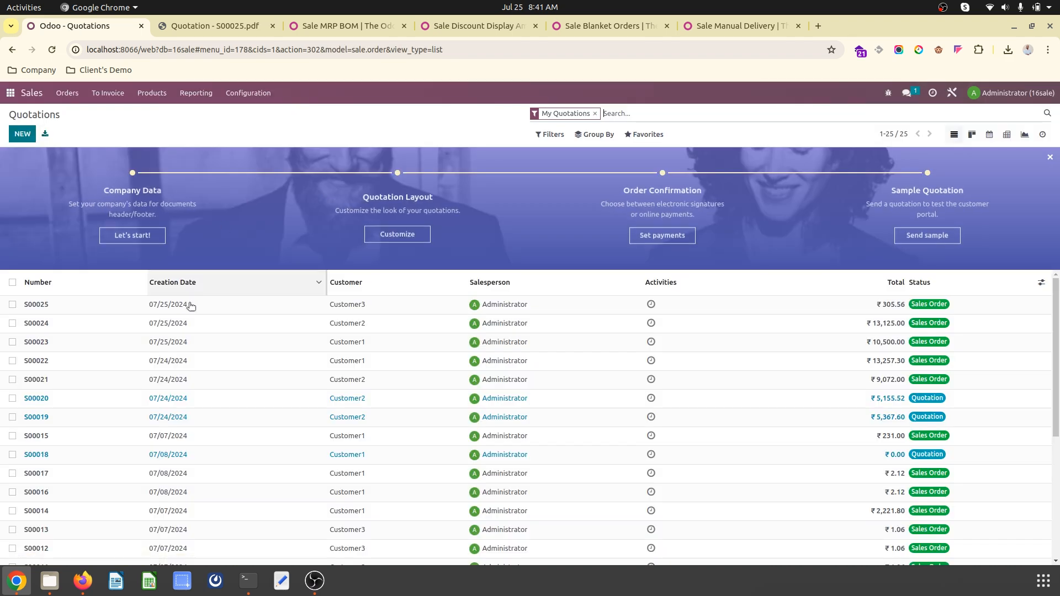
left_click(189, 305)
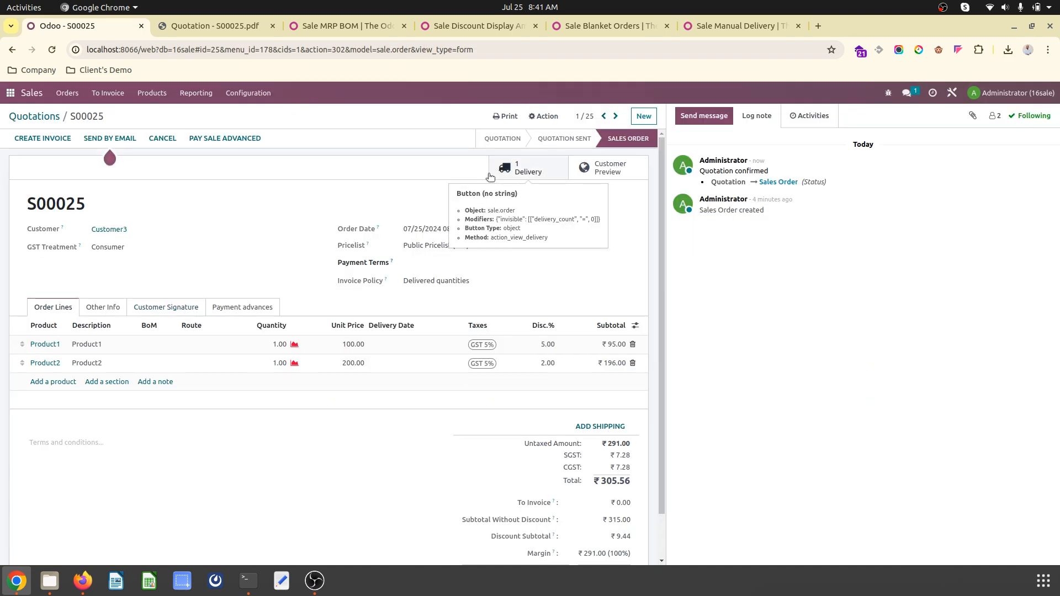
left_click(146, 307)
left_click(109, 307)
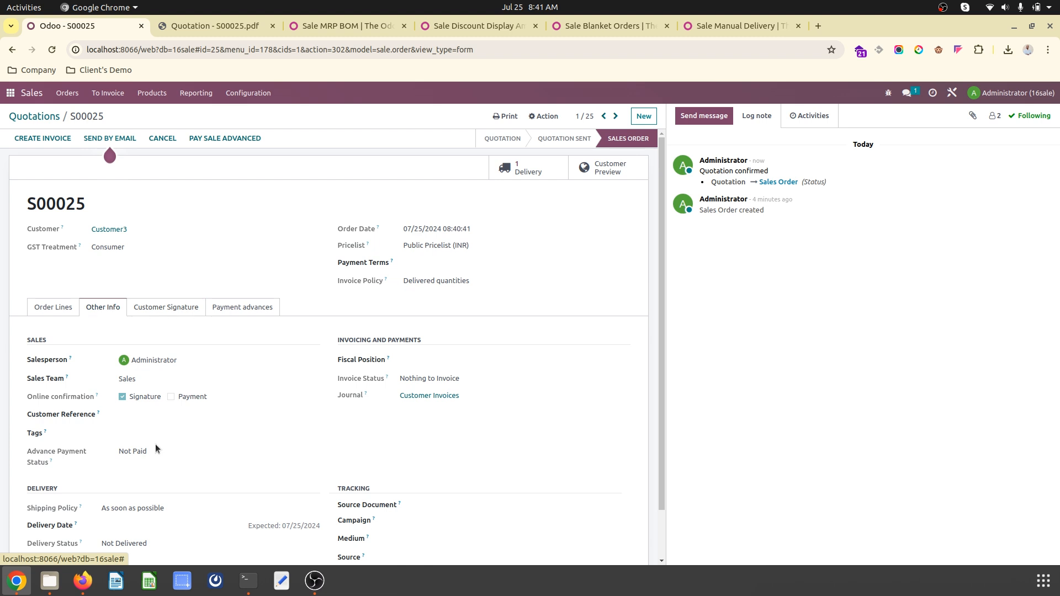
scroll(111, 531, "down", 2)
scroll(137, 309, "up", 2)
left_click(61, 307)
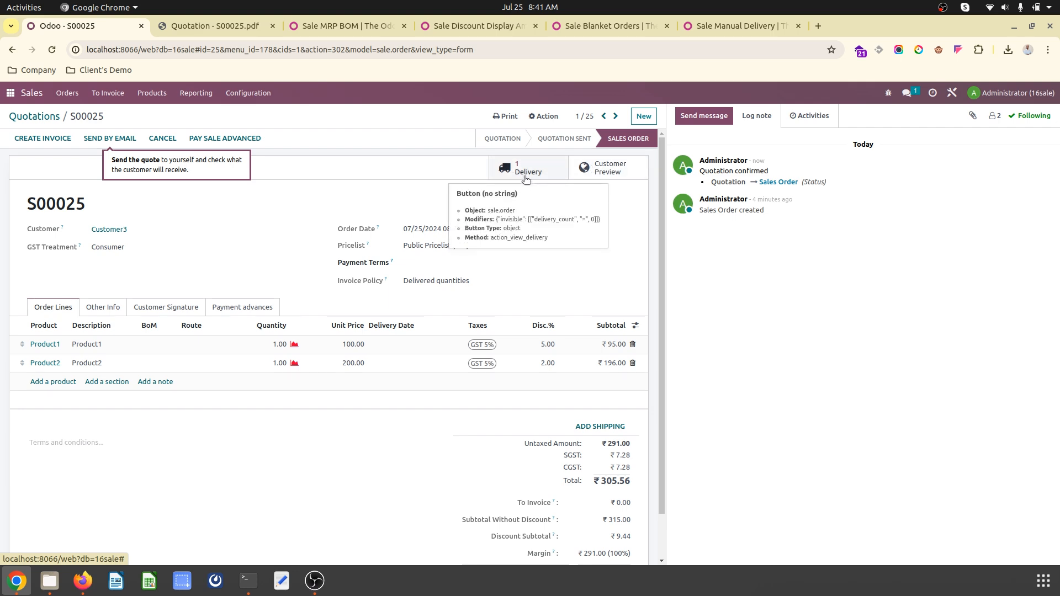
left_click(92, 313)
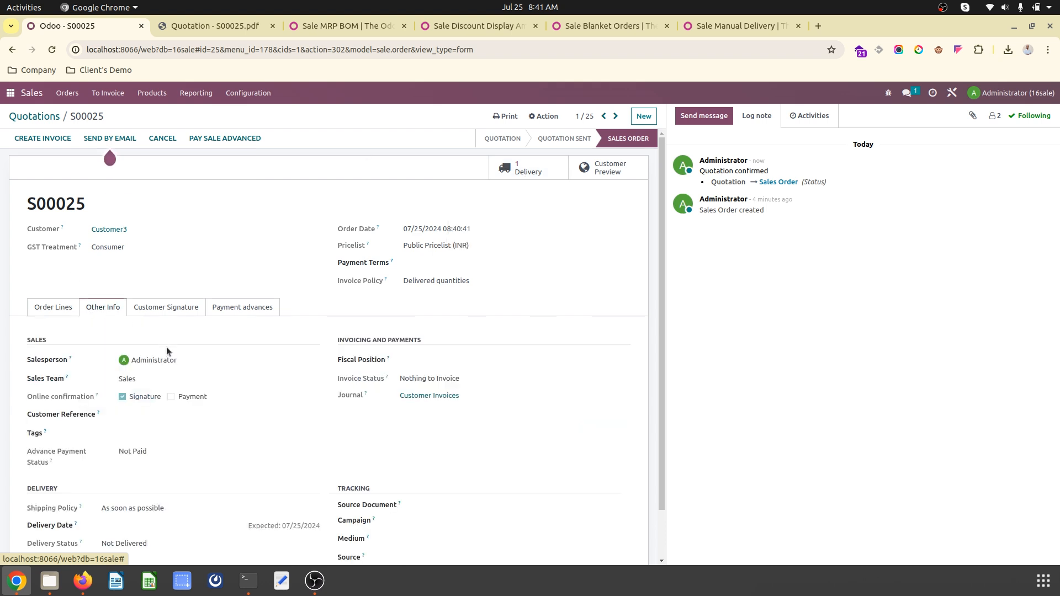
scroll(292, 478, "down", 2)
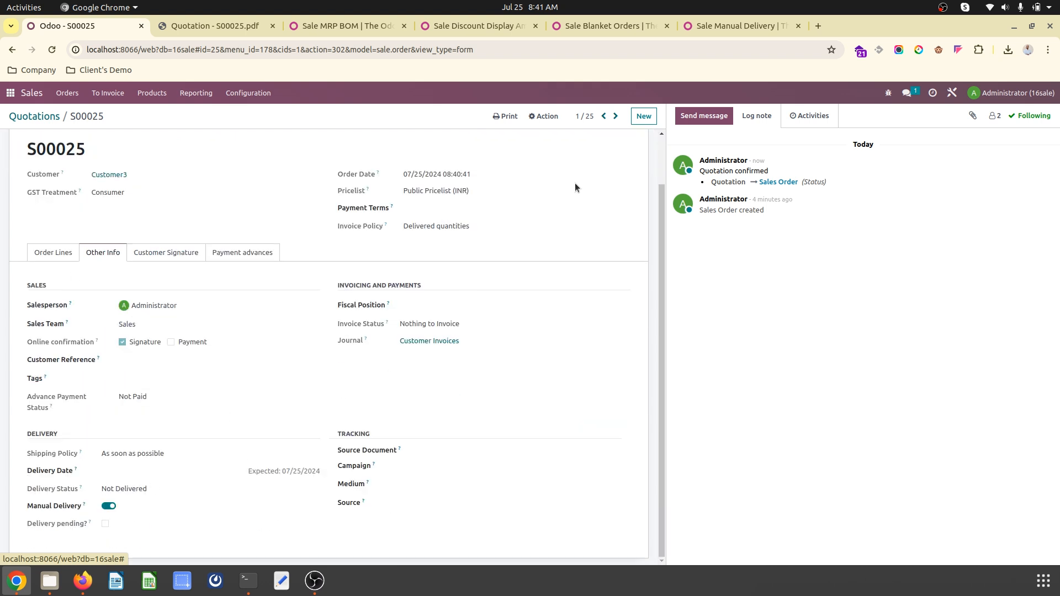
Look over the OCA pages for Sale MRP BOM, Sale Discount Display Amount, Sale Blanket Orders and Sale Manual Delivery, and return to the sales order.
left_click(341, 27)
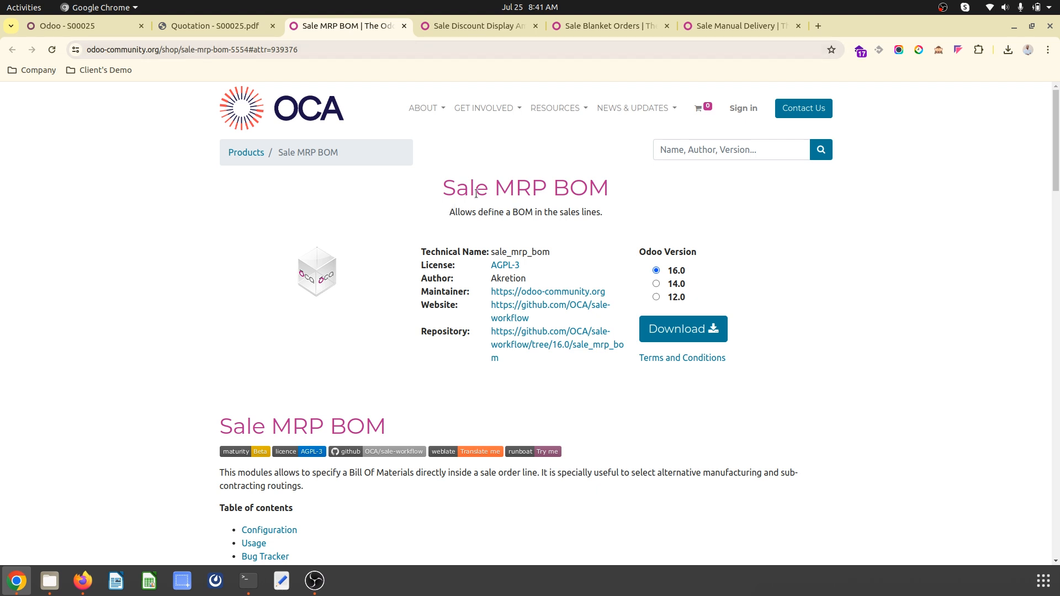
triple_click(558, 187)
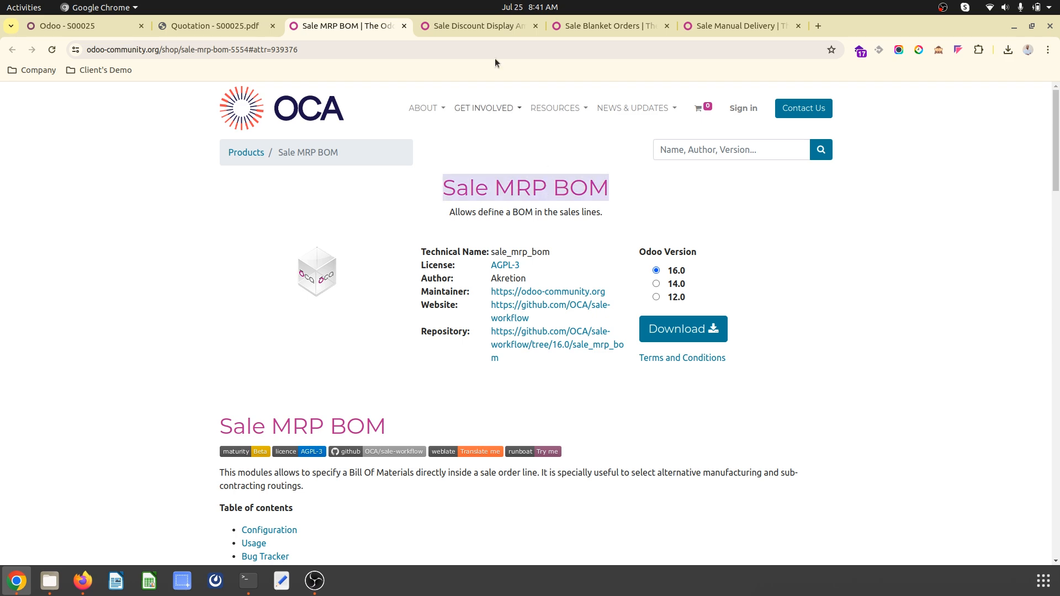
left_click(469, 27)
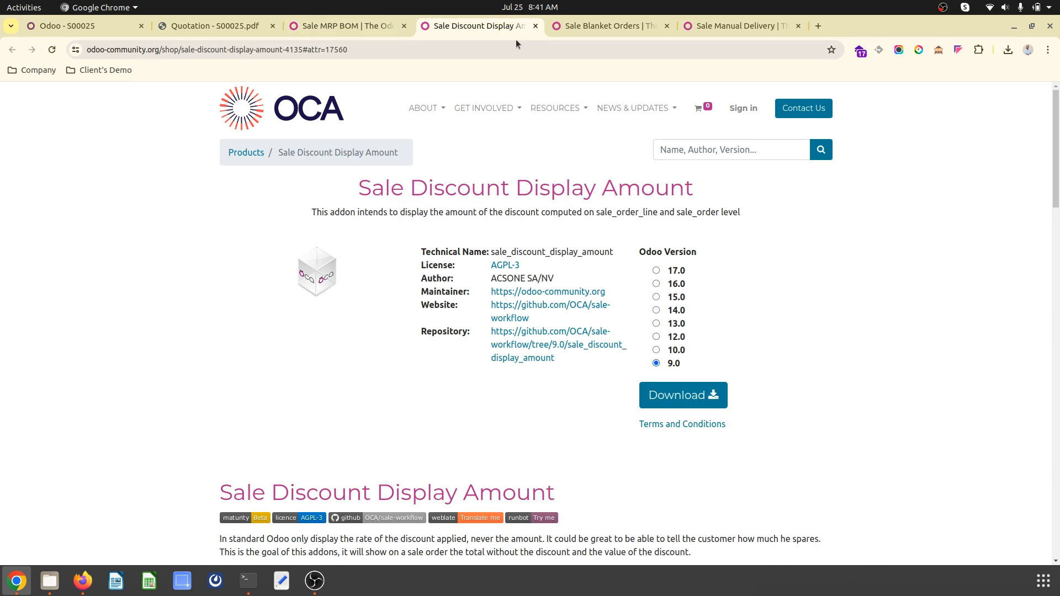
left_click(585, 28)
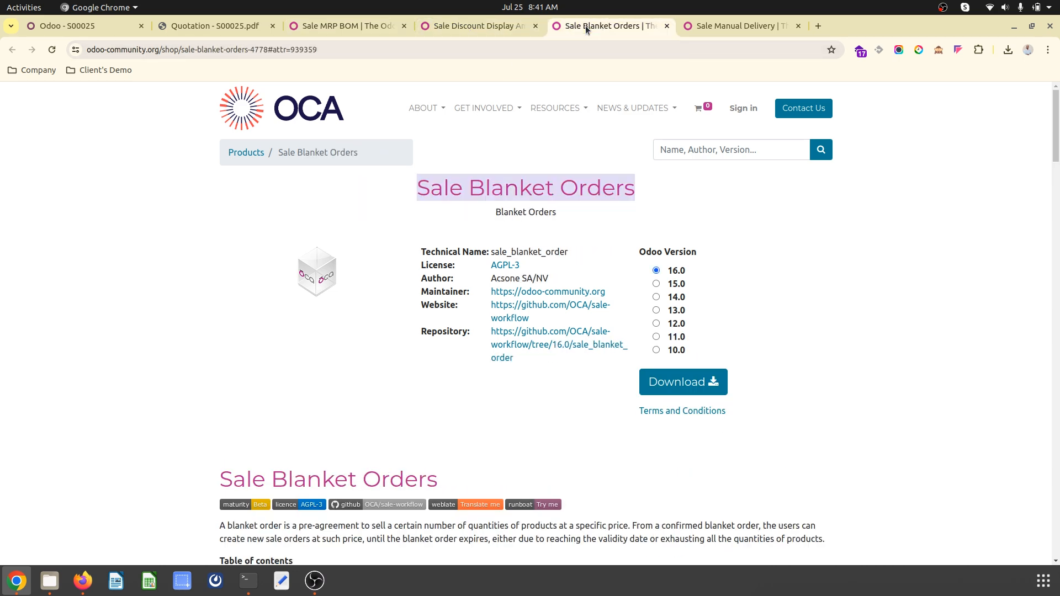
left_click(710, 33)
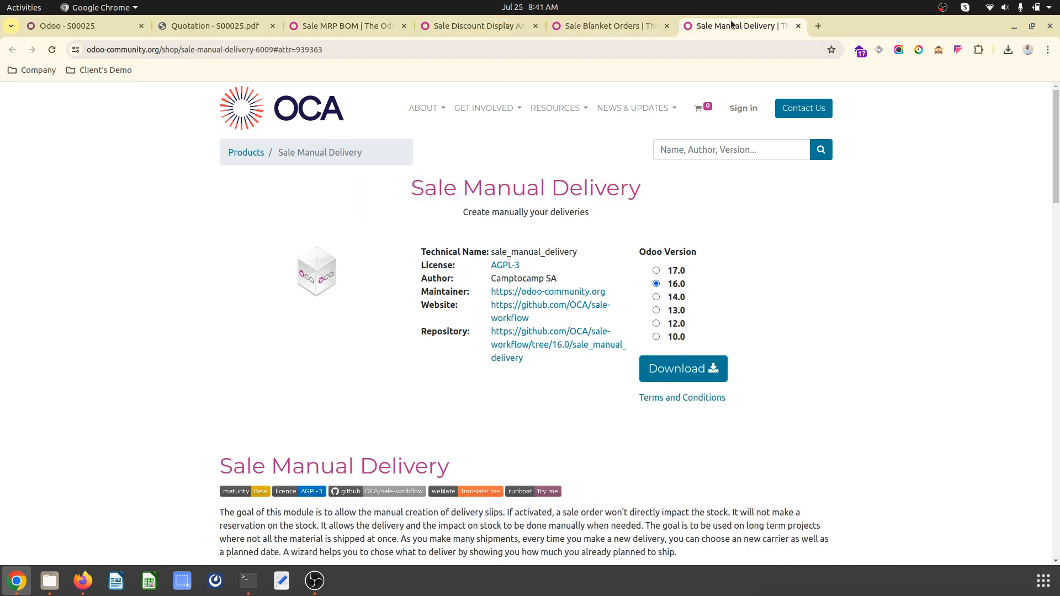
left_click(95, 22)
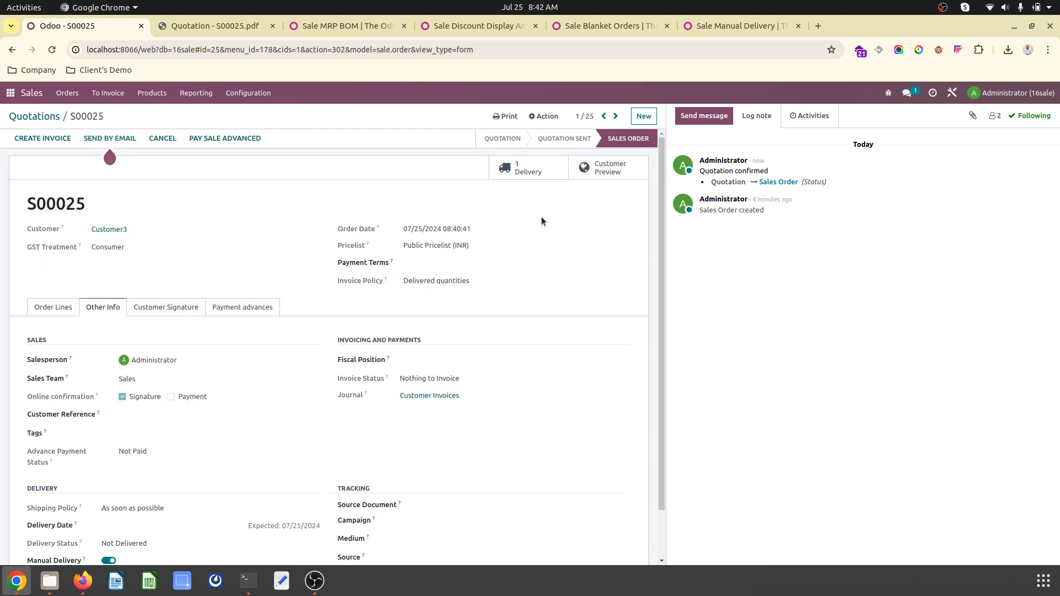
left_click(943, 7)
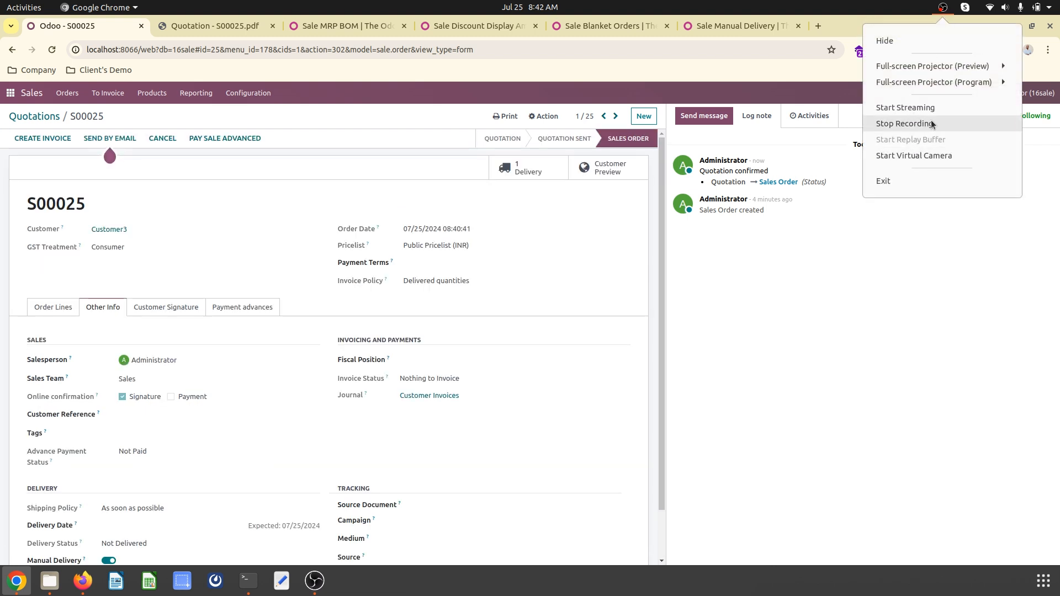